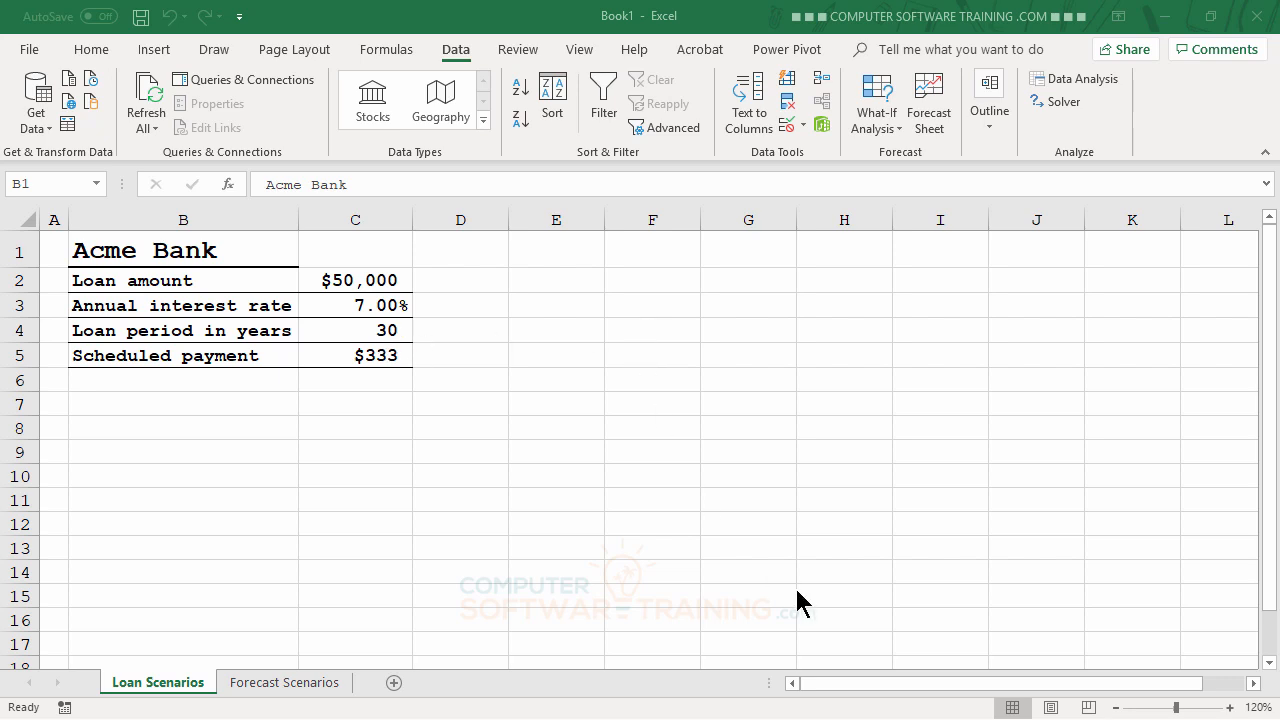
Step: Name cell B1 'Bank', C2 'Amount' and C3 'Rate' via the Name Box
{"action": "left_click", "coordinate": [192, 256]}
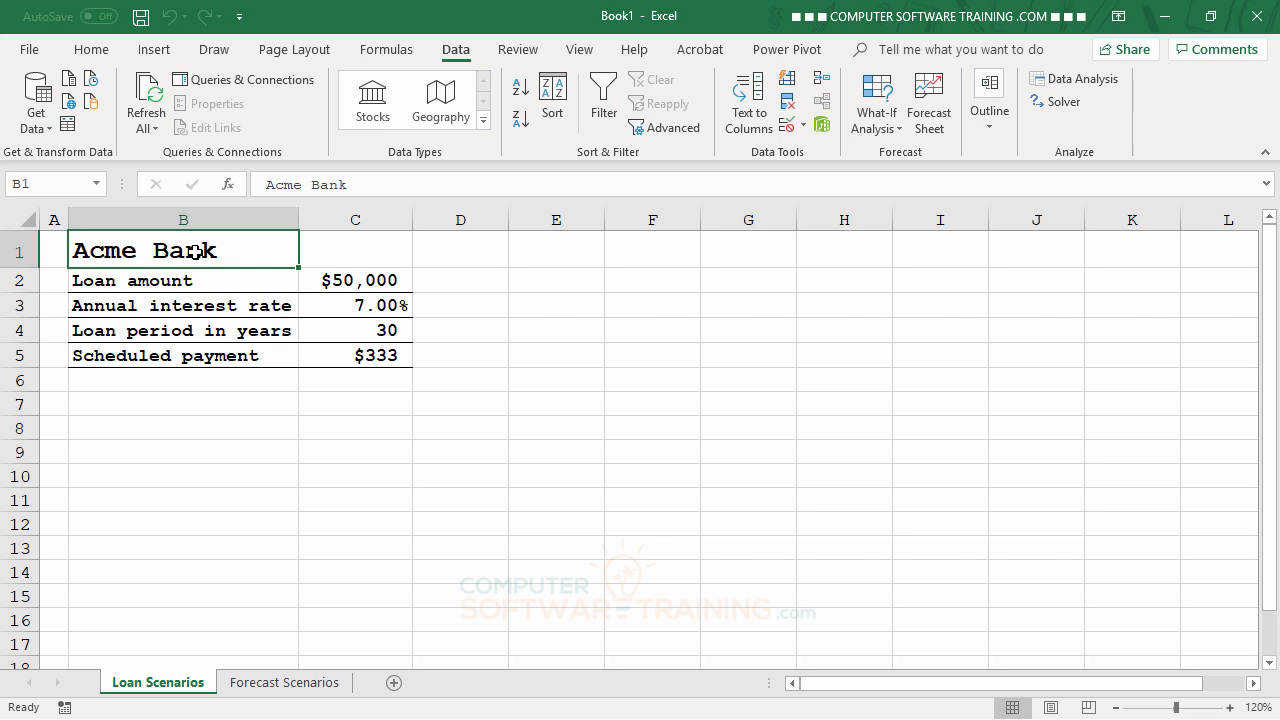
{"action": "left_click", "coordinate": [54, 184]}
{"action": "type", "text": "Bank"}
{"action": "key", "text": "Return"}
{"action": "left_click", "coordinate": [364, 281]}
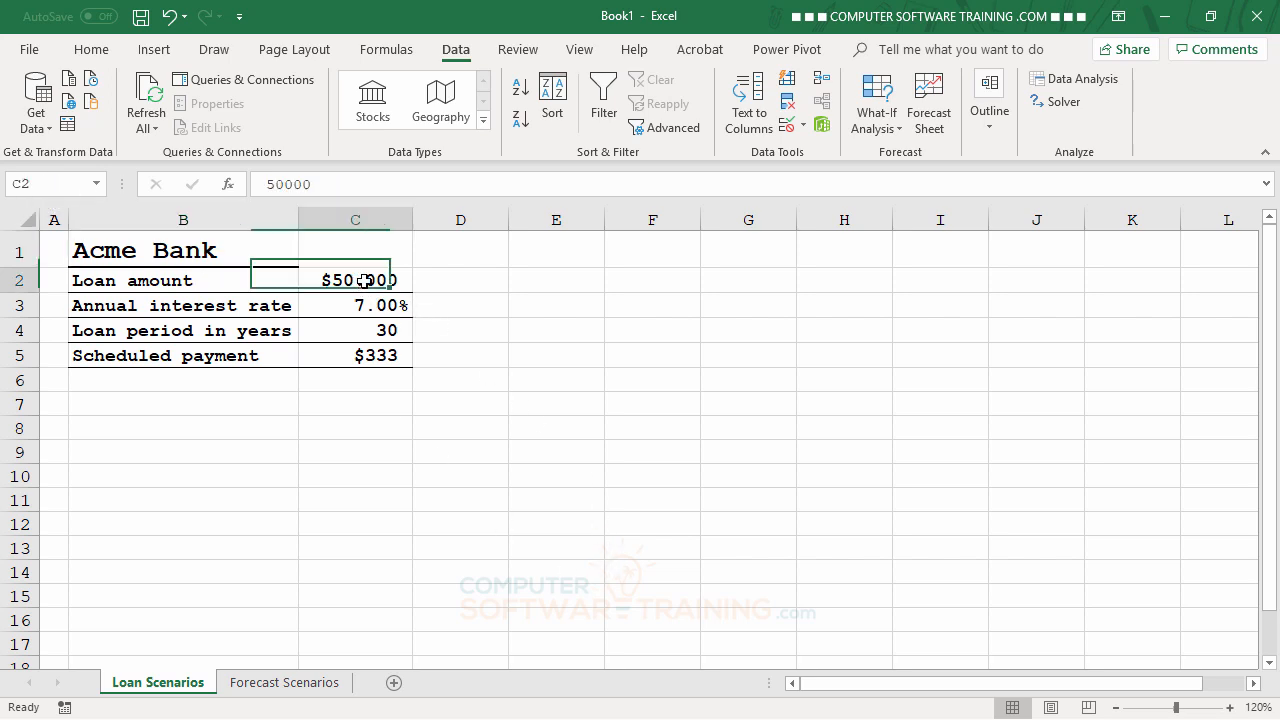
{"action": "left_click", "coordinate": [57, 184]}
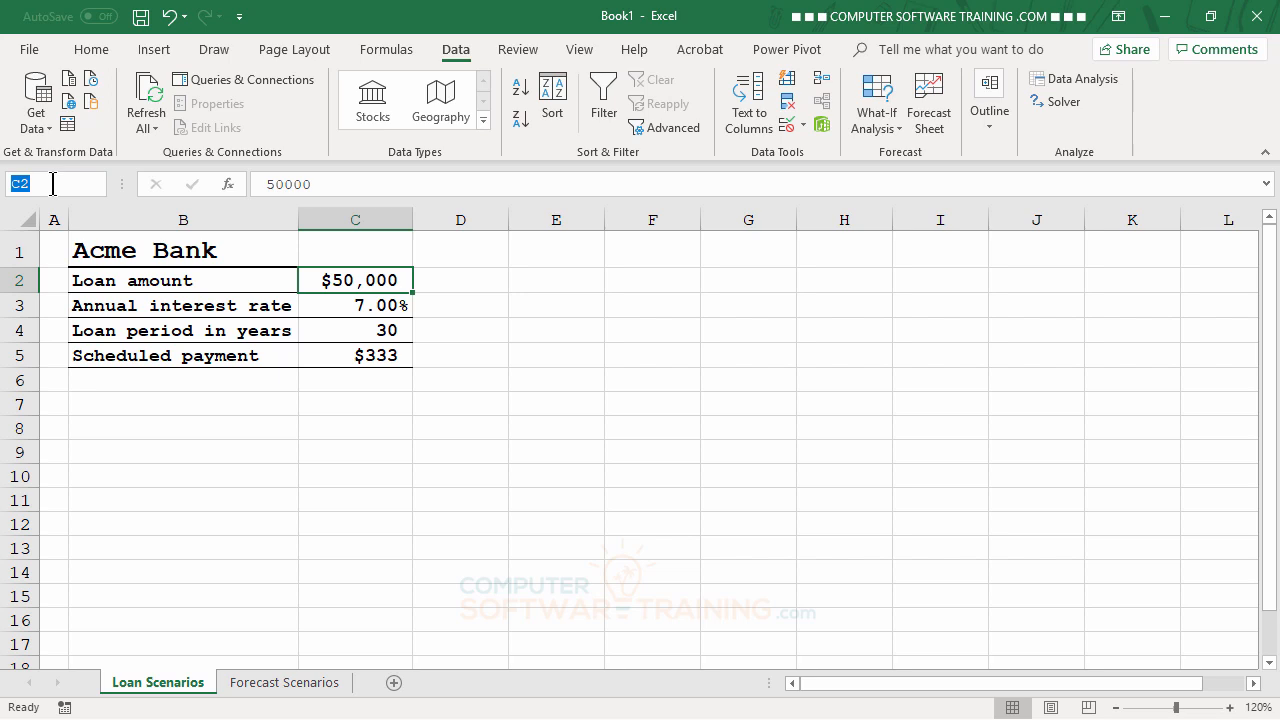
{"action": "type", "text": "Amount"}
{"action": "key", "text": "Return"}
{"action": "left_click", "coordinate": [356, 306]}
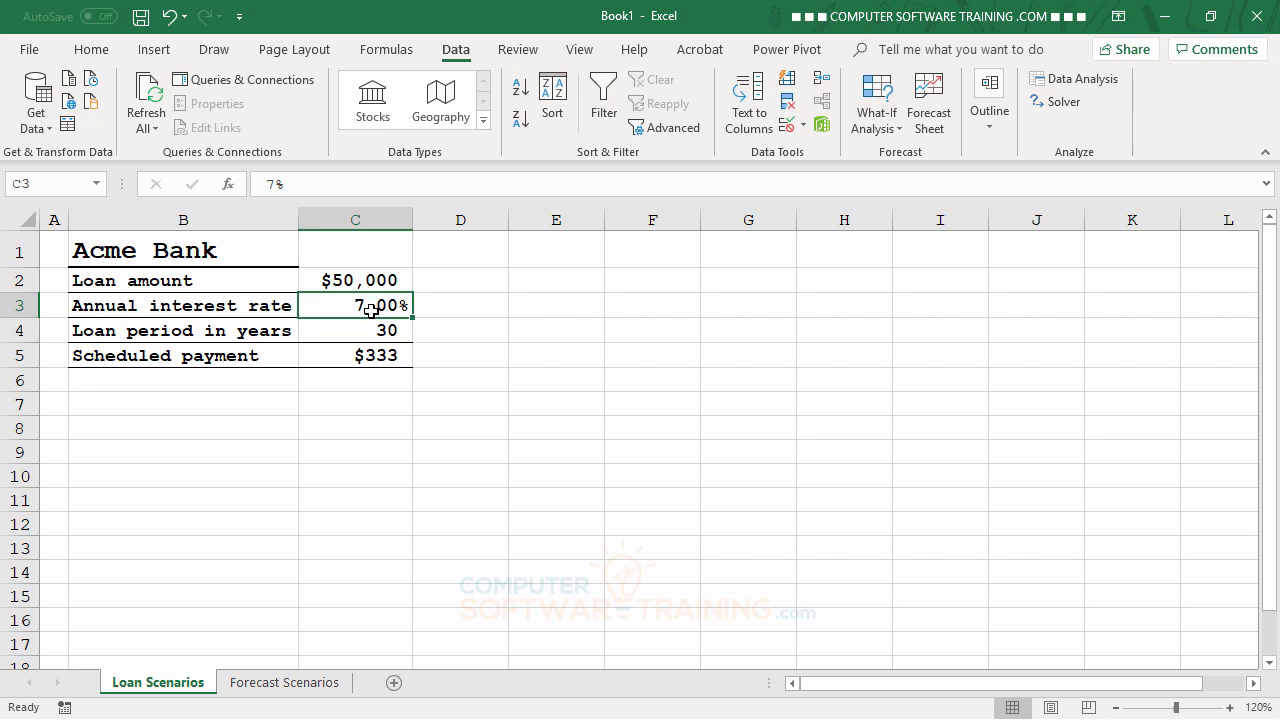
{"action": "left_click", "coordinate": [37, 183]}
{"action": "type", "text": "Rate"}
{"action": "key", "text": "Return"}
Step: Name cell C4 'Term' and C5 'Payment', then select empty cell F6
{"action": "left_click", "coordinate": [383, 332]}
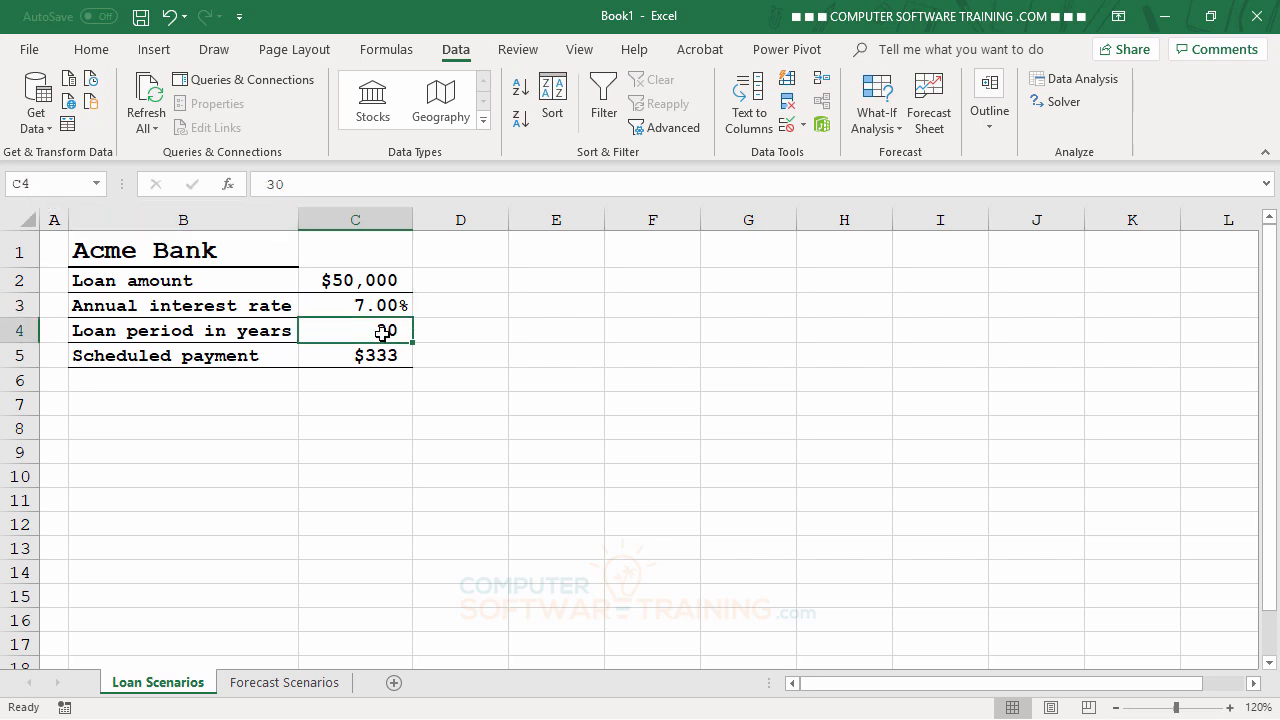
{"action": "left_click", "coordinate": [58, 184]}
{"action": "type", "text": "Term"}
{"action": "key", "text": "Return"}
{"action": "left_click", "coordinate": [346, 356]}
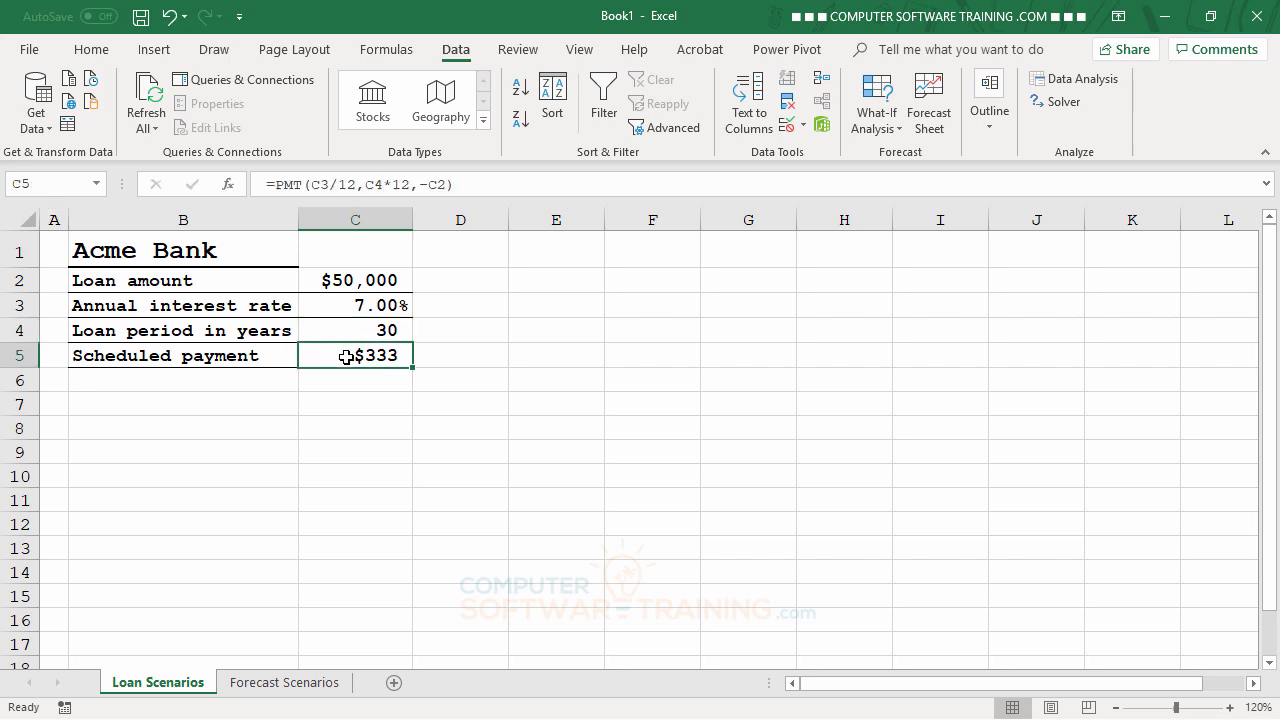
{"action": "left_click", "coordinate": [59, 181]}
{"action": "type", "text": "Payment"}
{"action": "key", "text": "Return"}
{"action": "left_click", "coordinate": [660, 378]}
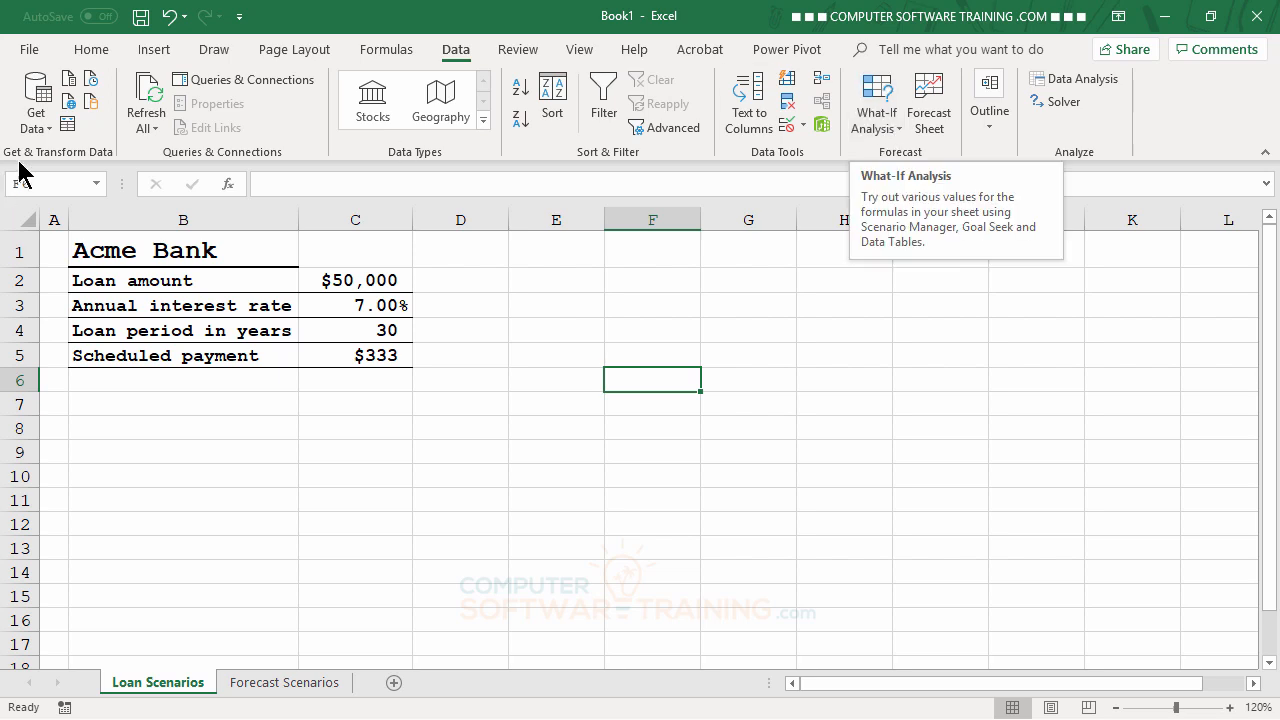
Step: In Scenario Manager, start a new scenario named 'Acme Bank'
{"action": "left_click", "coordinate": [876, 124]}
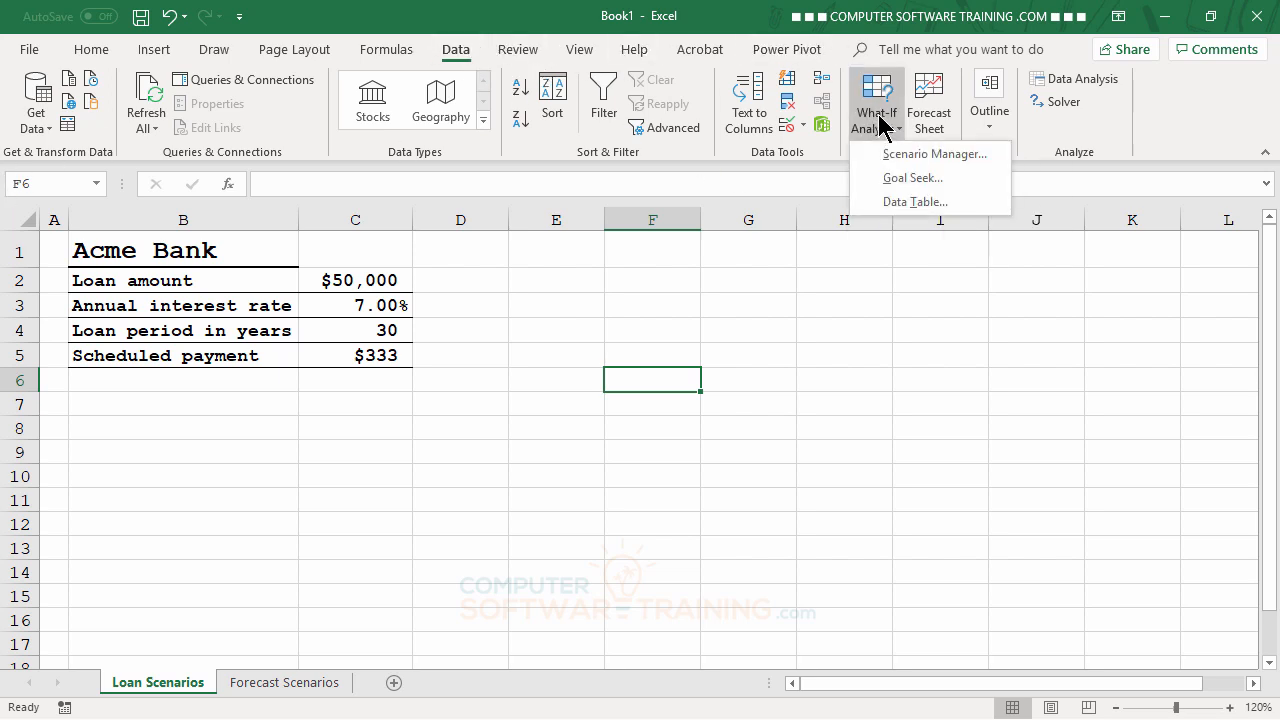
{"action": "left_click", "coordinate": [921, 154]}
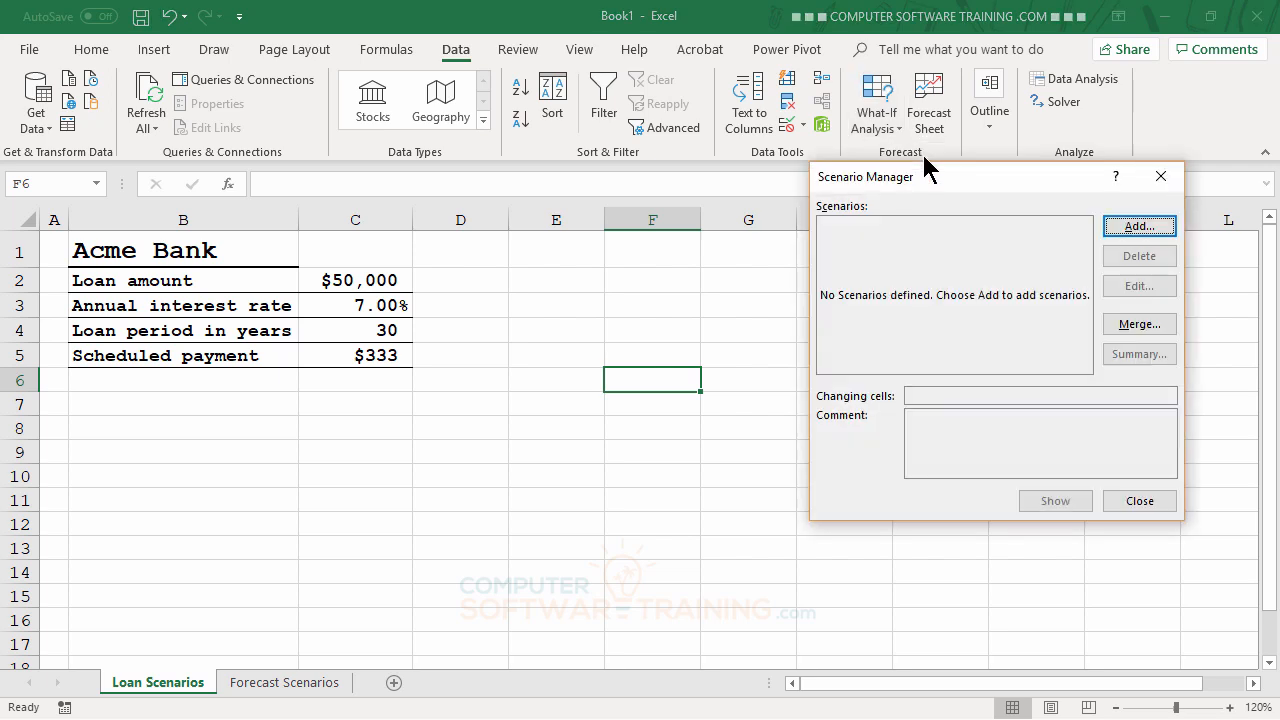
{"action": "left_click_drag", "start_coordinate": [1014, 178], "coordinate": [917, 81]}
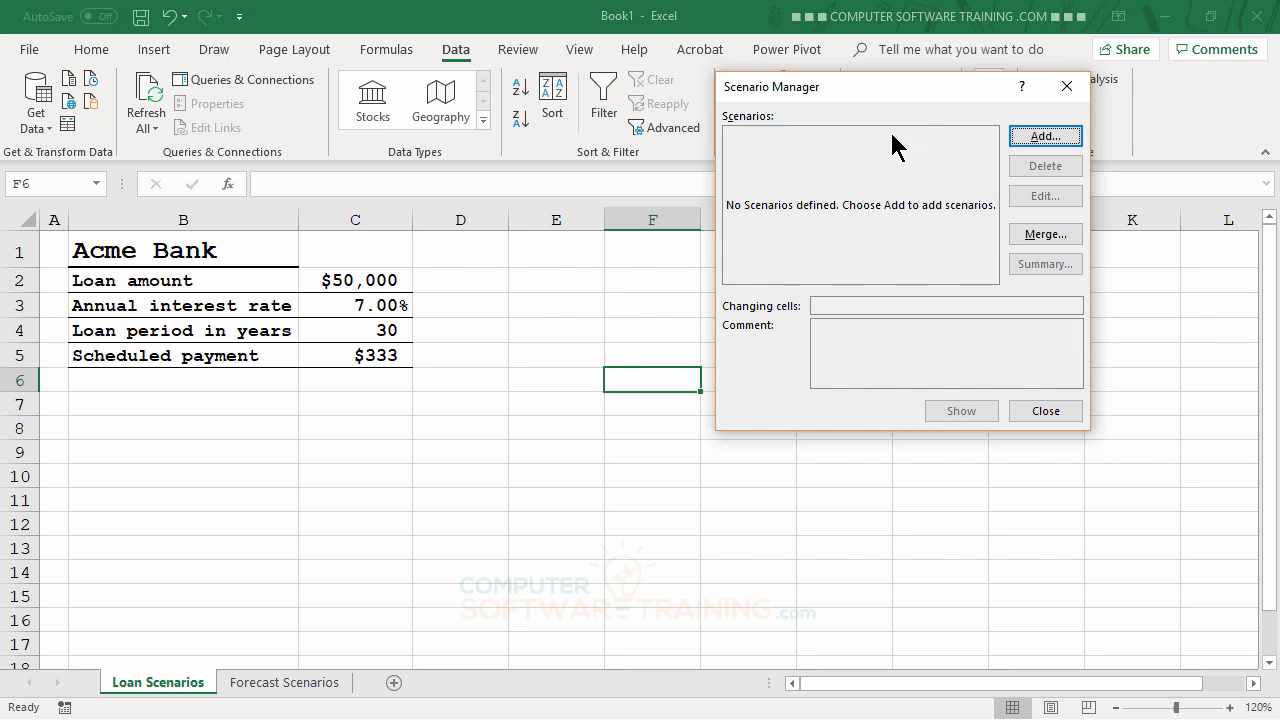
{"action": "left_click", "coordinate": [1044, 138]}
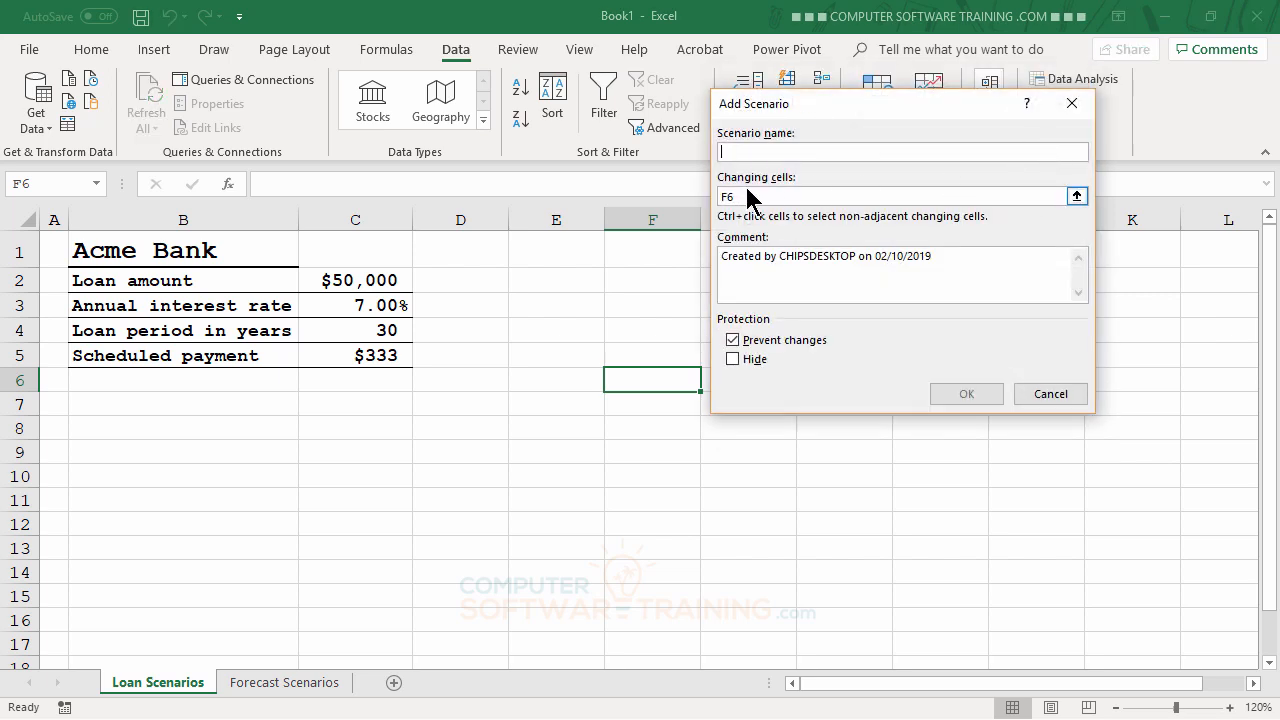
{"action": "type", "text": "A"}
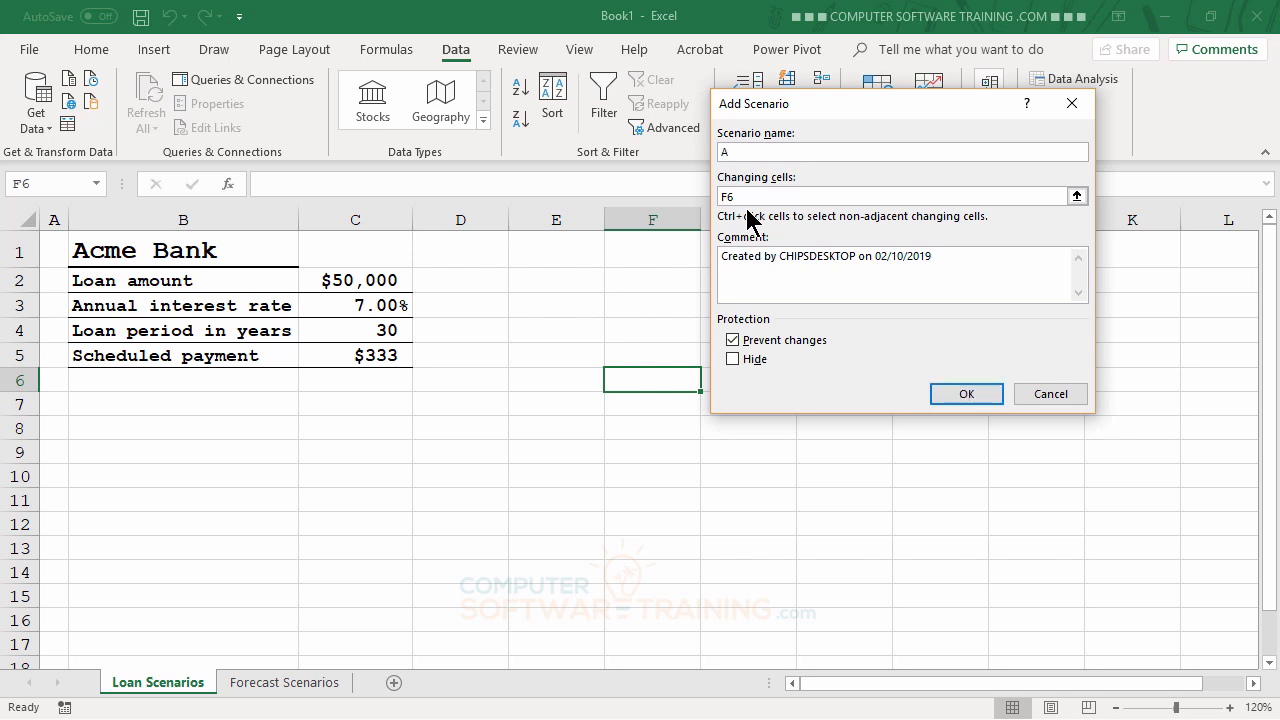
{"action": "type", "text": "cme Ban"}
{"action": "type", "text": "k"}
Step: Set Acme Bank's changing cells to B1, C2, C3 and C4, keeping current values
{"action": "left_click", "coordinate": [725, 196]}
{"action": "double_click", "coordinate": [724, 196]}
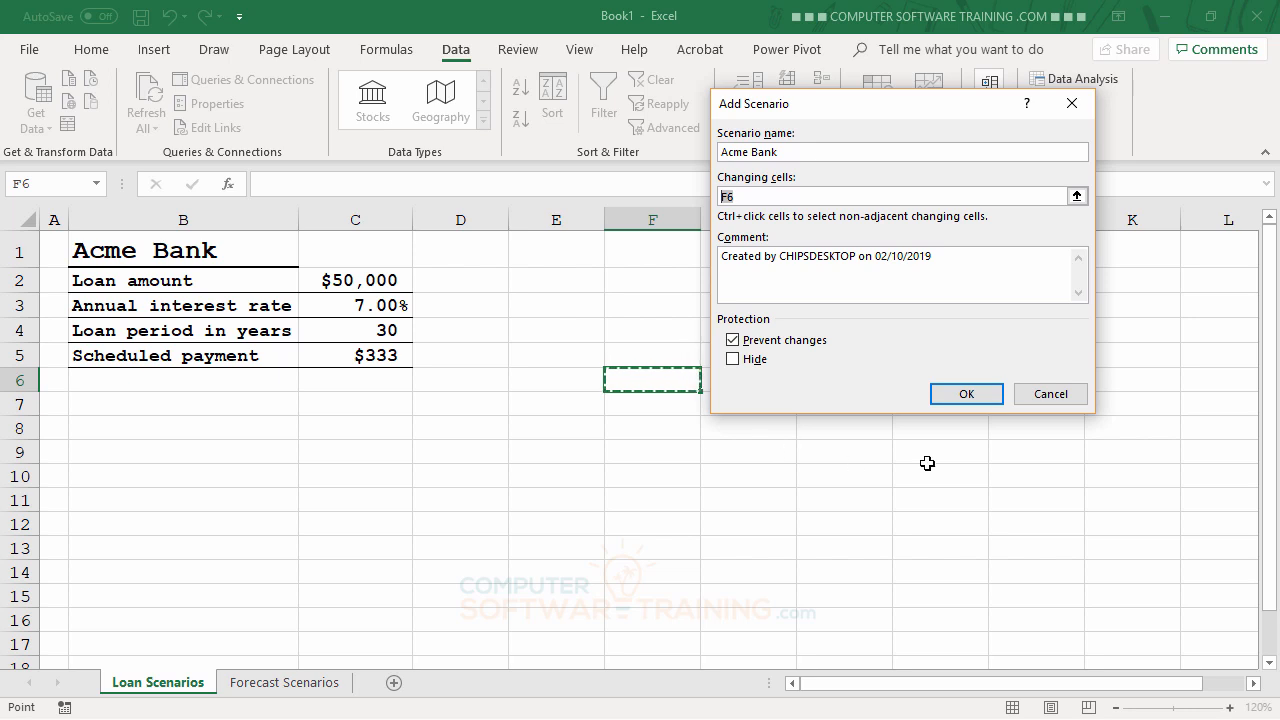
{"action": "left_click", "coordinate": [139, 250]}
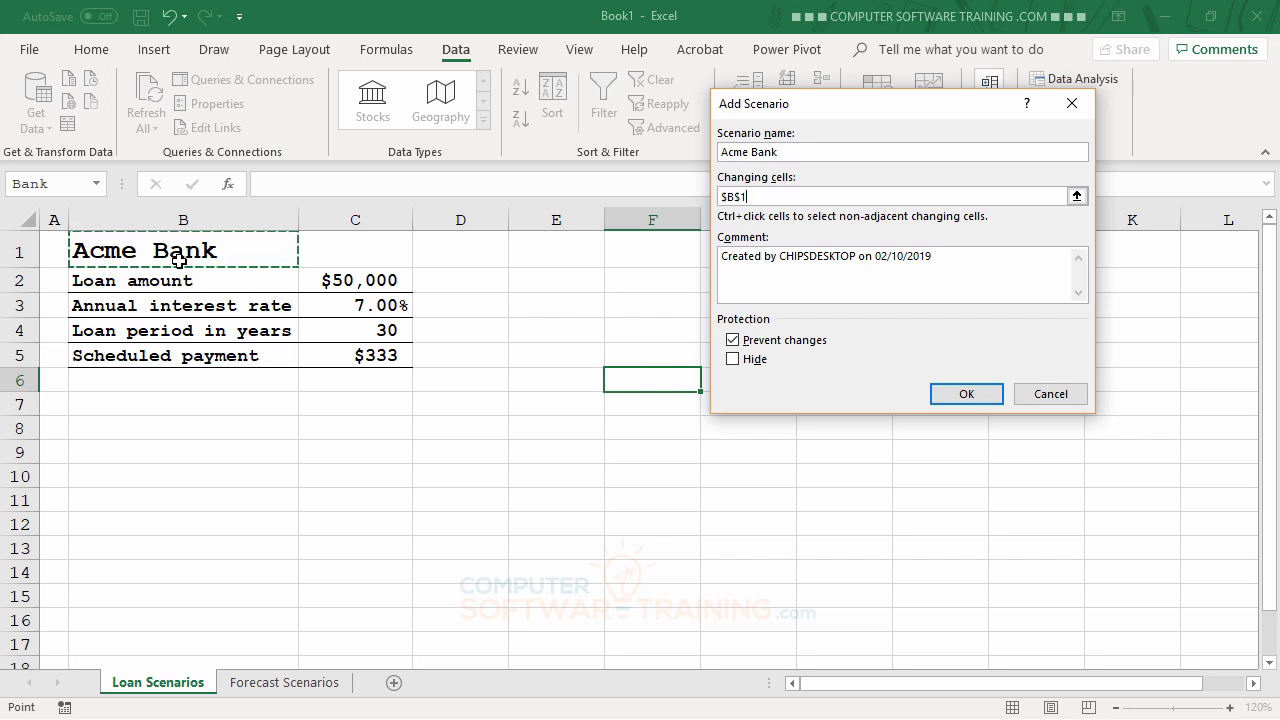
{"action": "left_click", "coordinate": [371, 281], "text": "ctrl"}
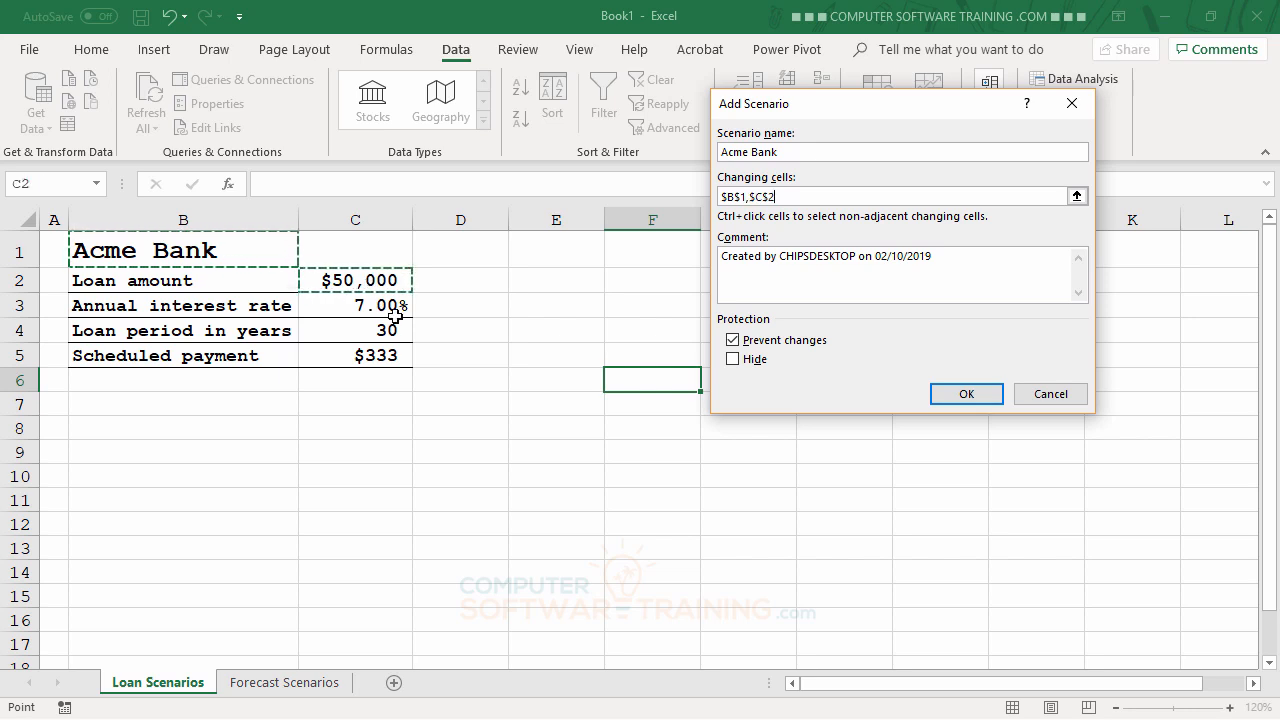
{"action": "left_click", "coordinate": [372, 305], "text": "ctrl"}
{"action": "left_click", "coordinate": [370, 331], "text": "ctrl"}
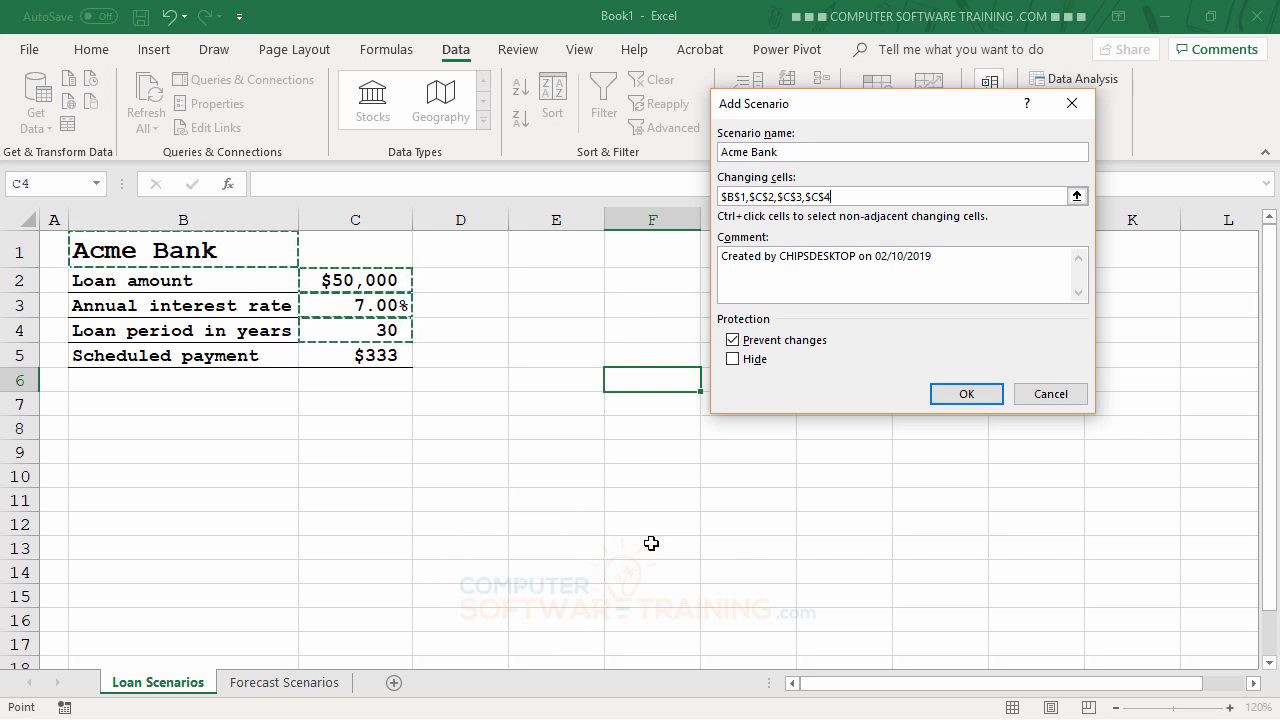
{"action": "left_click", "coordinate": [966, 394]}
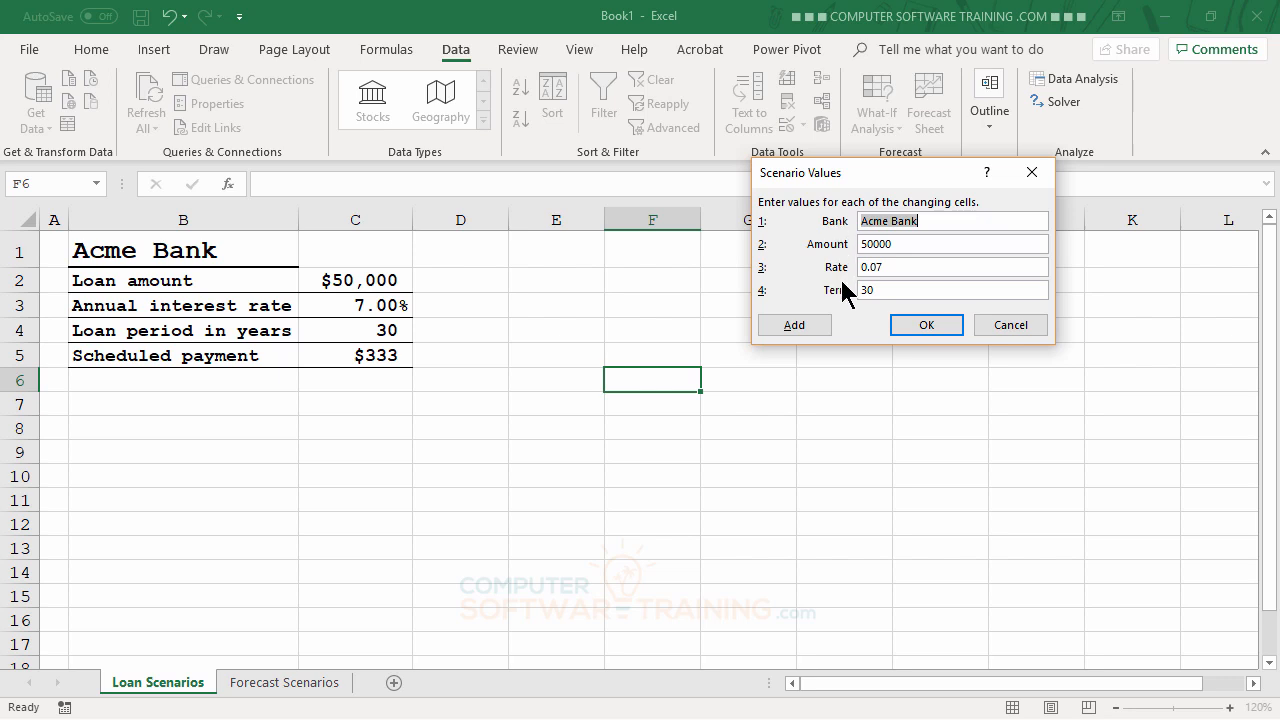
{"action": "left_click", "coordinate": [920, 330]}
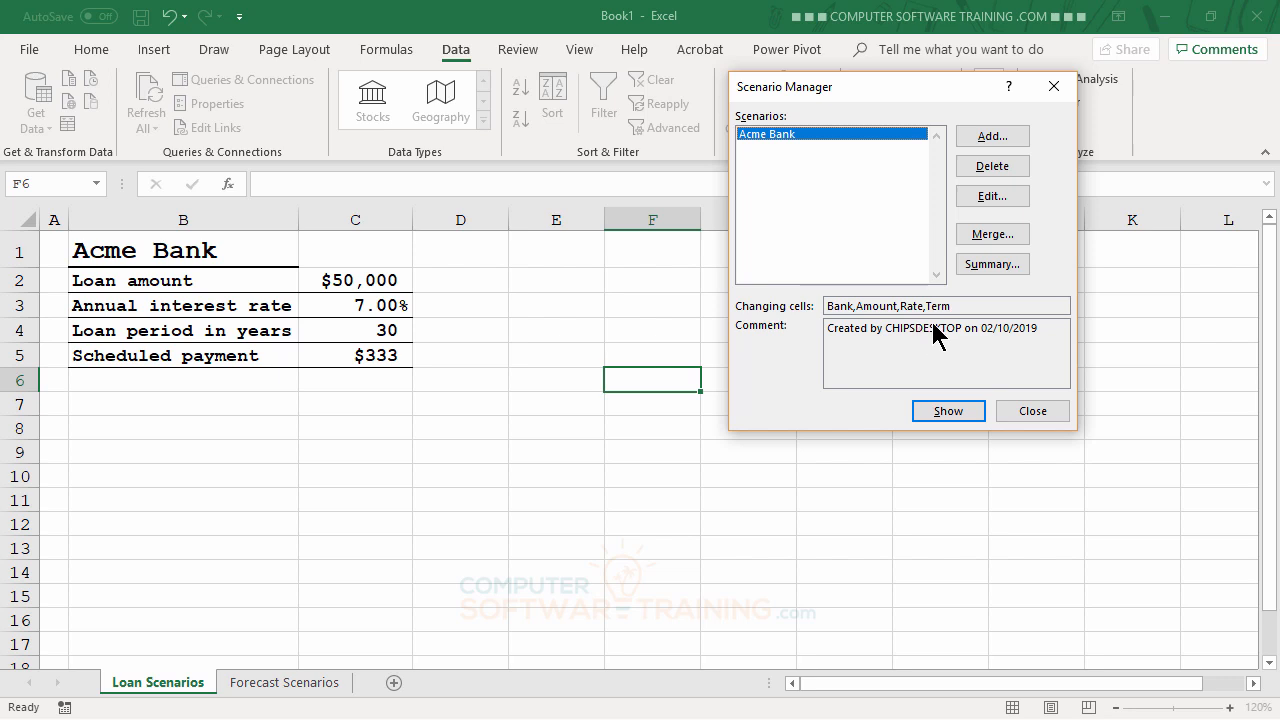
Step: Add a 'Beta Bank' scenario with Bank set to Beta Bank and Rate .06
{"action": "left_click", "coordinate": [994, 145]}
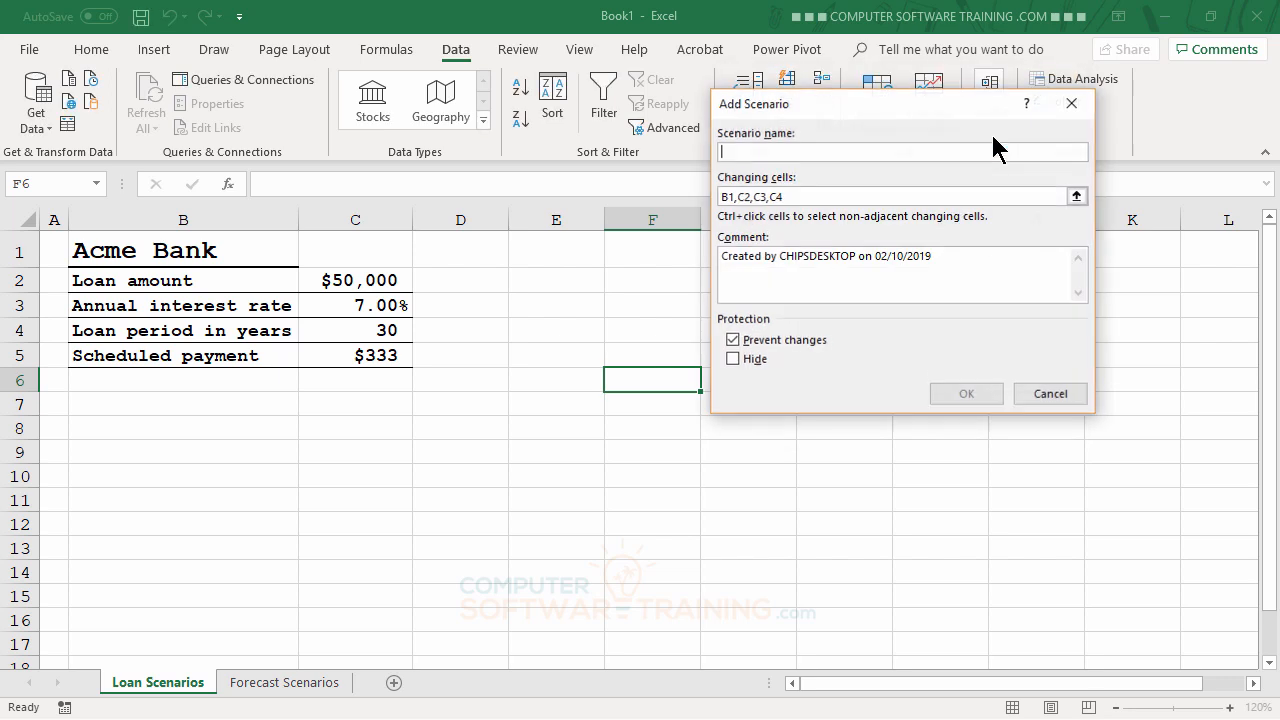
{"action": "type", "text": "B"}
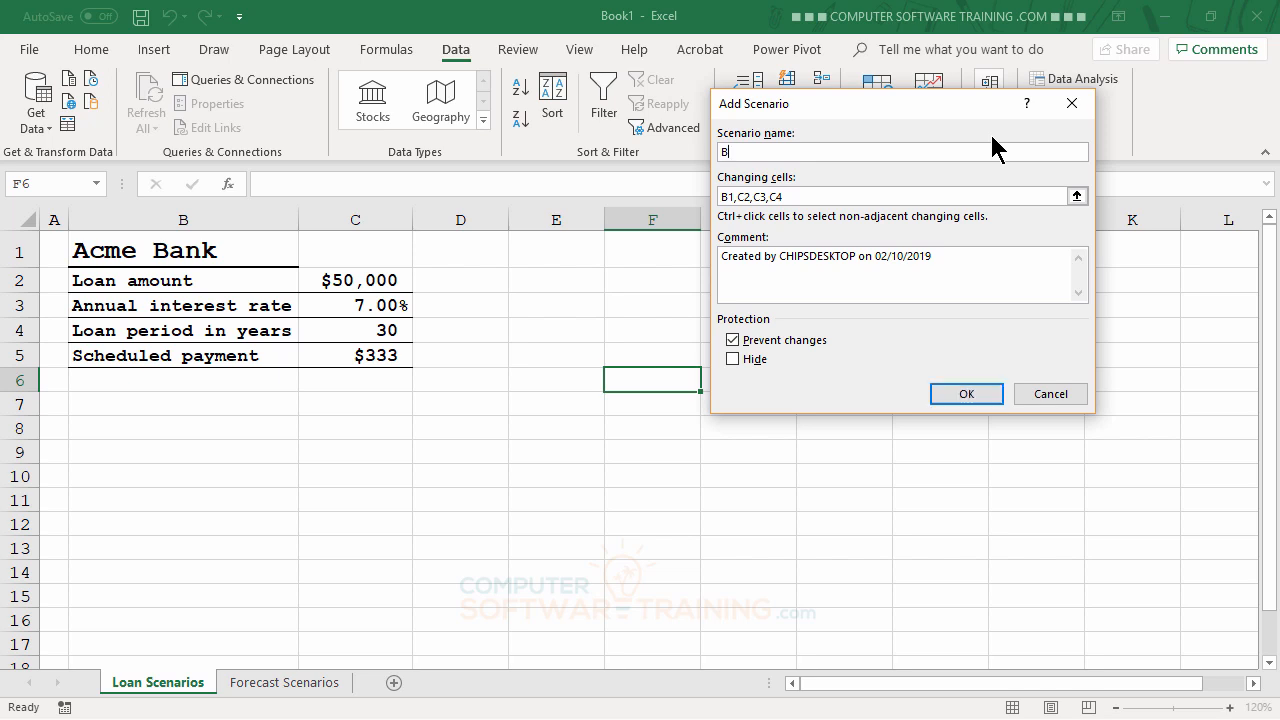
{"action": "type", "text": "eta Bank"}
{"action": "left_click", "coordinate": [966, 394]}
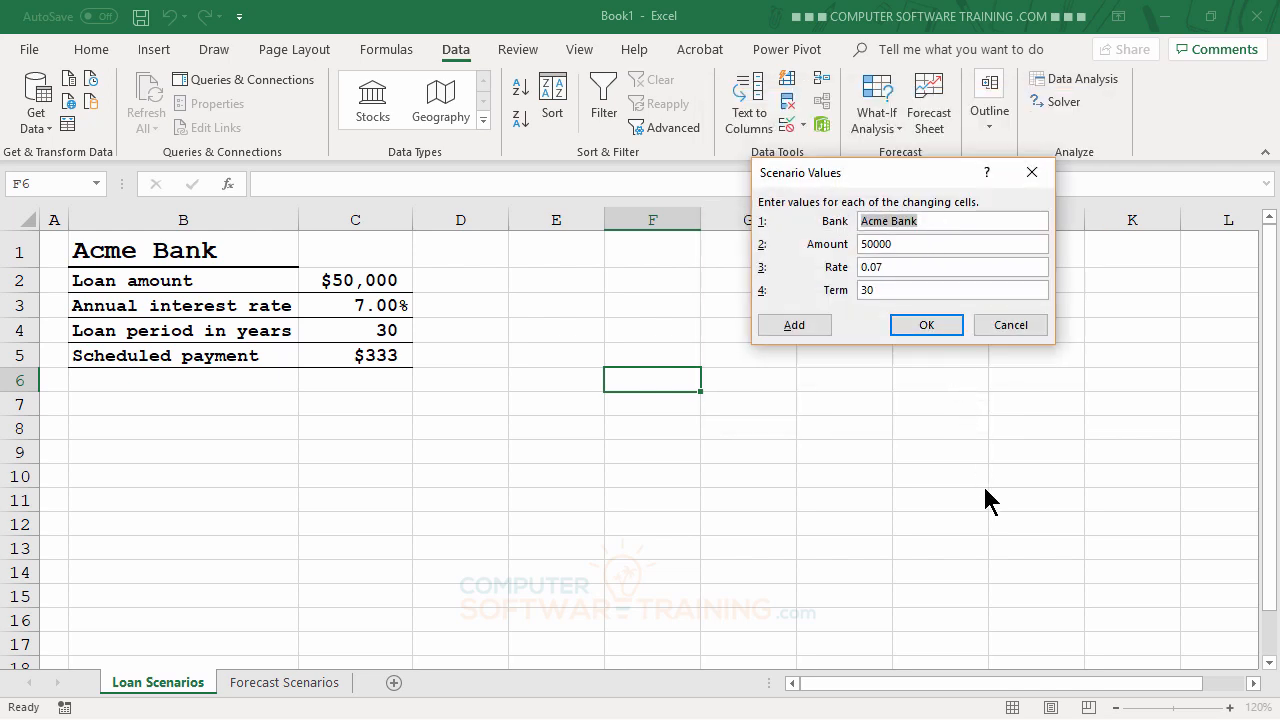
{"action": "type", "text": "Beta Bank"}
{"action": "key", "text": "Tab"}
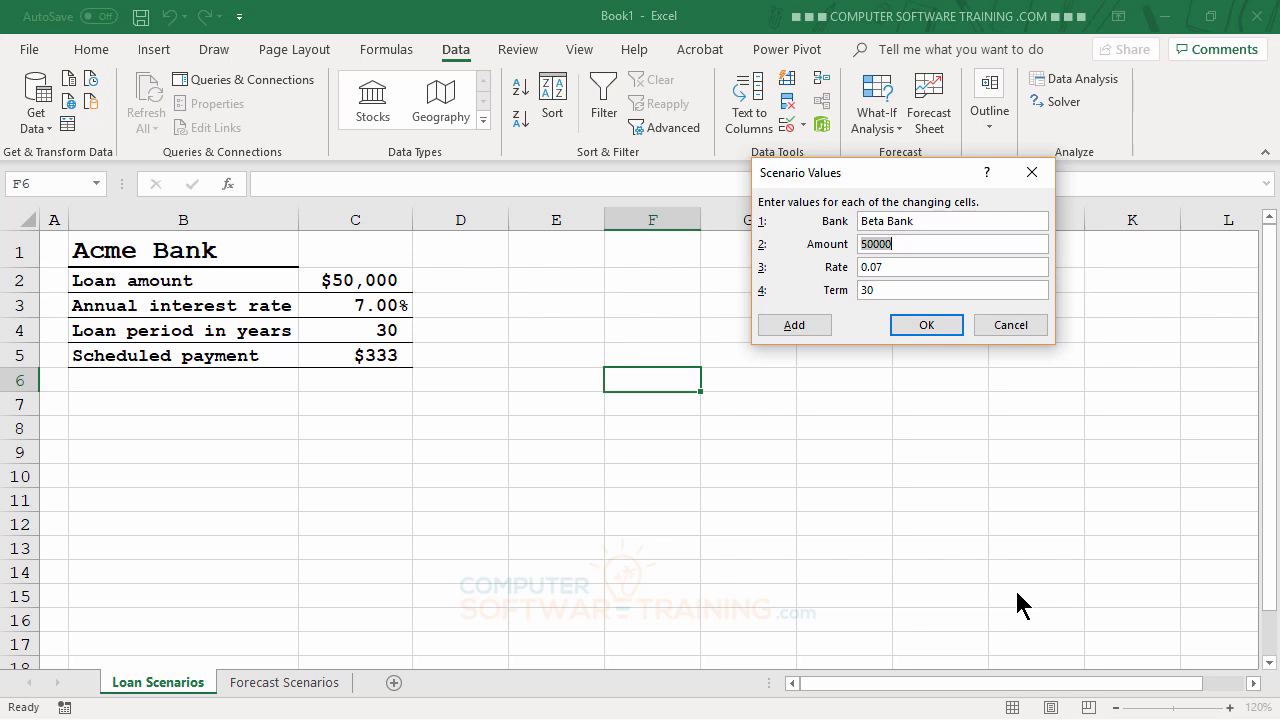
{"action": "key", "text": "Tab"}
{"action": "type", "text": ".06"}
{"action": "key", "text": "Tab"}
{"action": "left_click", "coordinate": [927, 324]}
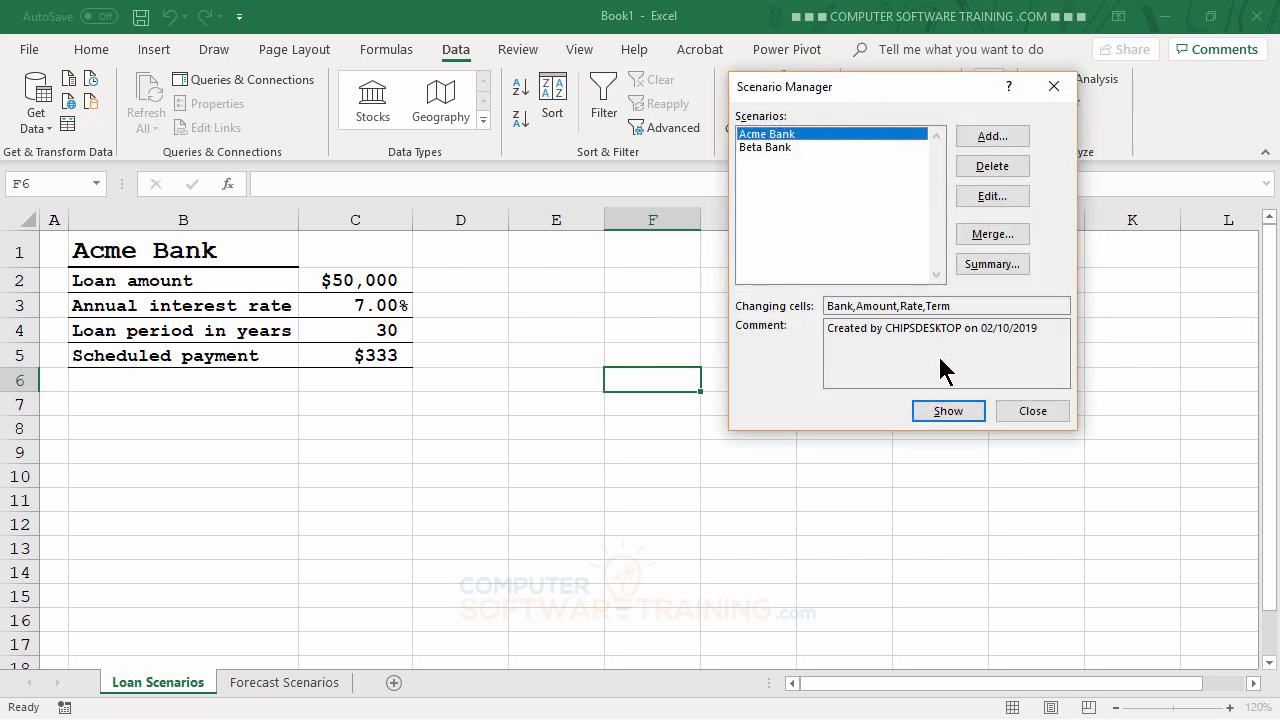
Step: Add a 'Pawn Bank' scenario with Bank Pawn Bank, Rate .15 and Term 15
{"action": "left_click", "coordinate": [992, 143]}
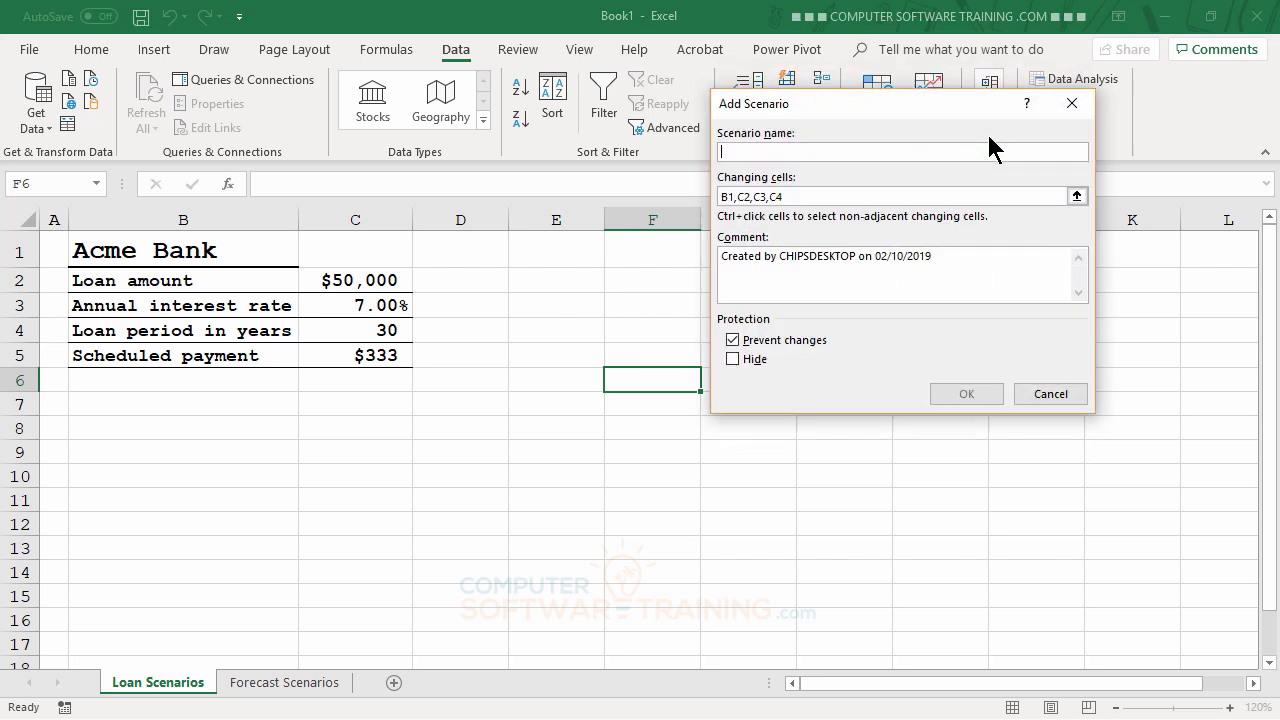
{"action": "type", "text": "Paw"}
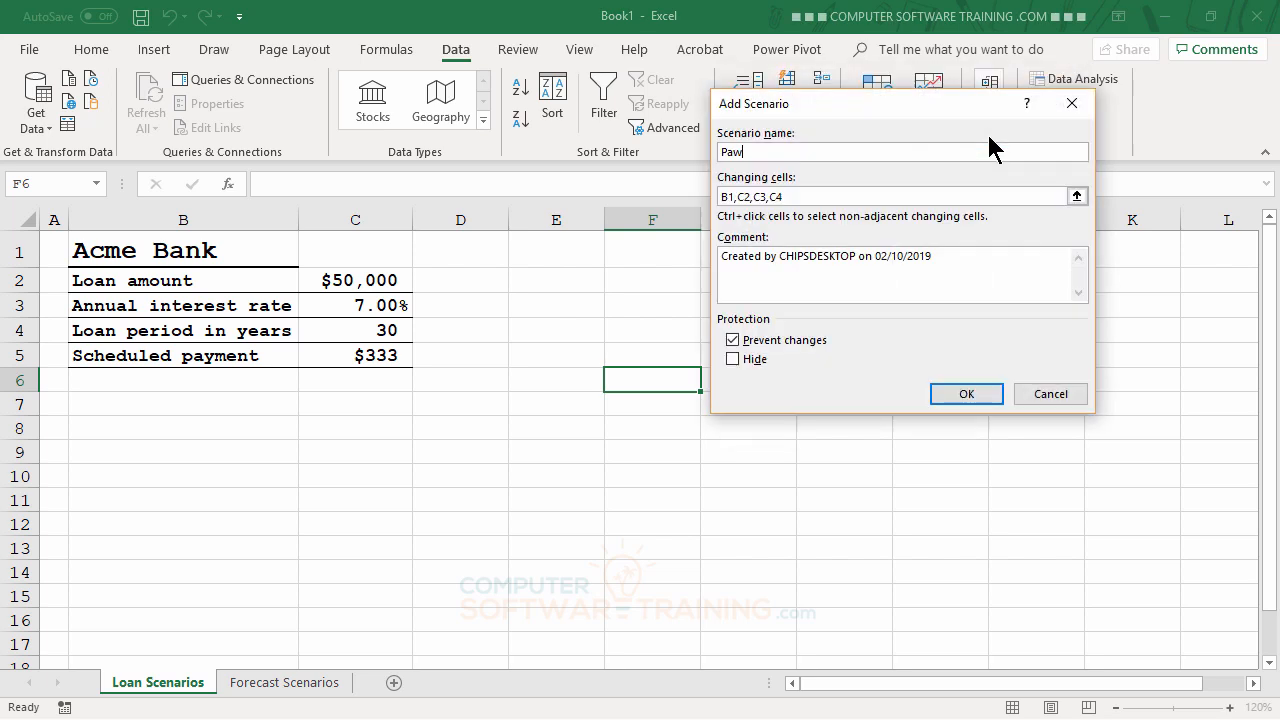
{"action": "type", "text": "n Bank"}
{"action": "left_click", "coordinate": [967, 393]}
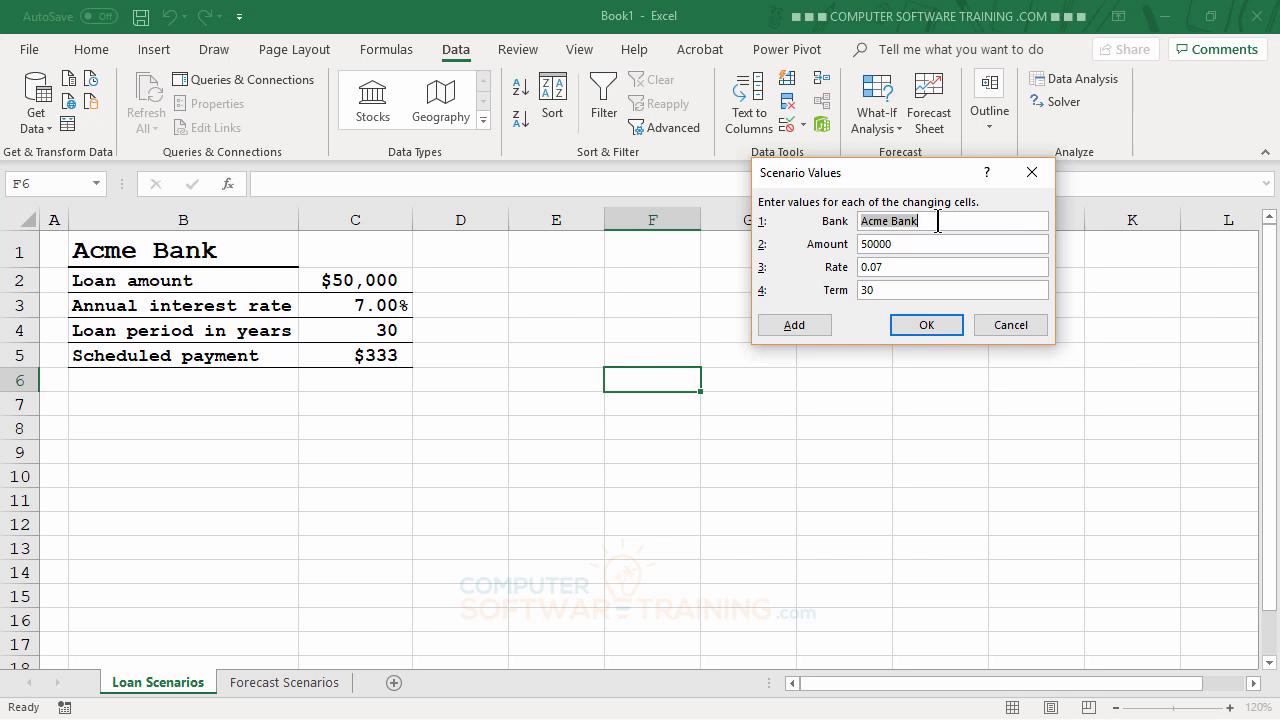
{"action": "type", "text": "Pawn Bank"}
{"action": "key", "text": "Tab"}
{"action": "key", "text": "Tab"}
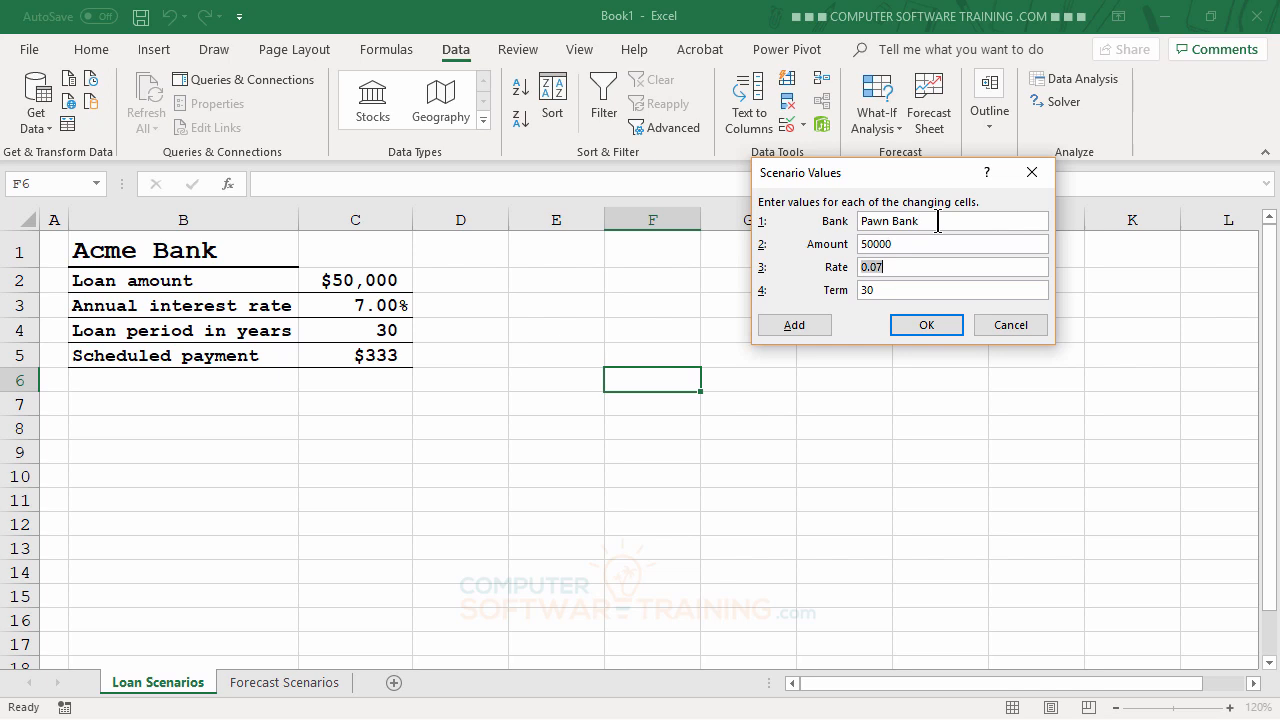
{"action": "type", "text": ".15"}
{"action": "key", "text": "Tab"}
{"action": "type", "text": "15"}
{"action": "left_click", "coordinate": [914, 334]}
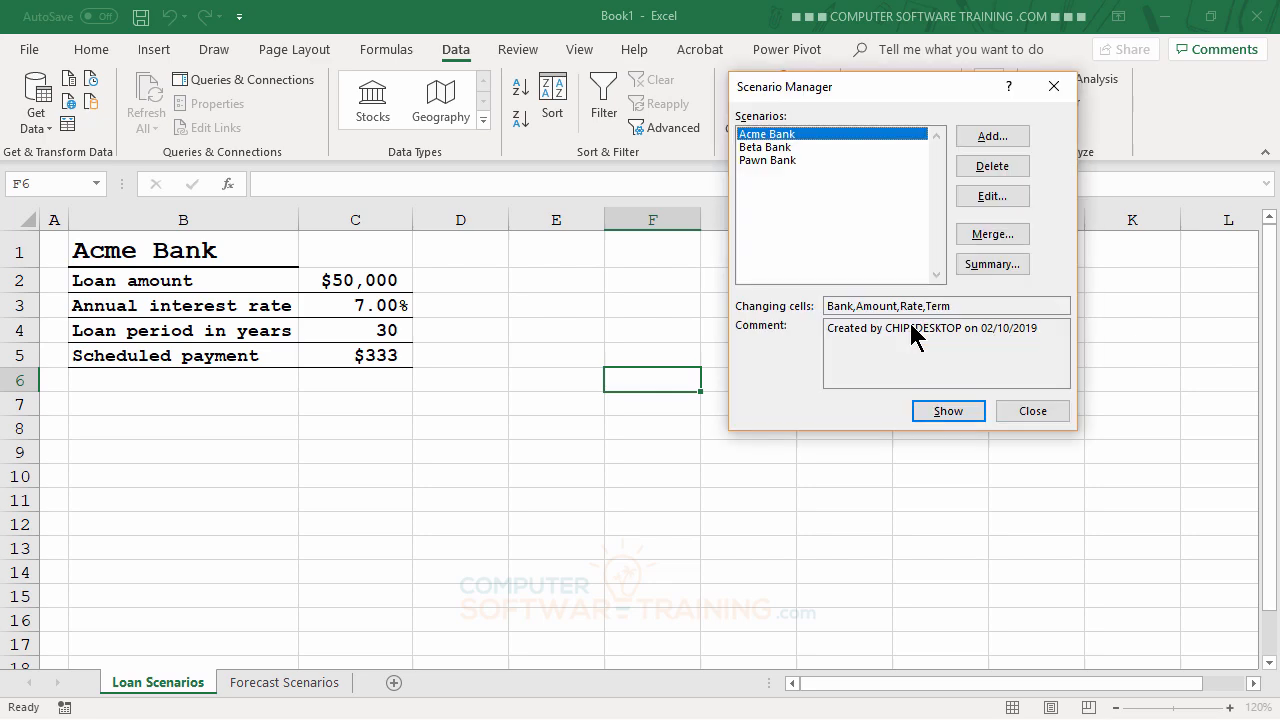
Step: Add a 'Delta Bank' scenario with Bank Delta Bank, Rate .055 and Term 15
{"action": "left_click", "coordinate": [988, 138]}
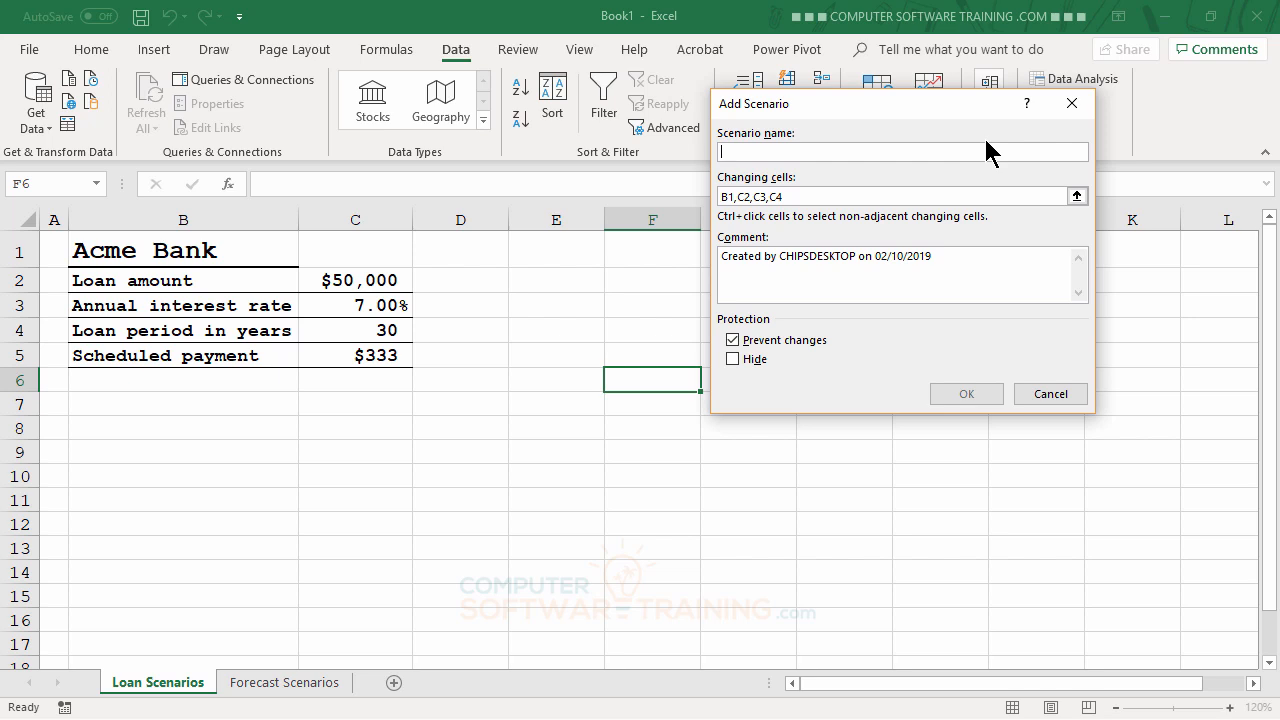
{"action": "type", "text": "Delta "}
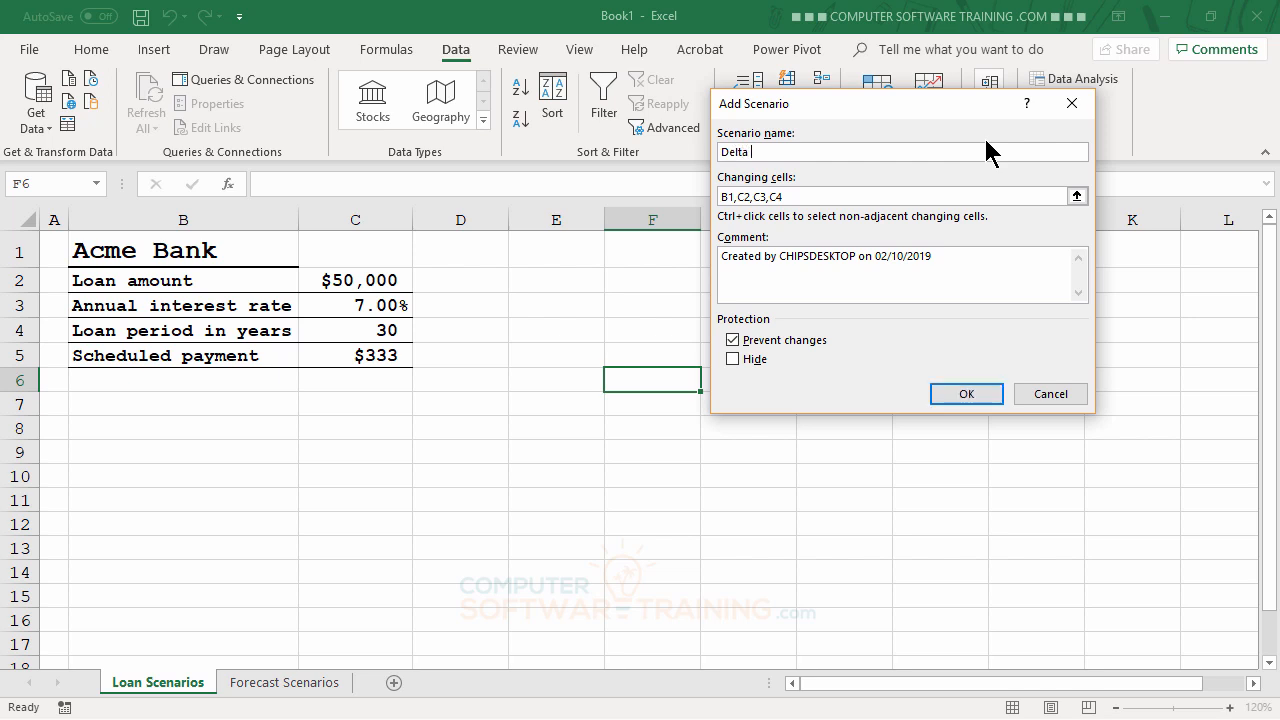
{"action": "type", "text": "Bank"}
{"action": "left_click", "coordinate": [806, 195]}
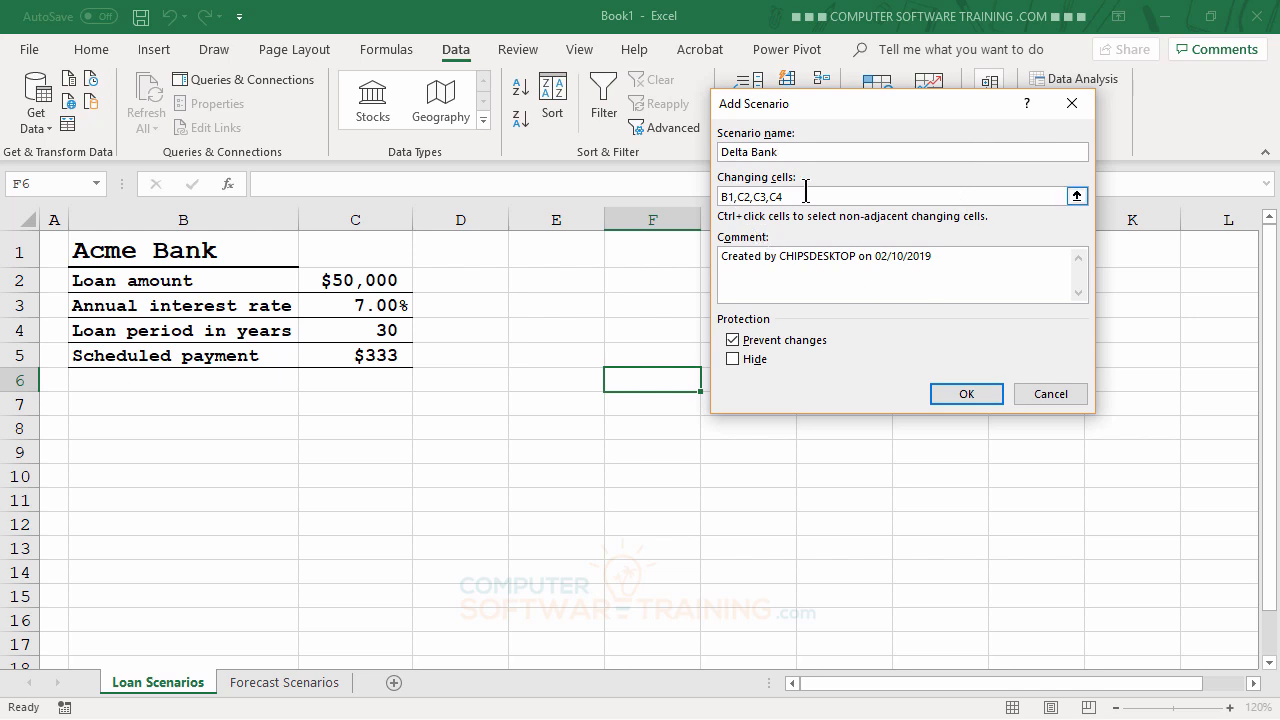
{"action": "left_click", "coordinate": [962, 394]}
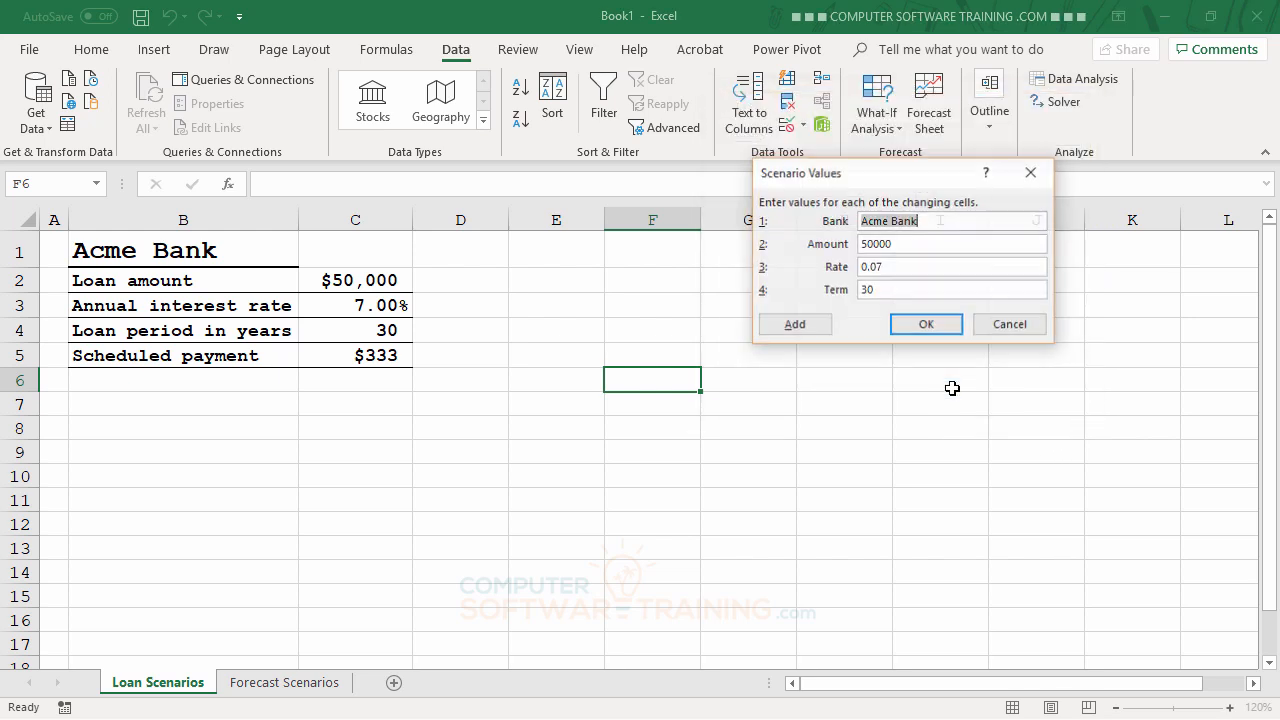
{"action": "type", "text": "D"}
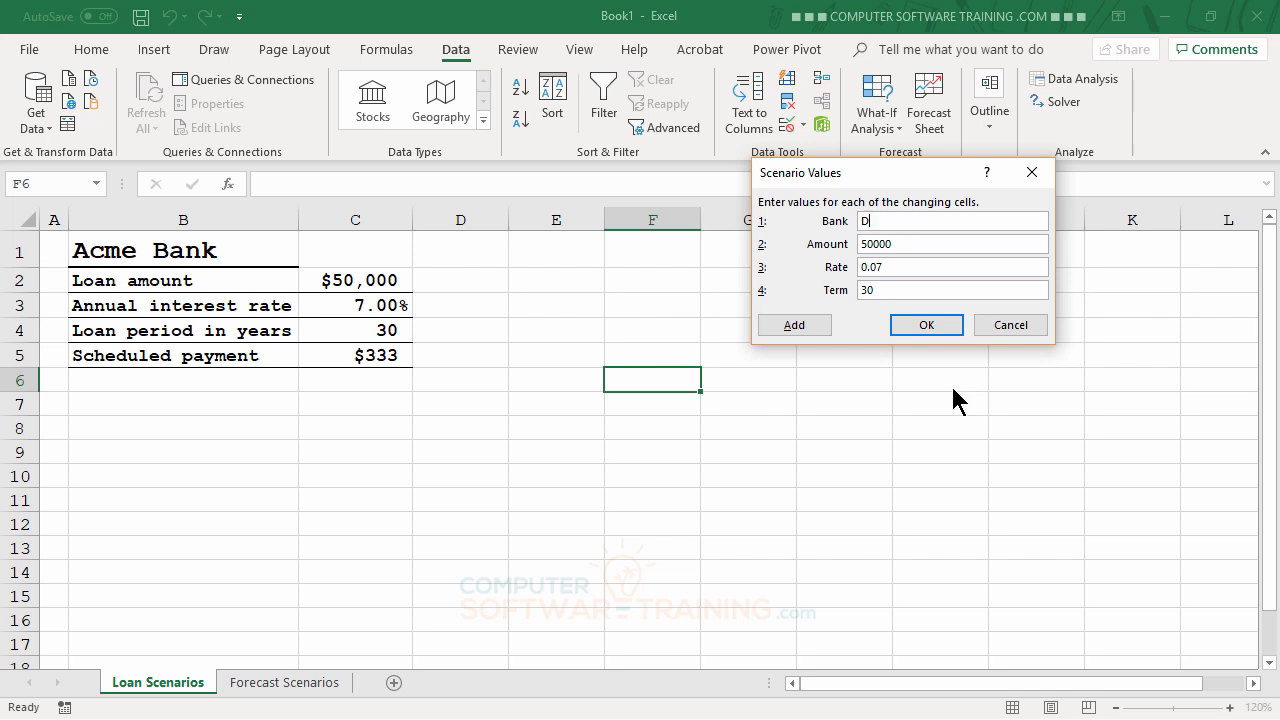
{"action": "type", "text": "elta Bank"}
{"action": "key", "text": "Tab"}
{"action": "key", "text": "Tab"}
{"action": "type", "text": ".055"}
{"action": "key", "text": "Tab"}
{"action": "type", "text": "15"}
{"action": "left_click", "coordinate": [926, 327]}
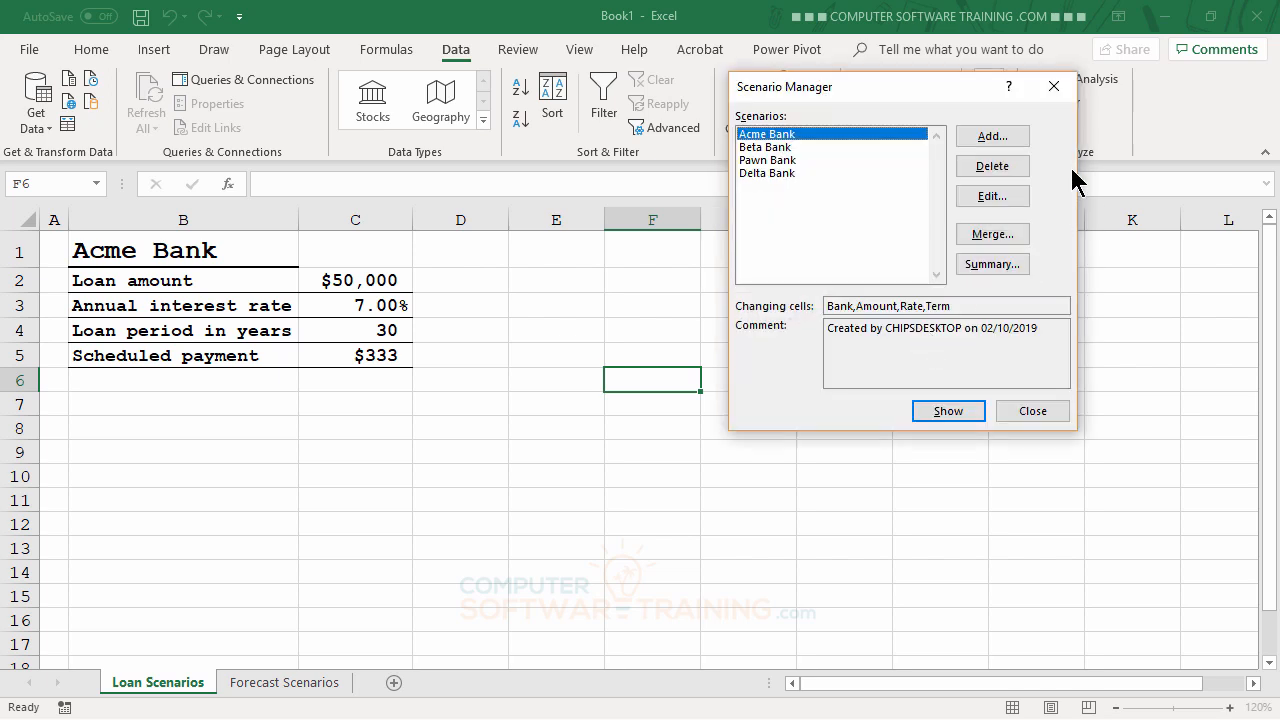
Step: Add an 'XYZ Bank' scenario with Rate .045 and Term 15, then close Scenario Manager
{"action": "left_click", "coordinate": [1012, 137]}
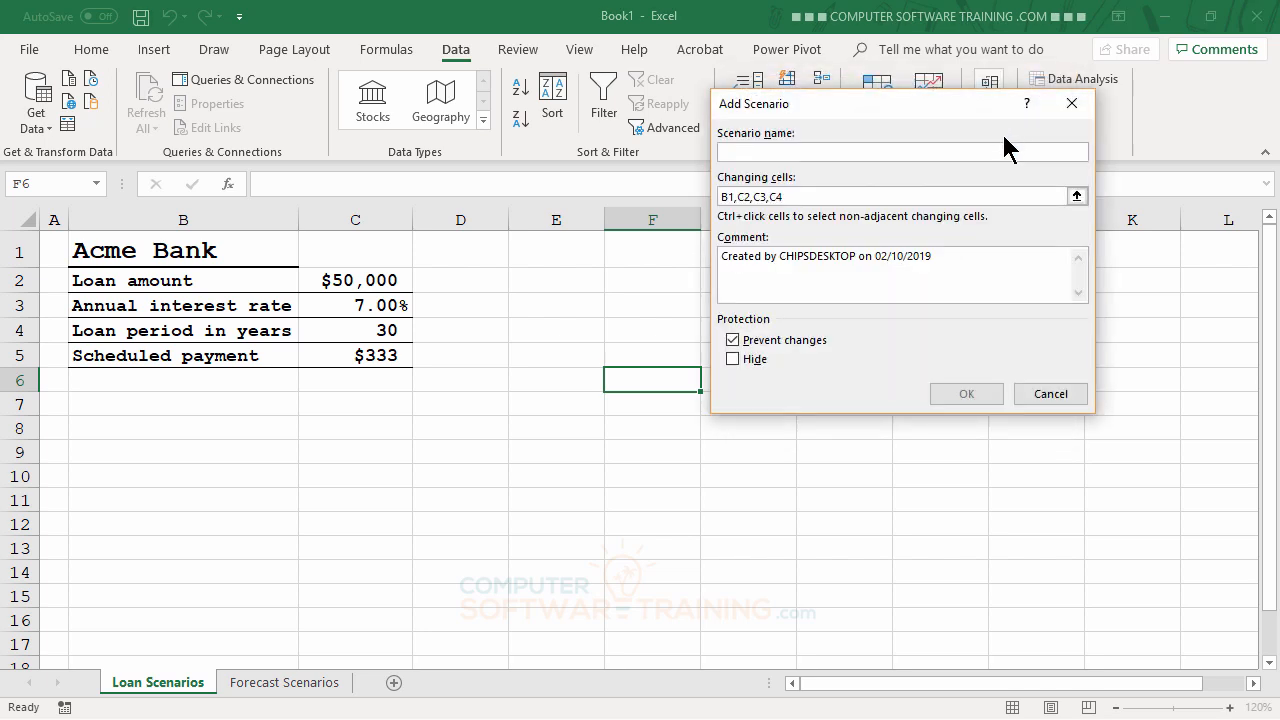
{"action": "type", "text": "XYZ"}
{"action": "type", "text": "Bank"}
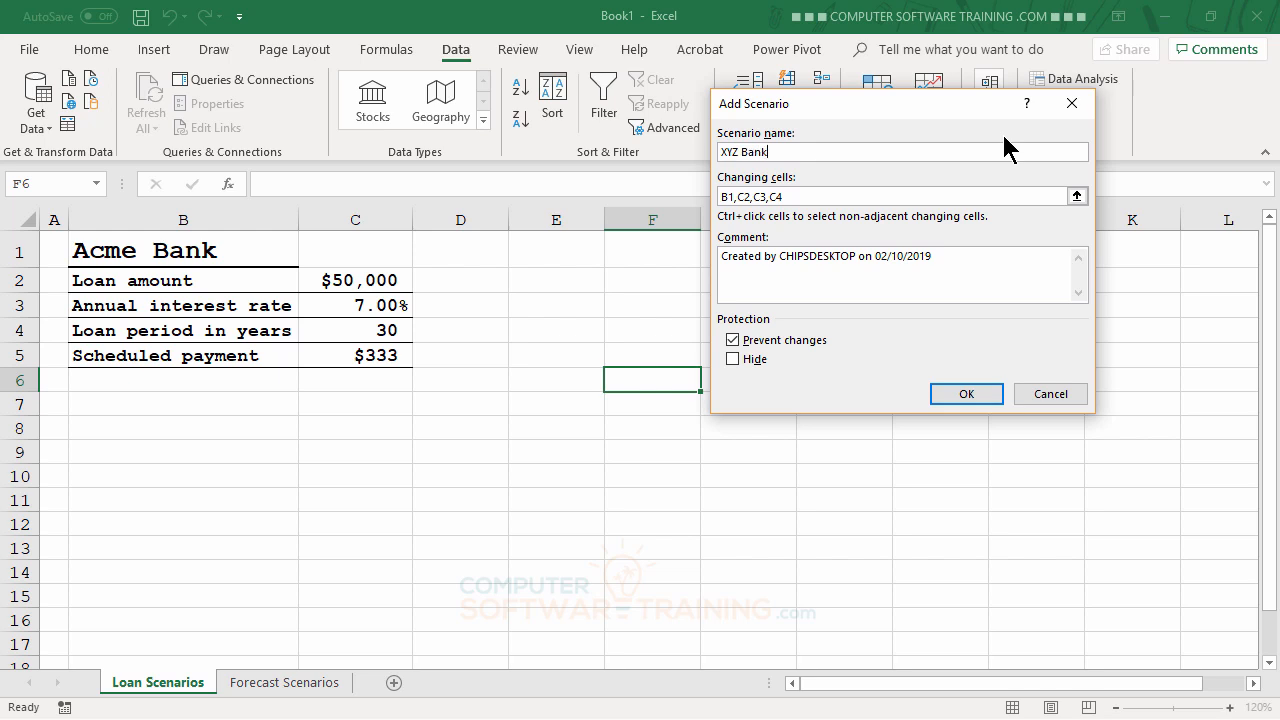
{"action": "left_click", "coordinate": [975, 397]}
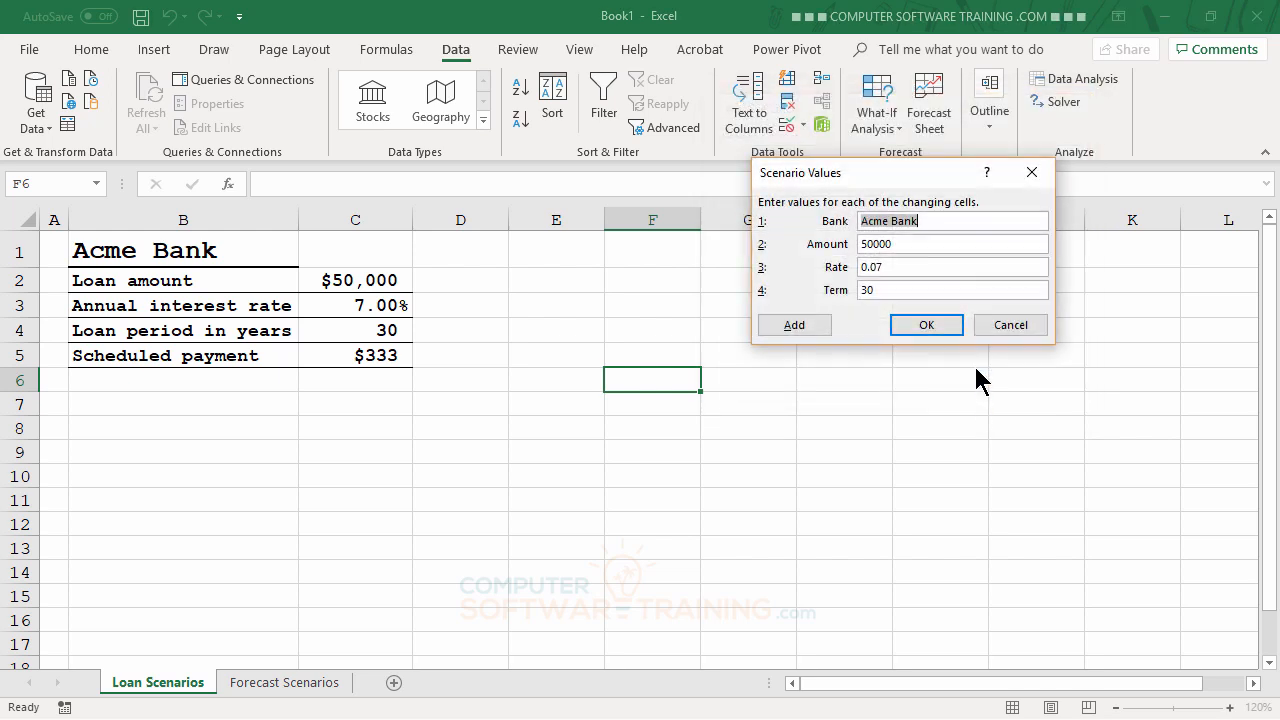
{"action": "type", "text": "XYZ Bank"}
{"action": "key", "text": "Tab"}
{"action": "key", "text": "Tab"}
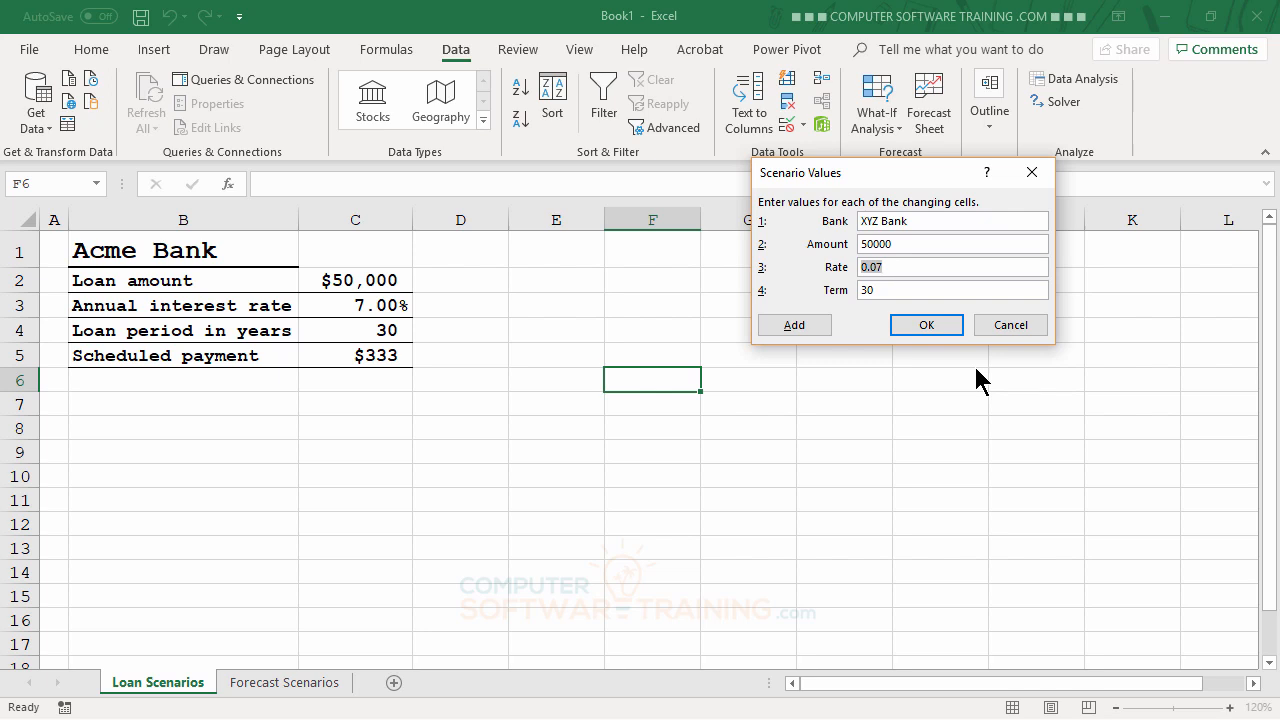
{"action": "type", "text": ".045"}
{"action": "key", "text": "Tab"}
{"action": "type", "text": "15"}
{"action": "left_click", "coordinate": [922, 326]}
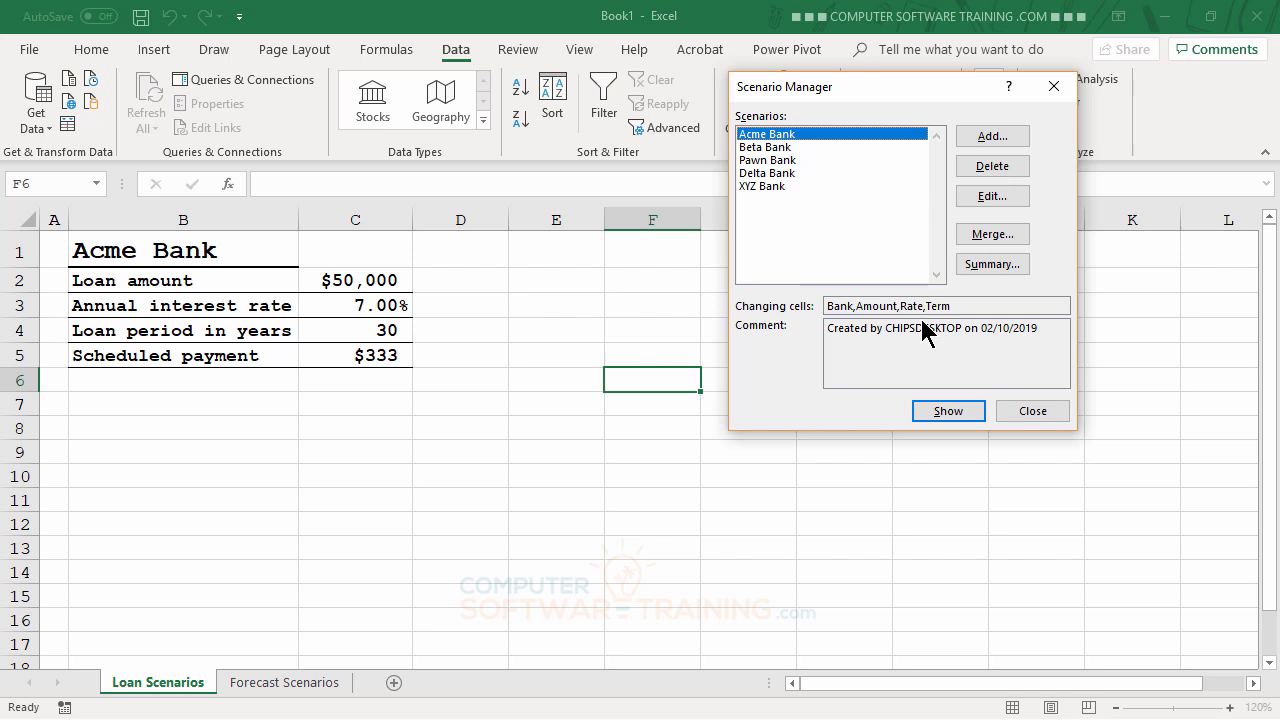
{"action": "left_click", "coordinate": [1040, 410]}
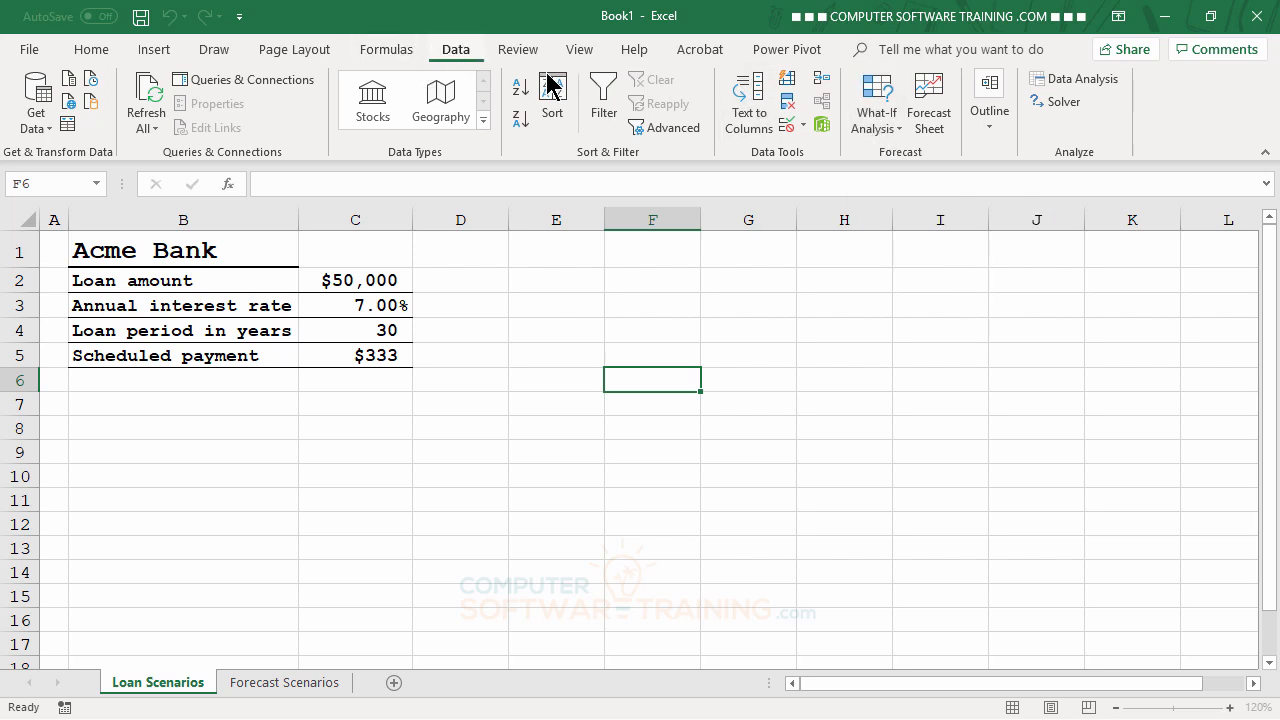
Step: Show the Beta, Pawn, Delta and XYZ Bank scenarios on the sheet in turn
{"action": "left_click", "coordinate": [879, 130]}
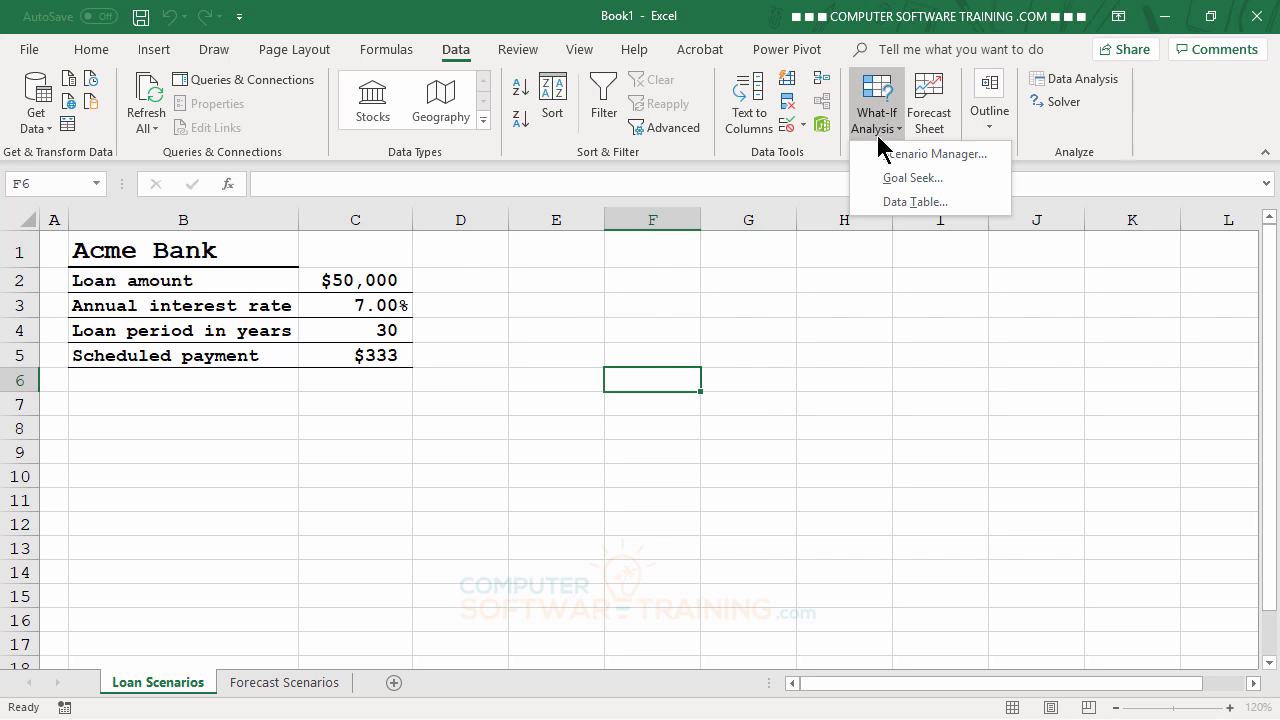
{"action": "left_click", "coordinate": [912, 156]}
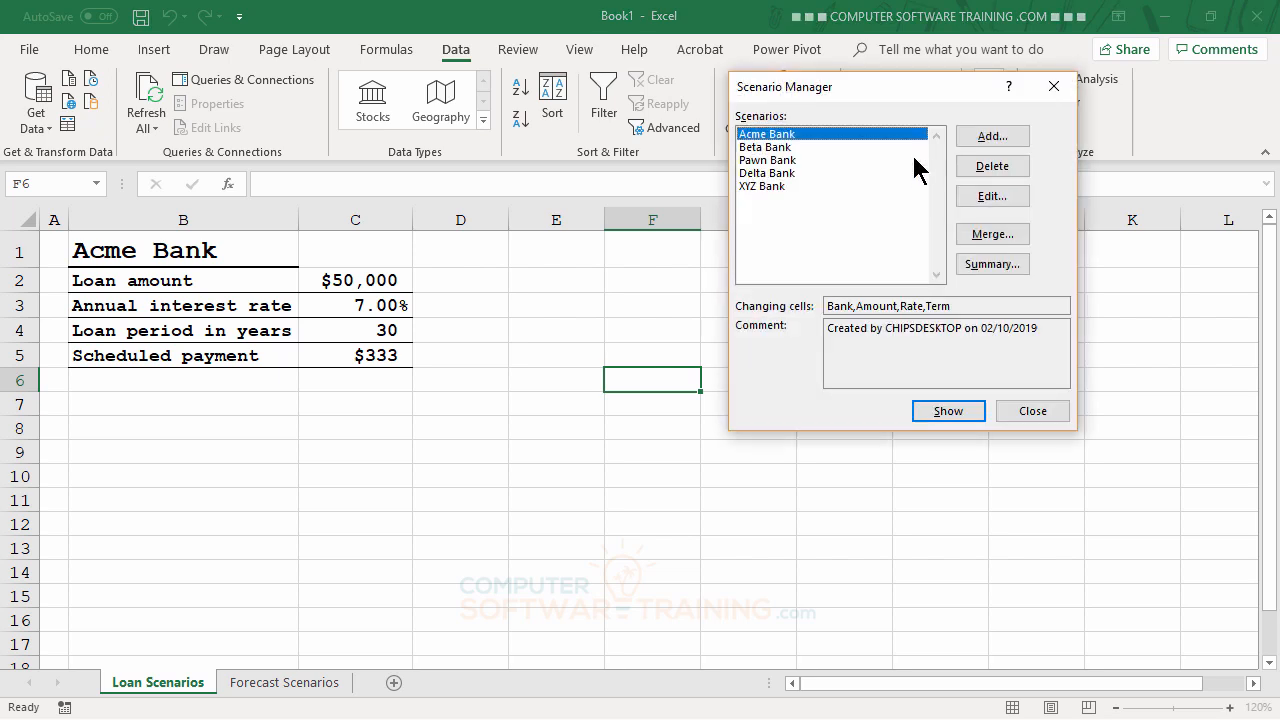
{"action": "left_click_drag", "start_coordinate": [892, 85], "coordinate": [1022, 232]}
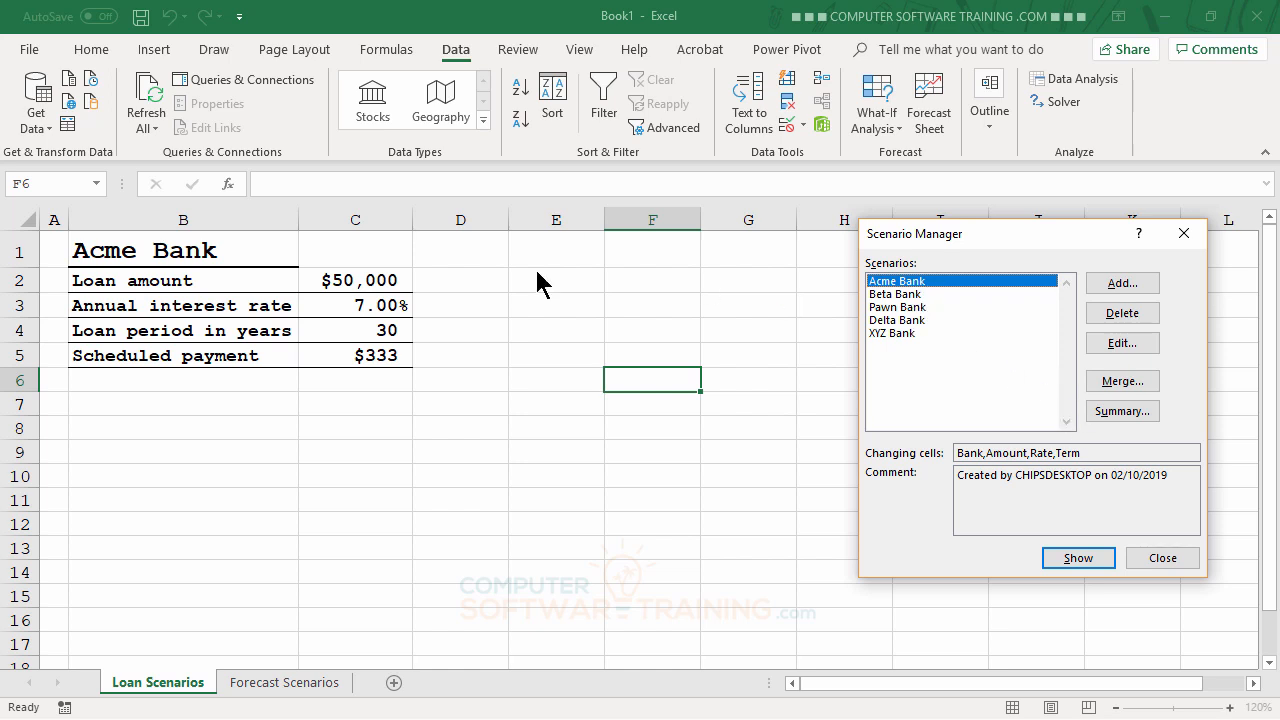
{"action": "double_click", "coordinate": [904, 295]}
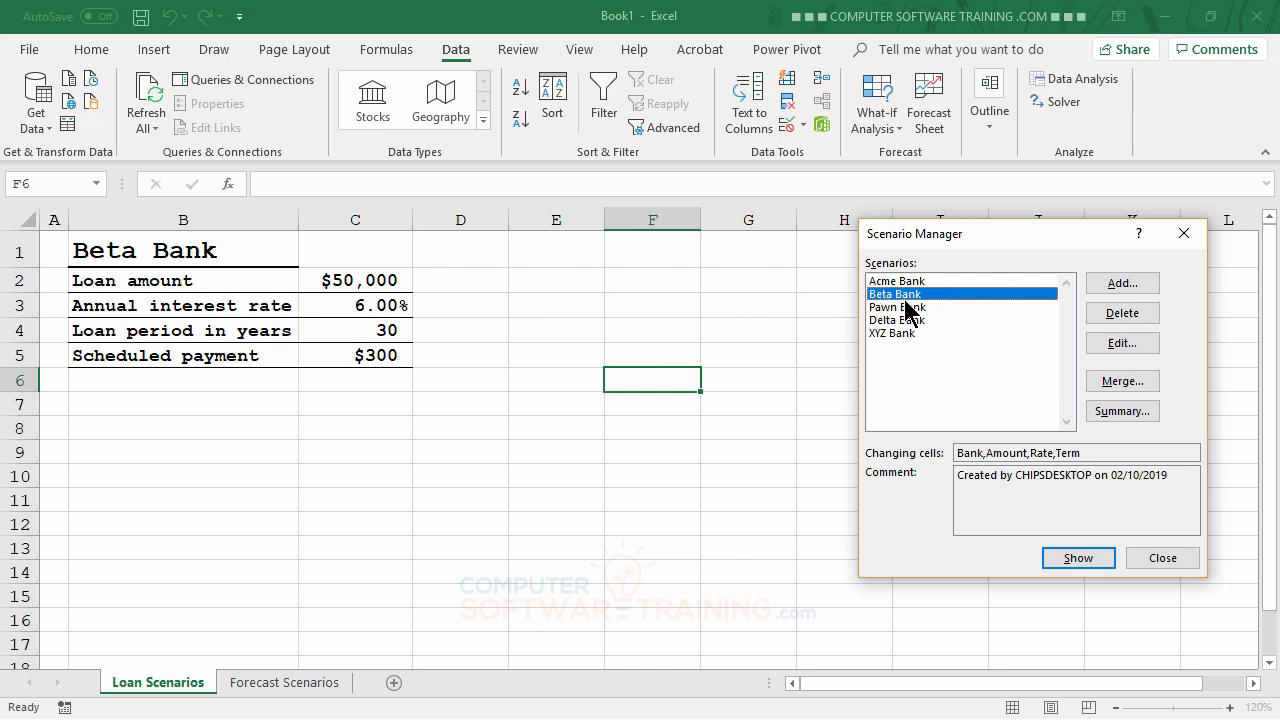
{"action": "double_click", "coordinate": [909, 307]}
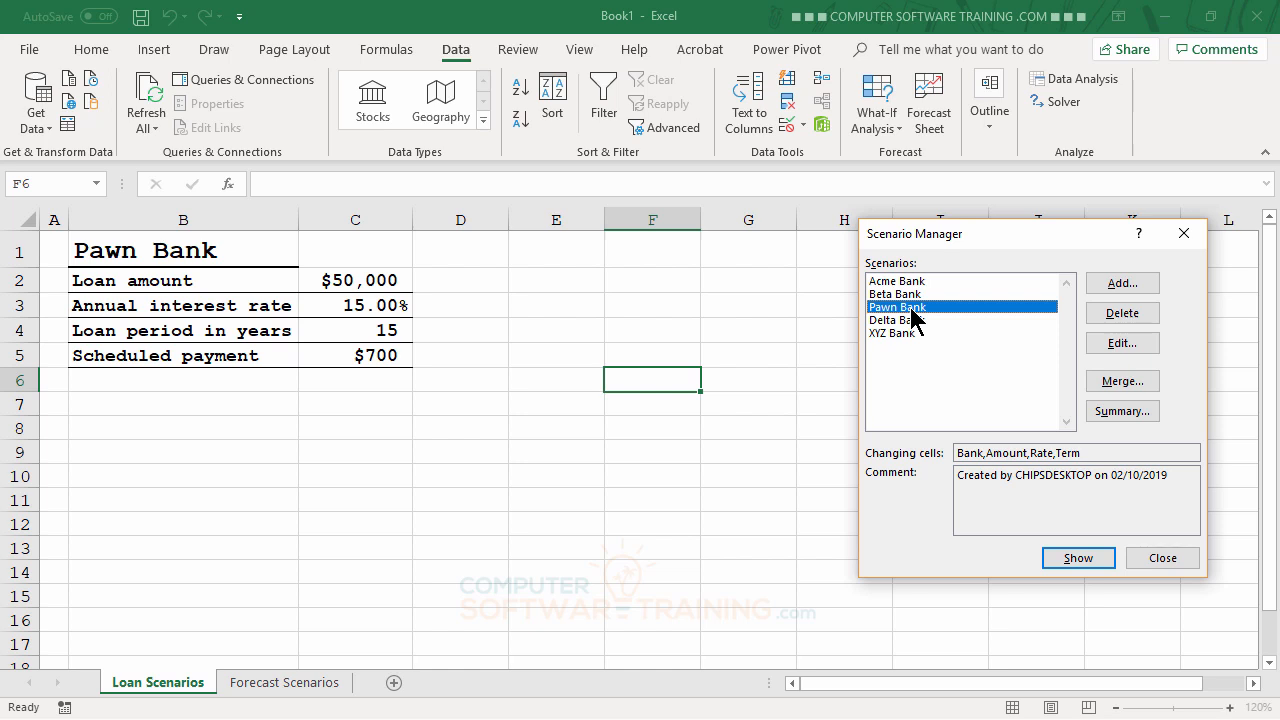
{"action": "double_click", "coordinate": [909, 320]}
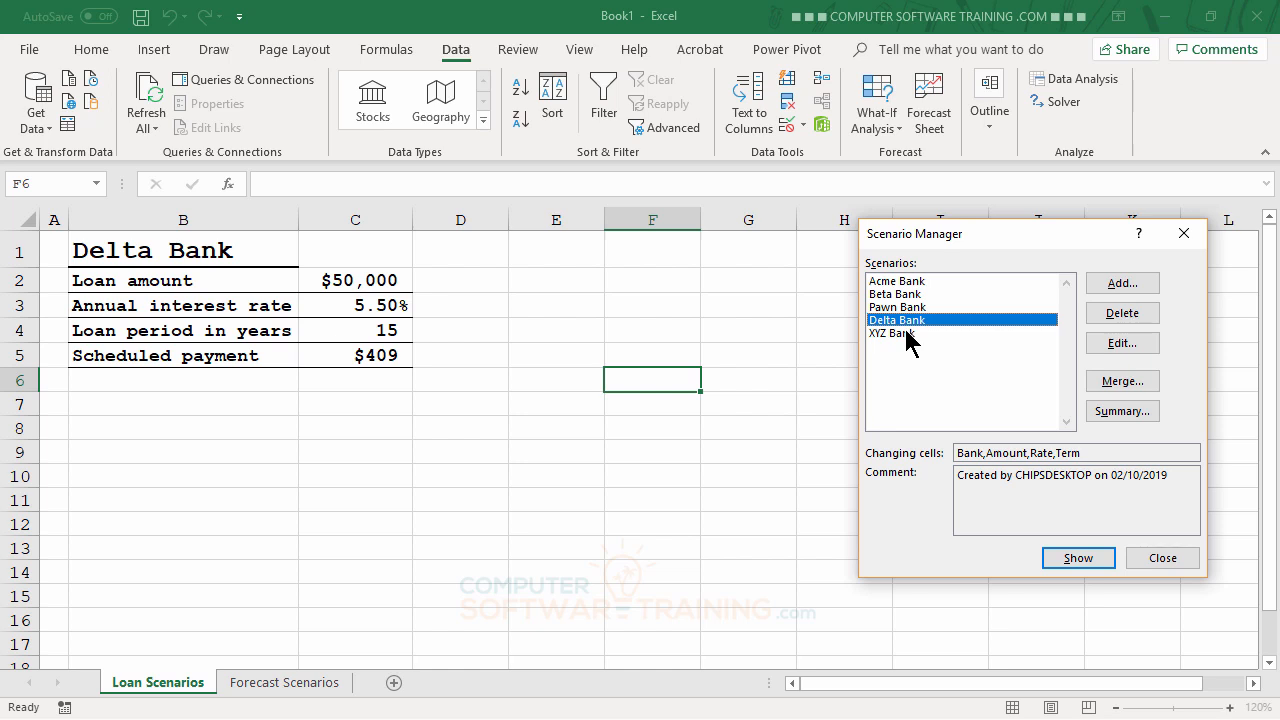
{"action": "double_click", "coordinate": [906, 332]}
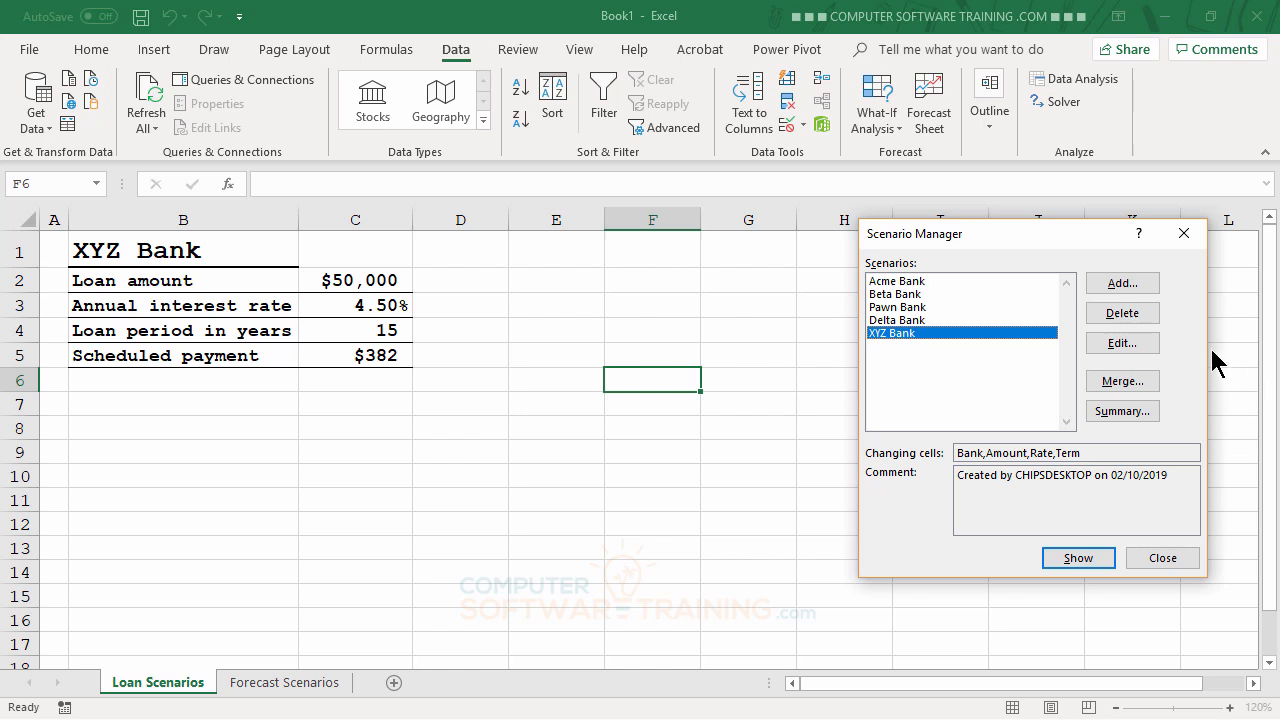
Step: Generate a scenario summary report with C5 as the result cell
{"action": "left_click", "coordinate": [1120, 412]}
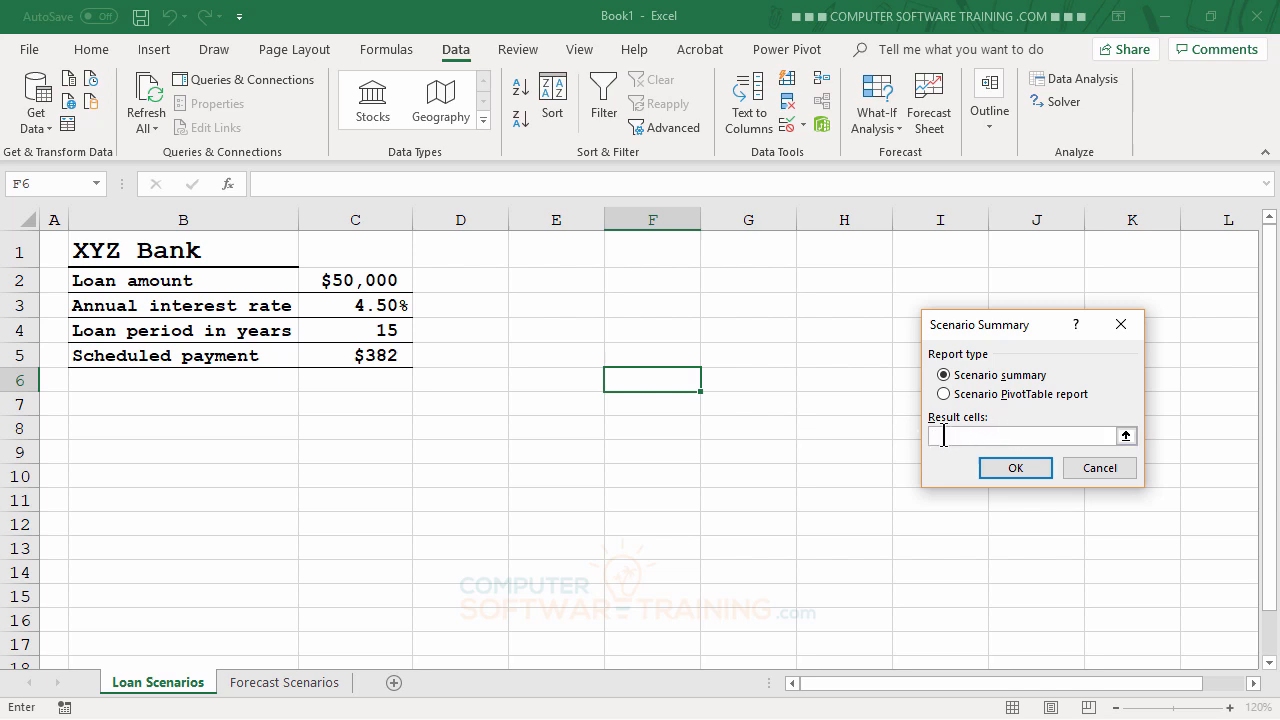
{"action": "left_click", "coordinate": [388, 356]}
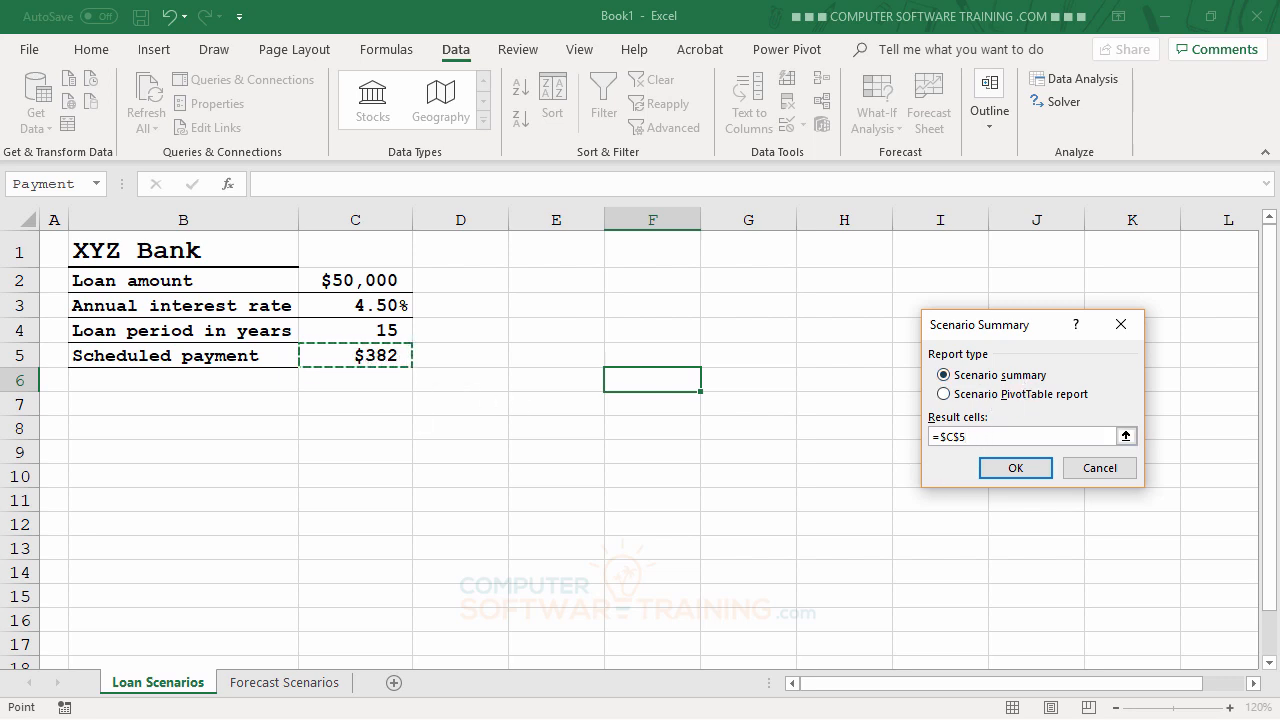
{"action": "left_click", "coordinate": [1015, 468]}
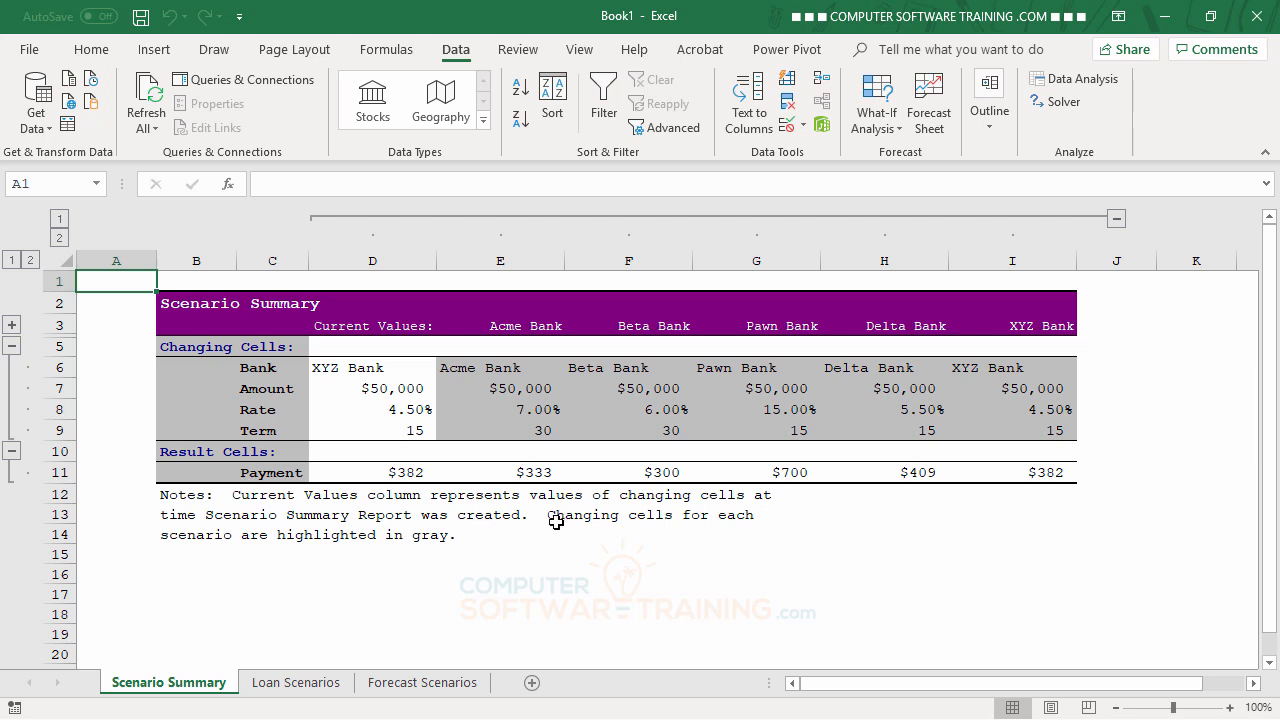
Step: Go to the Forecast Scenarios sheet and inspect cells C2–C6 and the D2 growth formula
{"action": "left_click", "coordinate": [422, 684]}
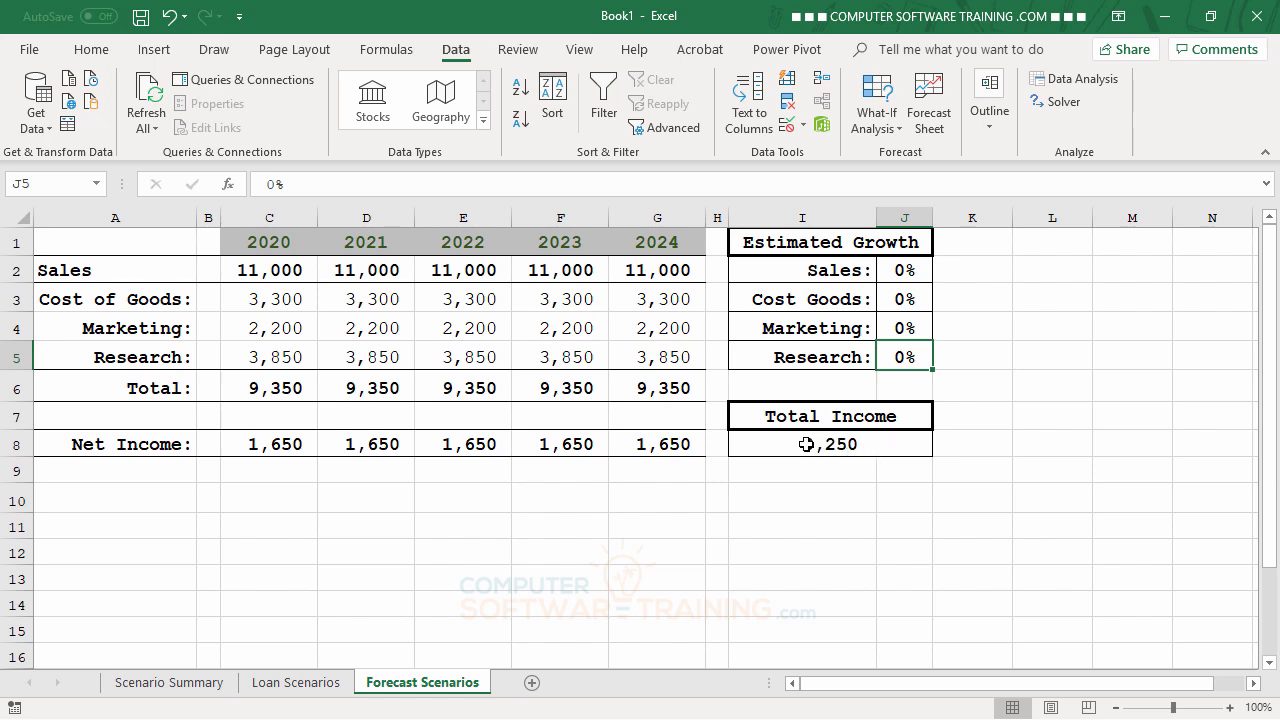
{"action": "left_click", "coordinate": [267, 270]}
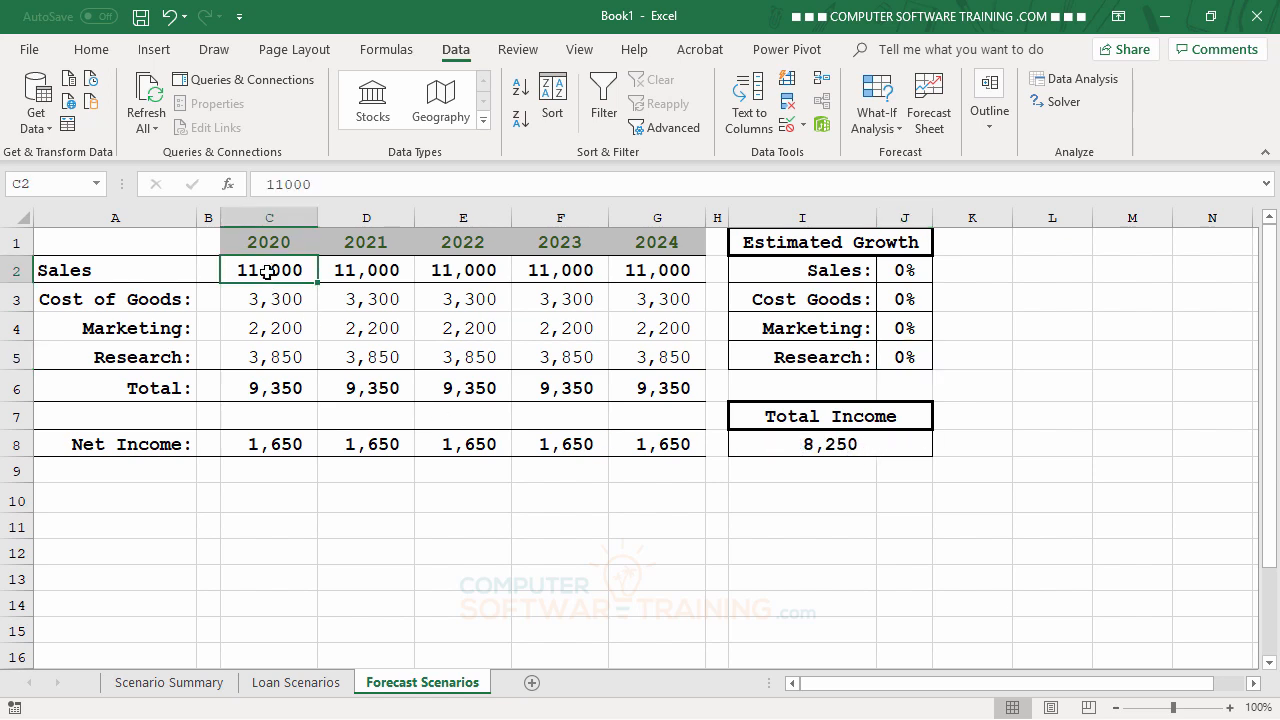
{"action": "left_click", "coordinate": [266, 296]}
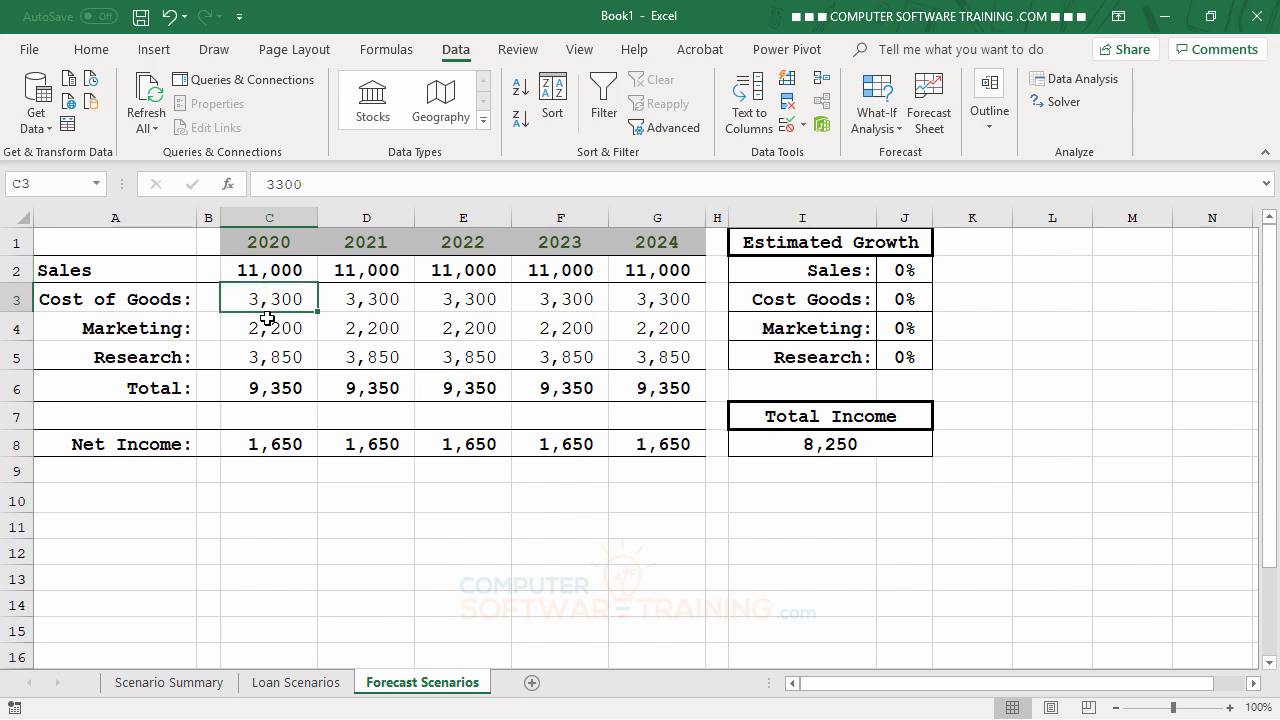
{"action": "left_click", "coordinate": [268, 326]}
{"action": "left_click", "coordinate": [275, 357]}
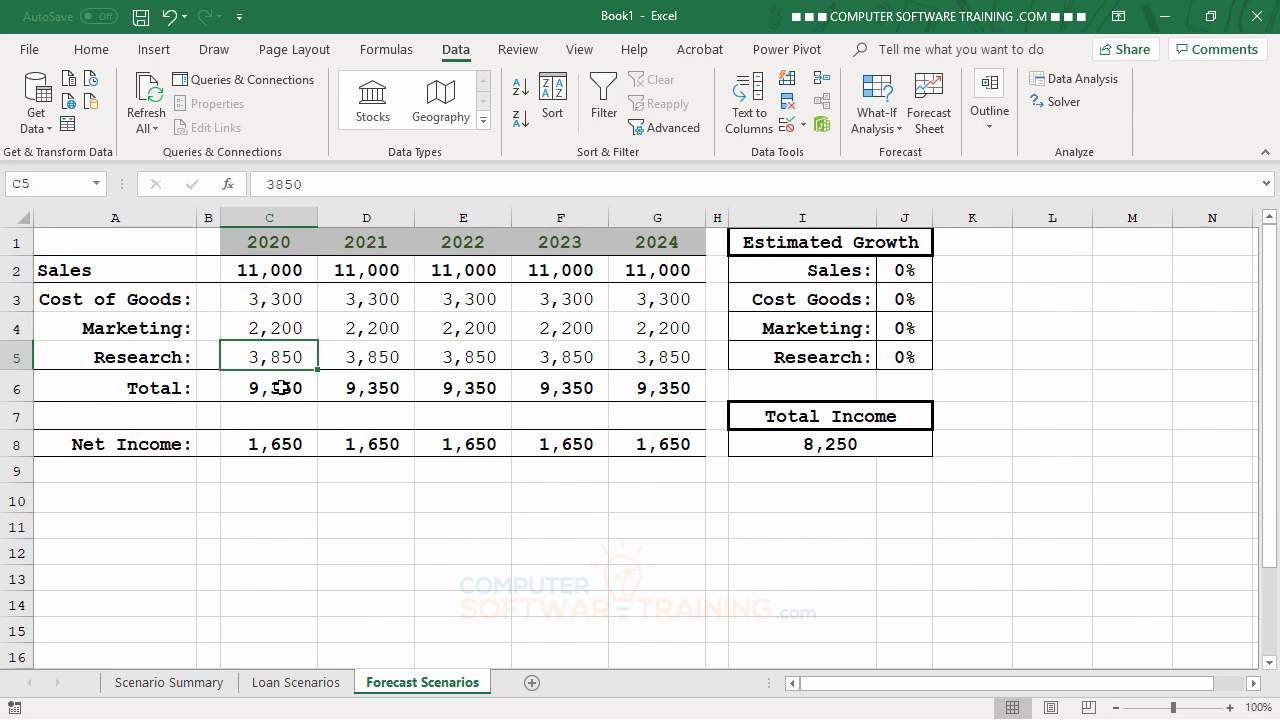
{"action": "left_click", "coordinate": [281, 386]}
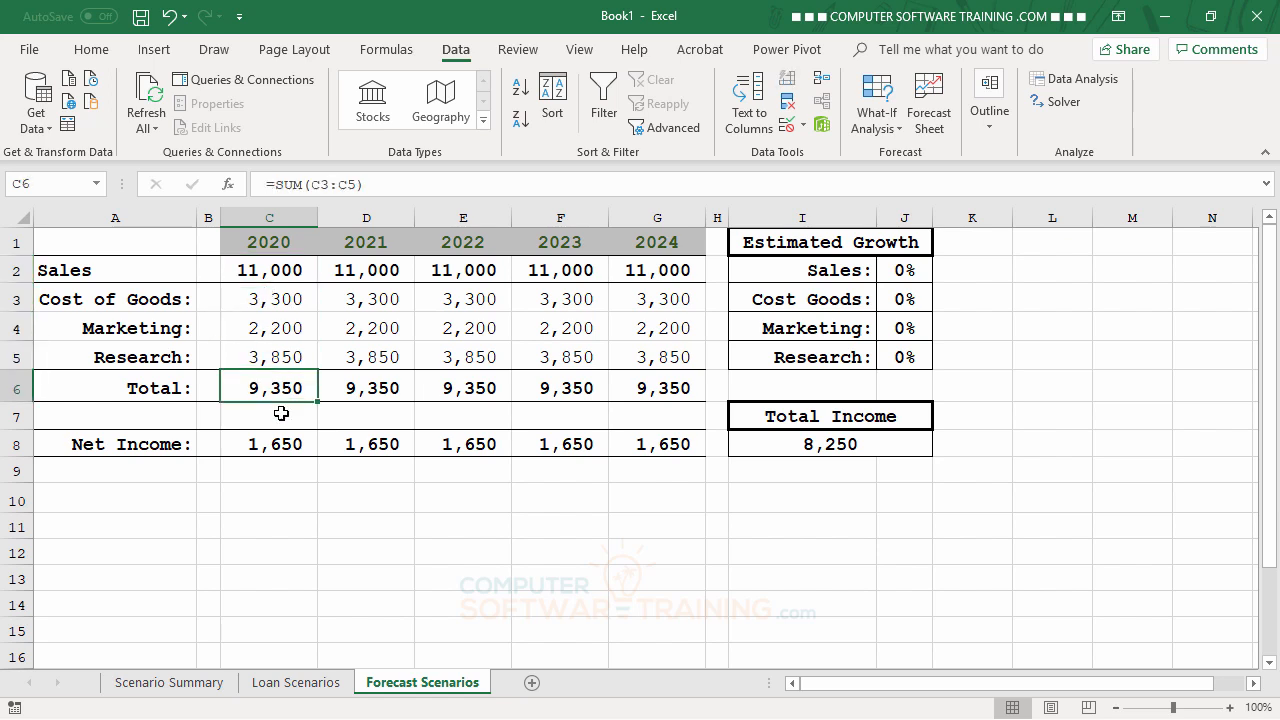
{"action": "left_click", "coordinate": [263, 299]}
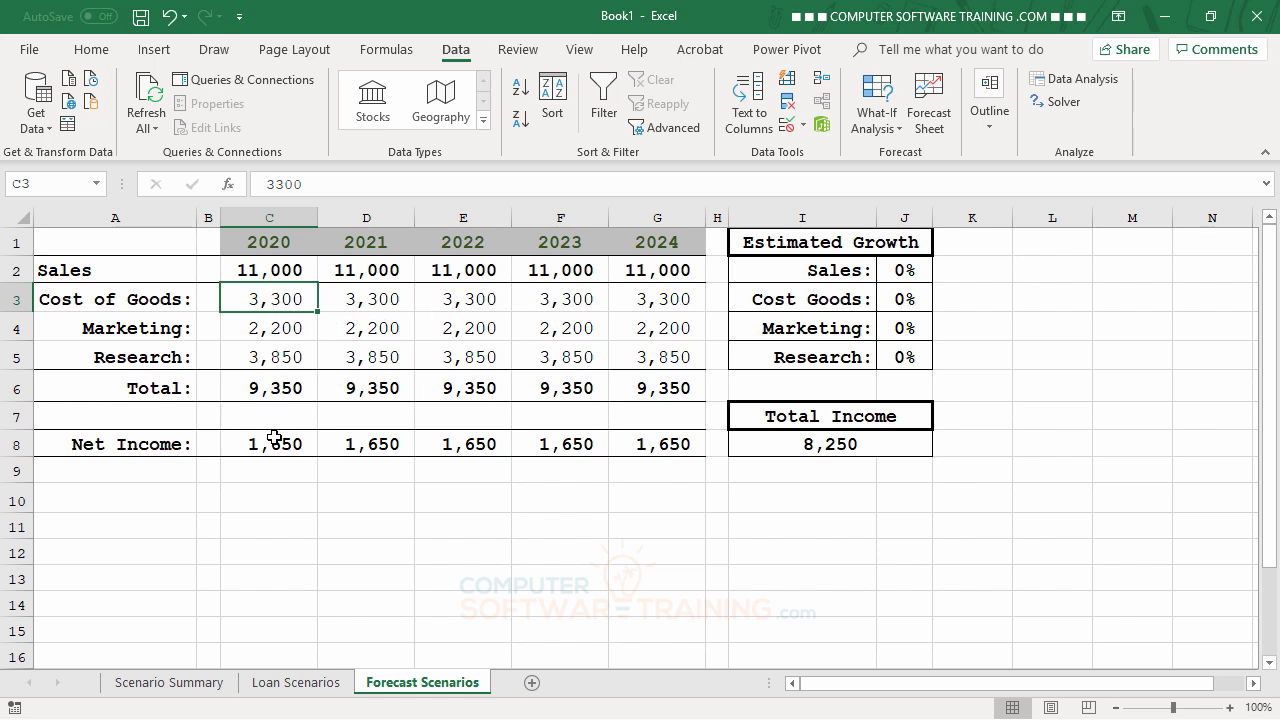
{"action": "left_click", "coordinate": [361, 272]}
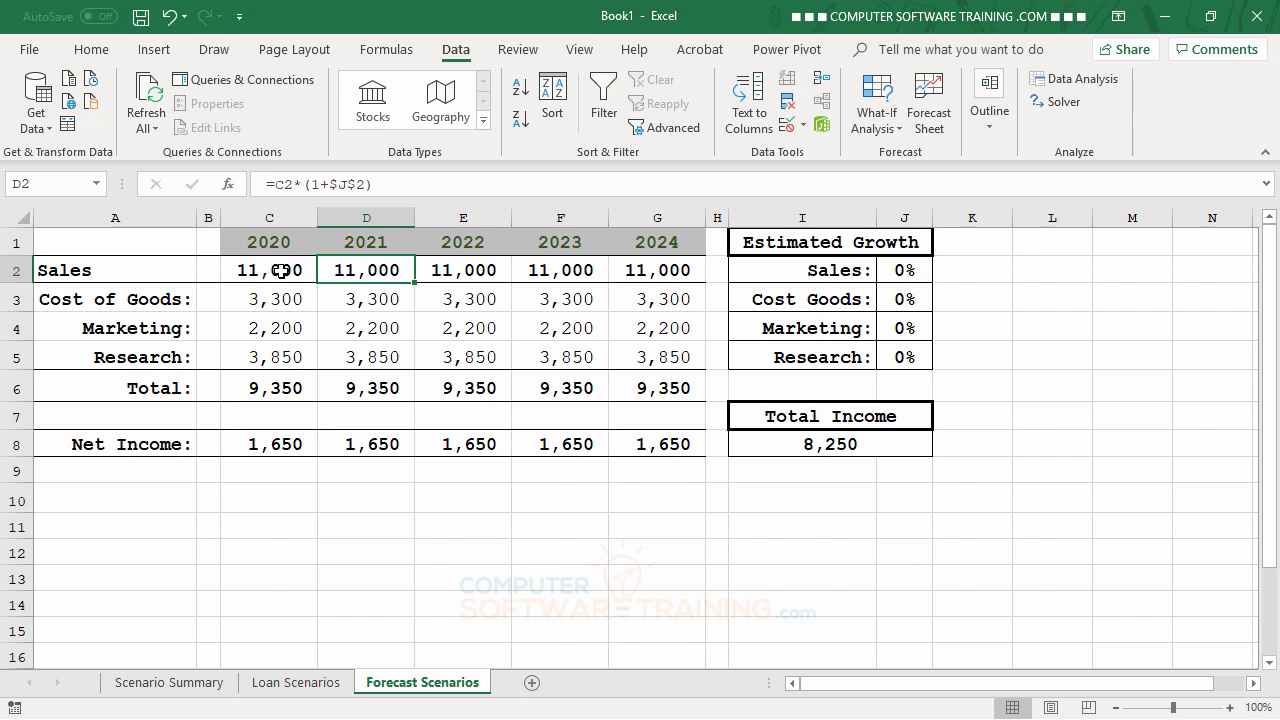
Step: Try a 5% Sales growth in J2 and a 3% Cost Goods growth in J3
{"action": "left_click", "coordinate": [903, 273]}
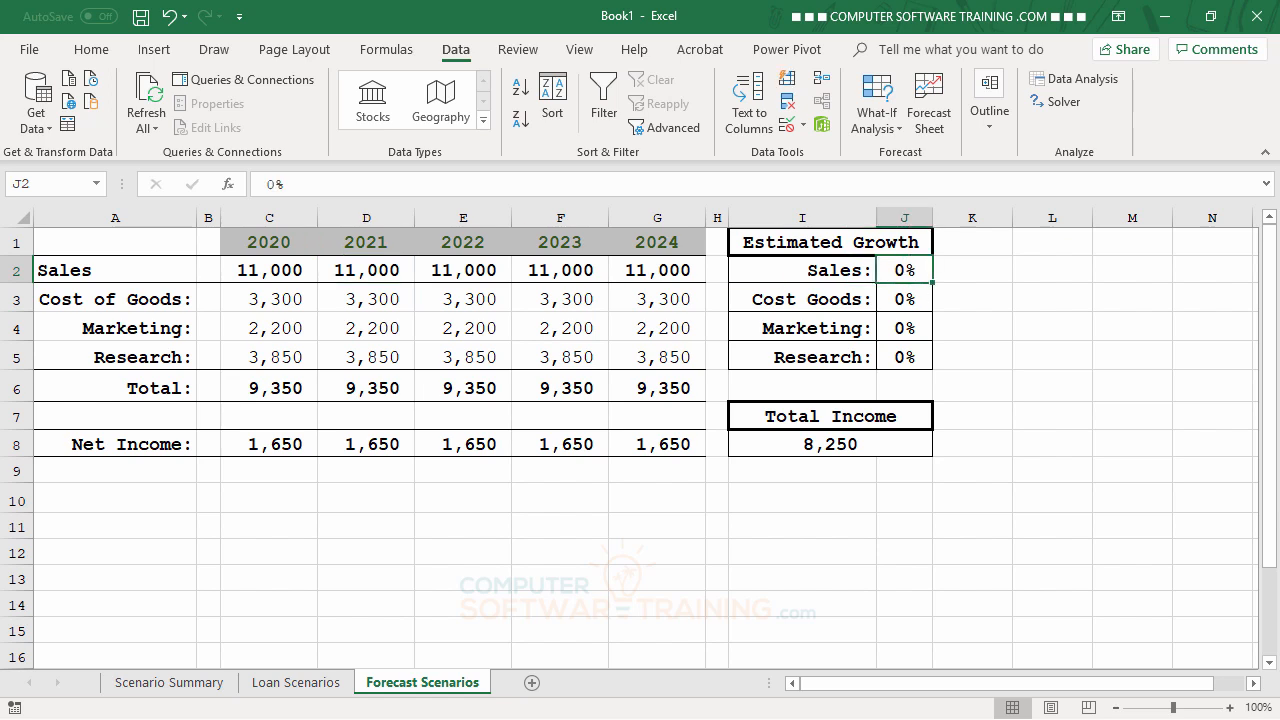
{"action": "type", "text": "5"}
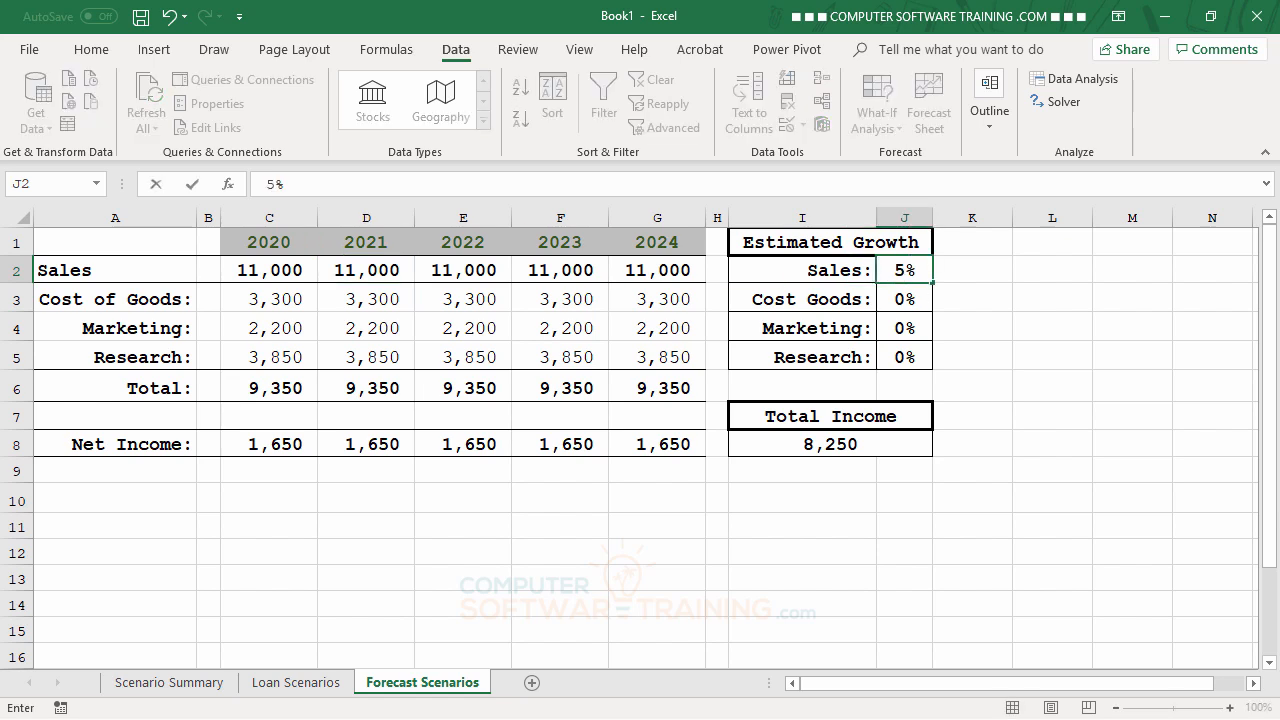
{"action": "key", "text": "Return"}
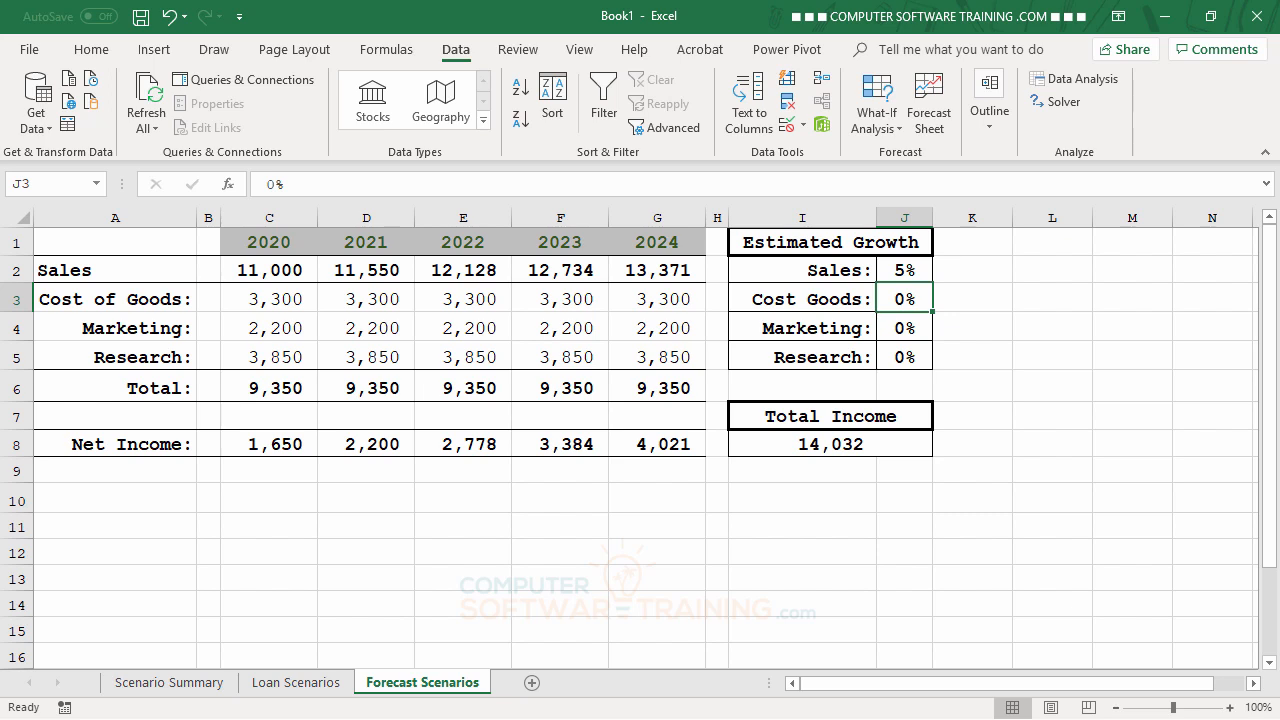
{"action": "type", "text": "3"}
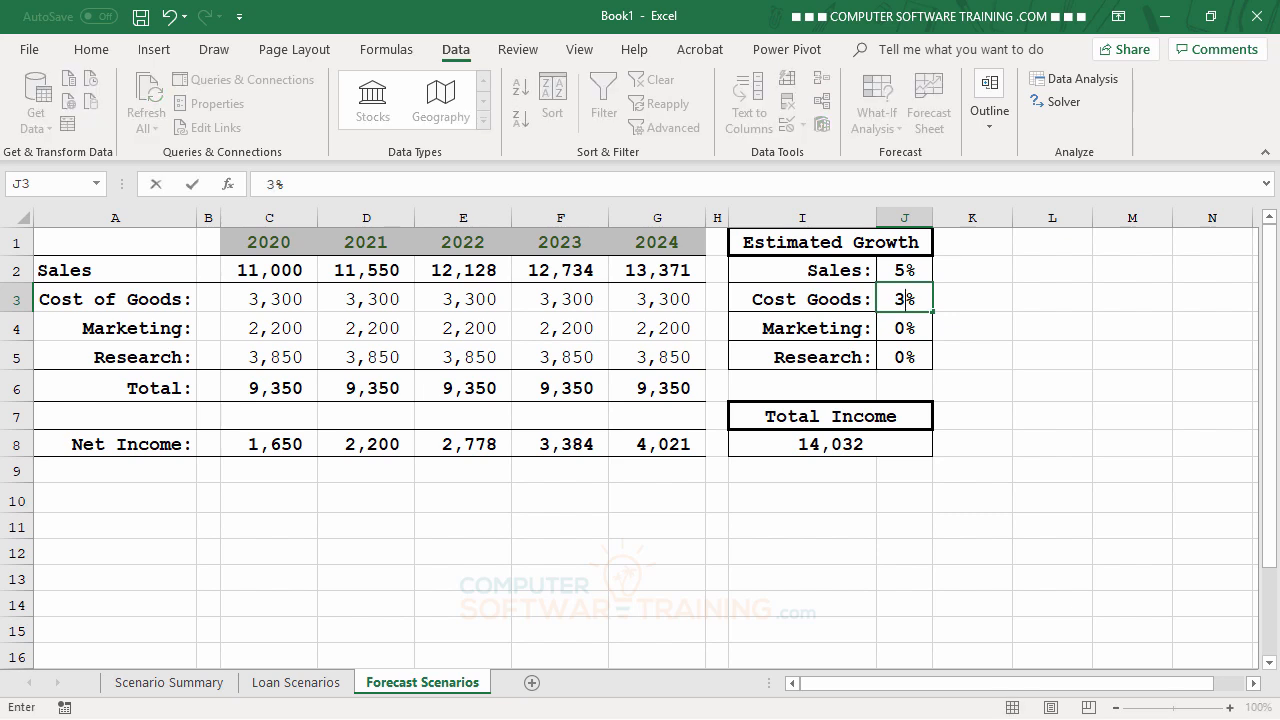
{"action": "key", "text": "Return"}
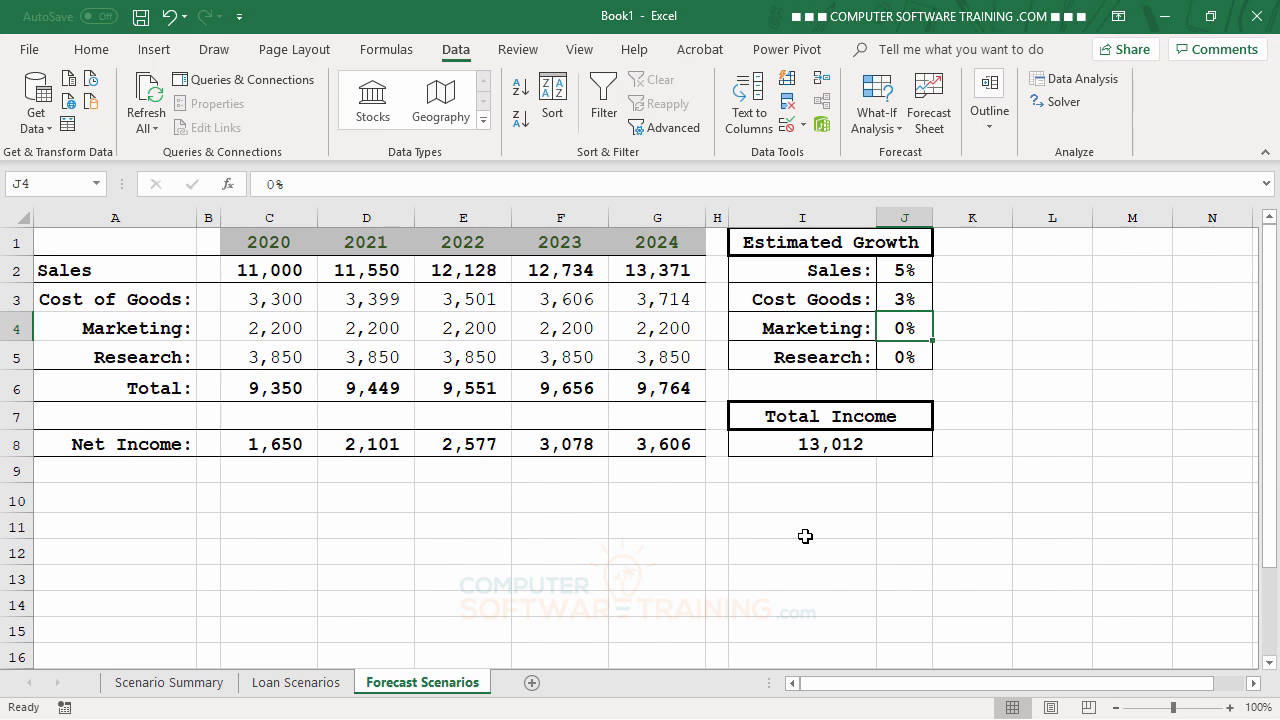
Step: Reset the Sales and Cost Goods growth rates in J2 and J3 to 0%
{"action": "left_click", "coordinate": [907, 272]}
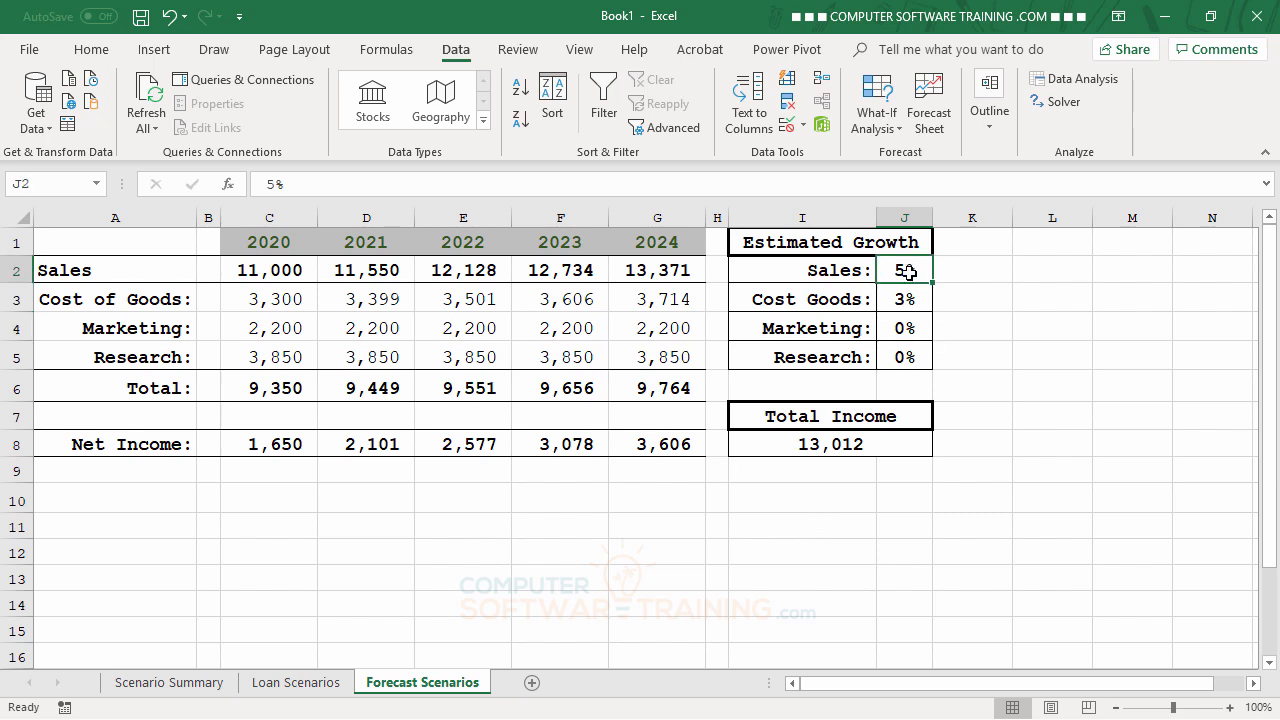
{"action": "type", "text": "0"}
{"action": "key", "text": "Return"}
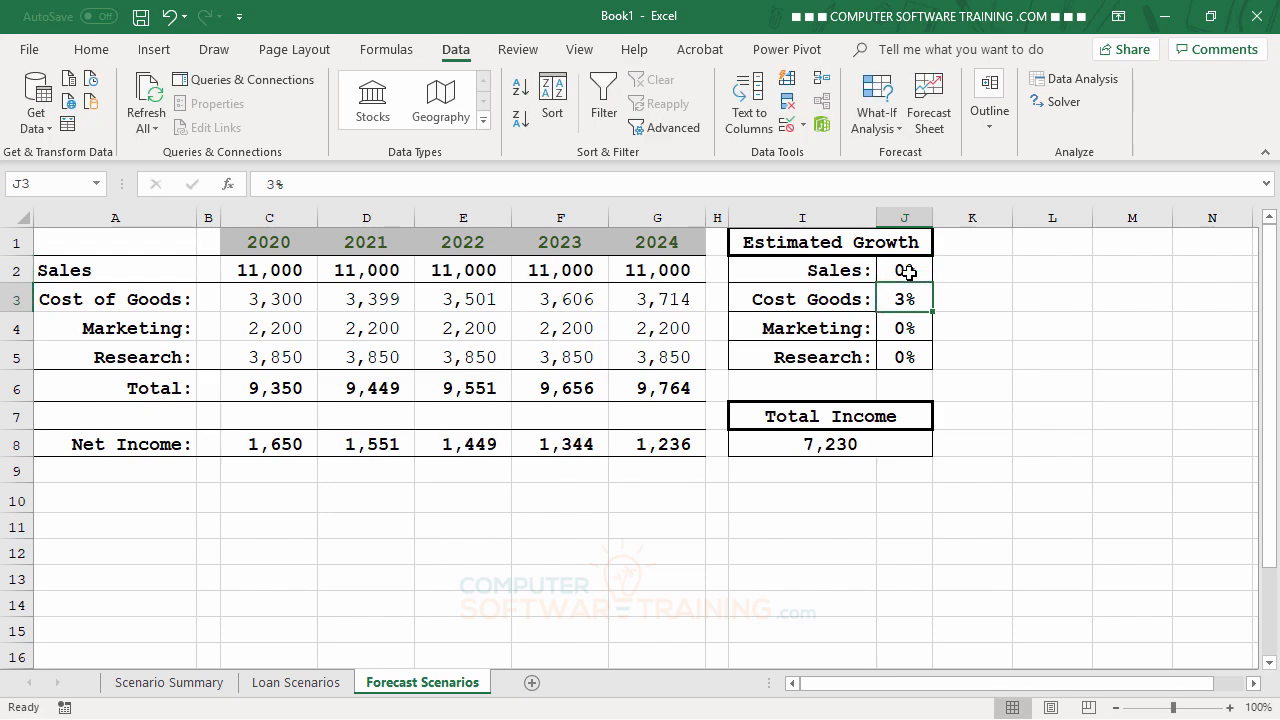
{"action": "type", "text": "0"}
{"action": "key", "text": "Return"}
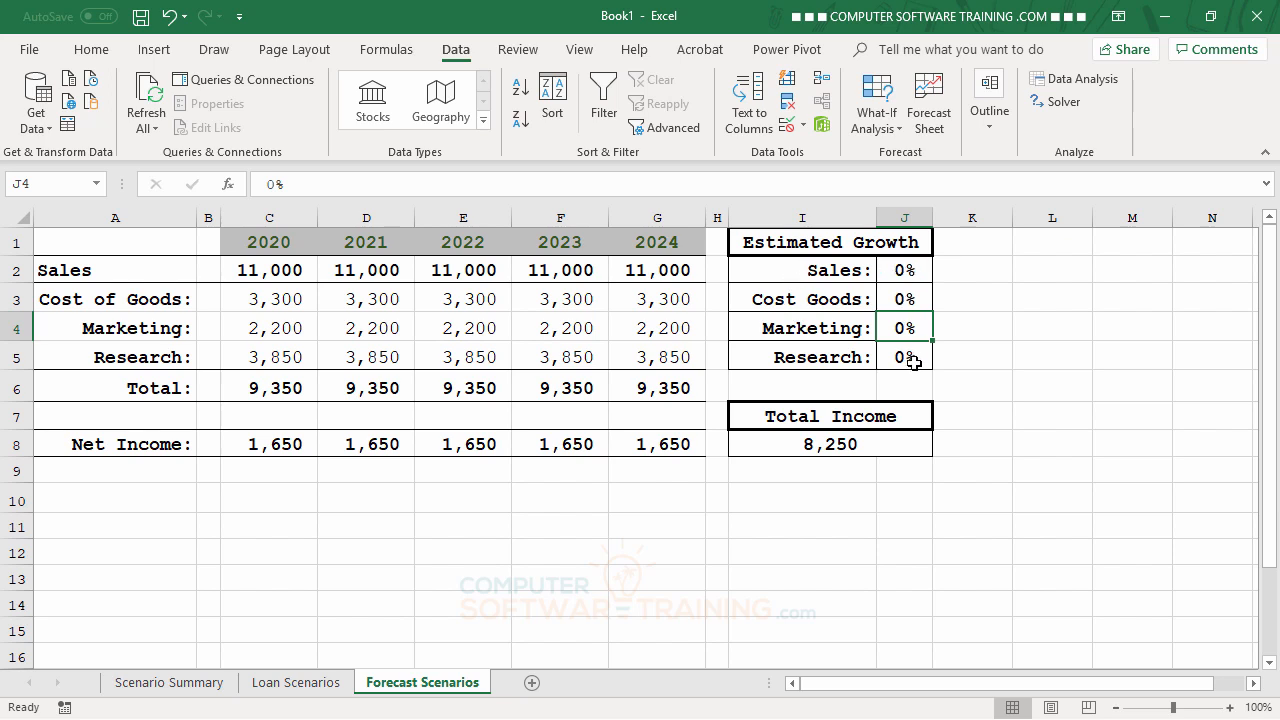
Step: Name cell J2 'Sales' and cell J3 'COG' through the Name Box
{"action": "left_click", "coordinate": [906, 270]}
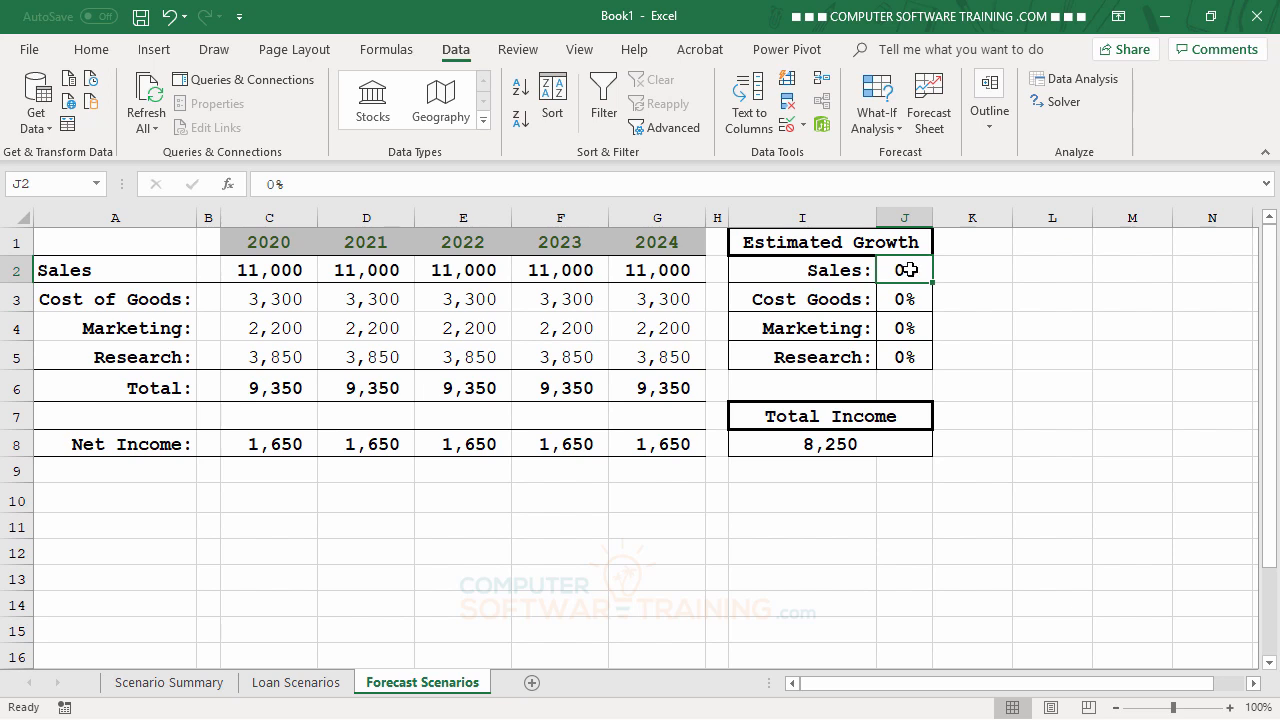
{"action": "left_click", "coordinate": [70, 184]}
{"action": "type", "text": "Sales"}
{"action": "left_click", "coordinate": [901, 298]}
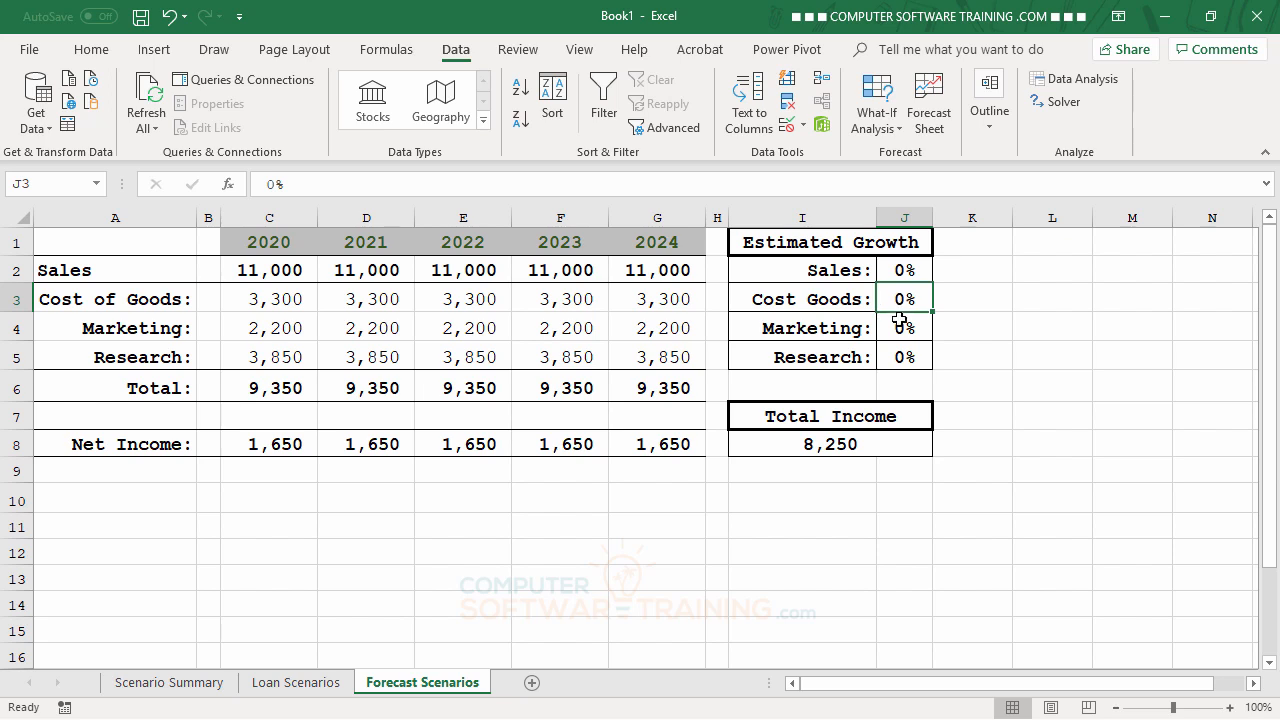
{"action": "left_click", "coordinate": [57, 179]}
{"action": "type", "text": "COG"}
Step: Name cell J4 'Market' and cell J5 'Research', discarding a stray entry typed into J4
{"action": "left_click", "coordinate": [904, 329]}
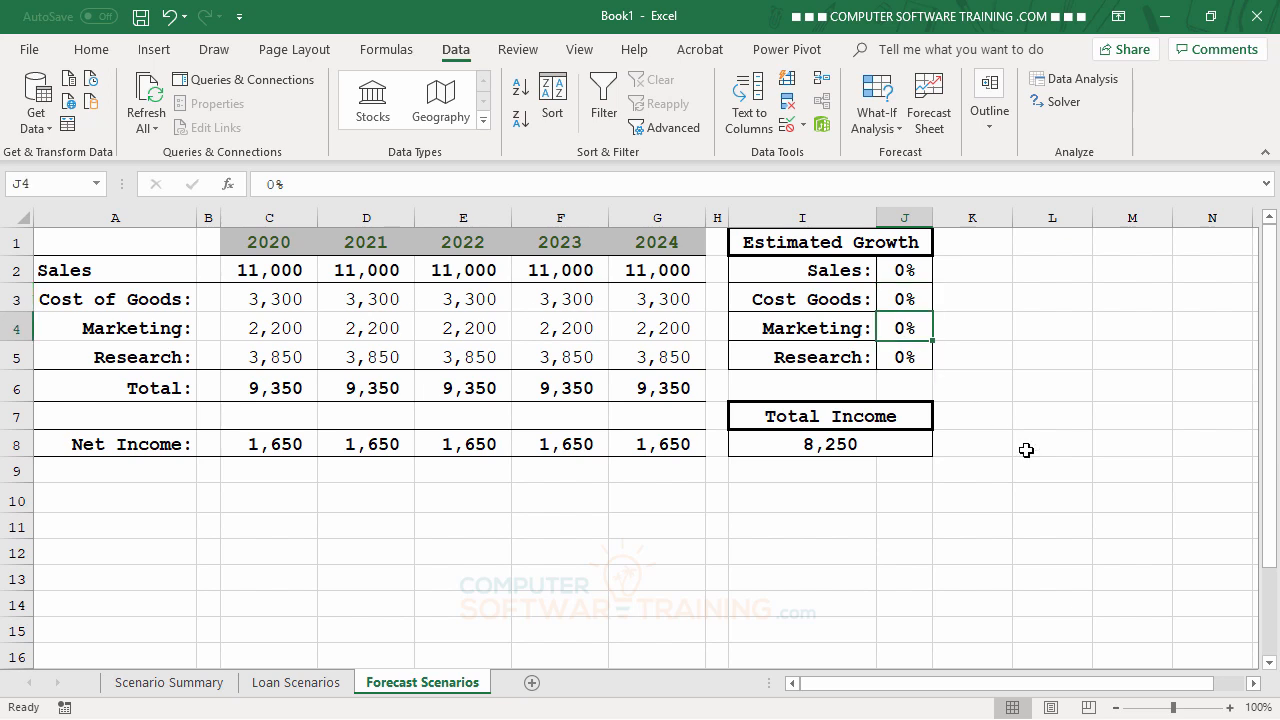
{"action": "type", "text": "Market"}
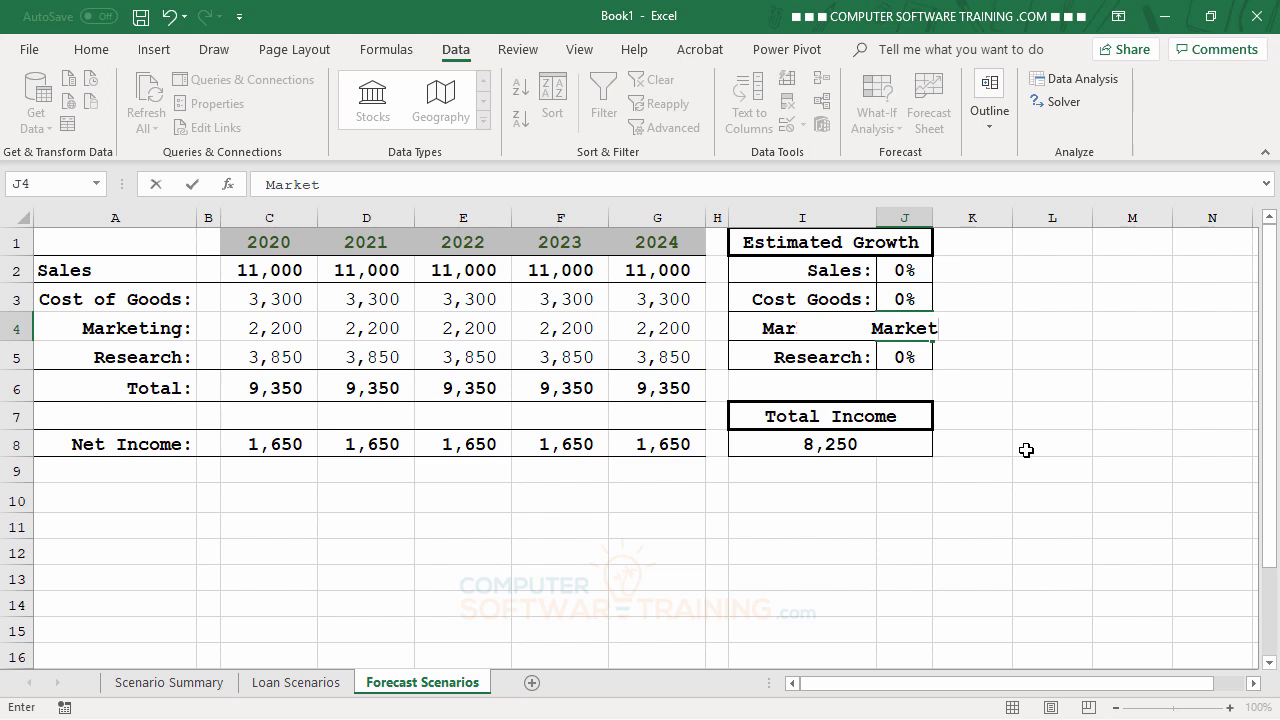
{"action": "key", "text": "Escape"}
{"action": "left_click", "coordinate": [66, 181]}
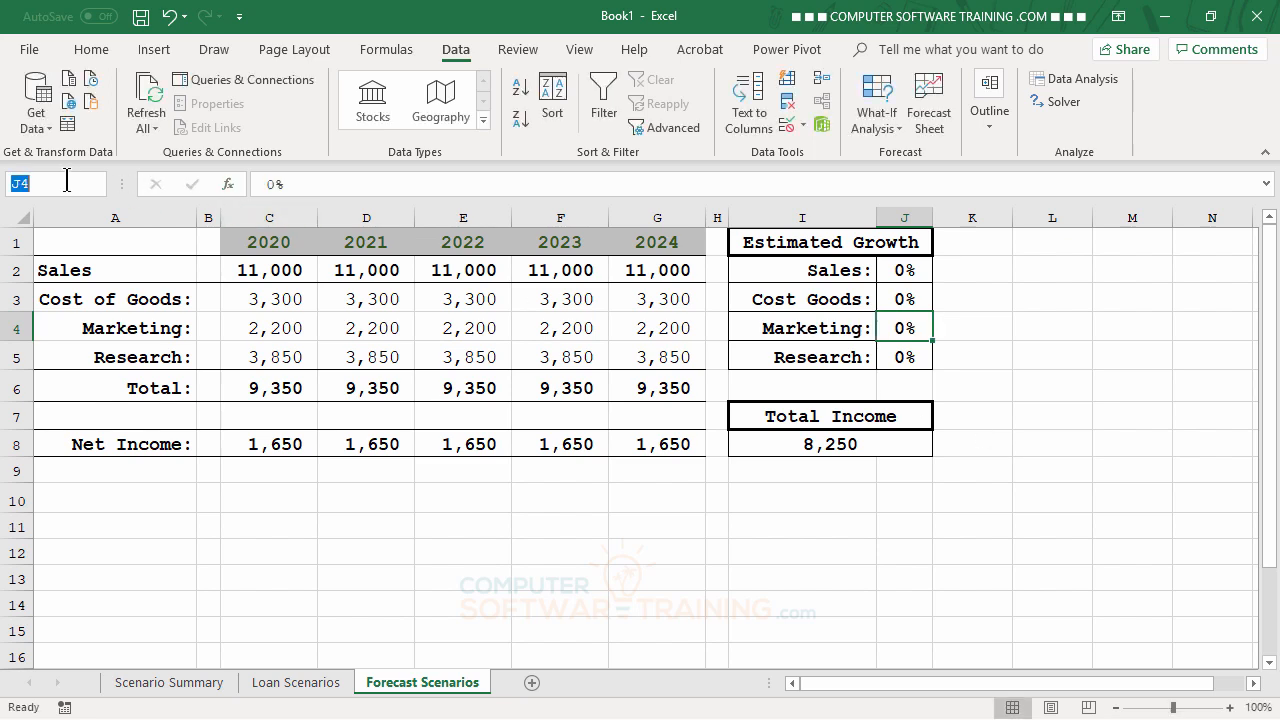
{"action": "type", "text": "Market"}
{"action": "left_click", "coordinate": [904, 362]}
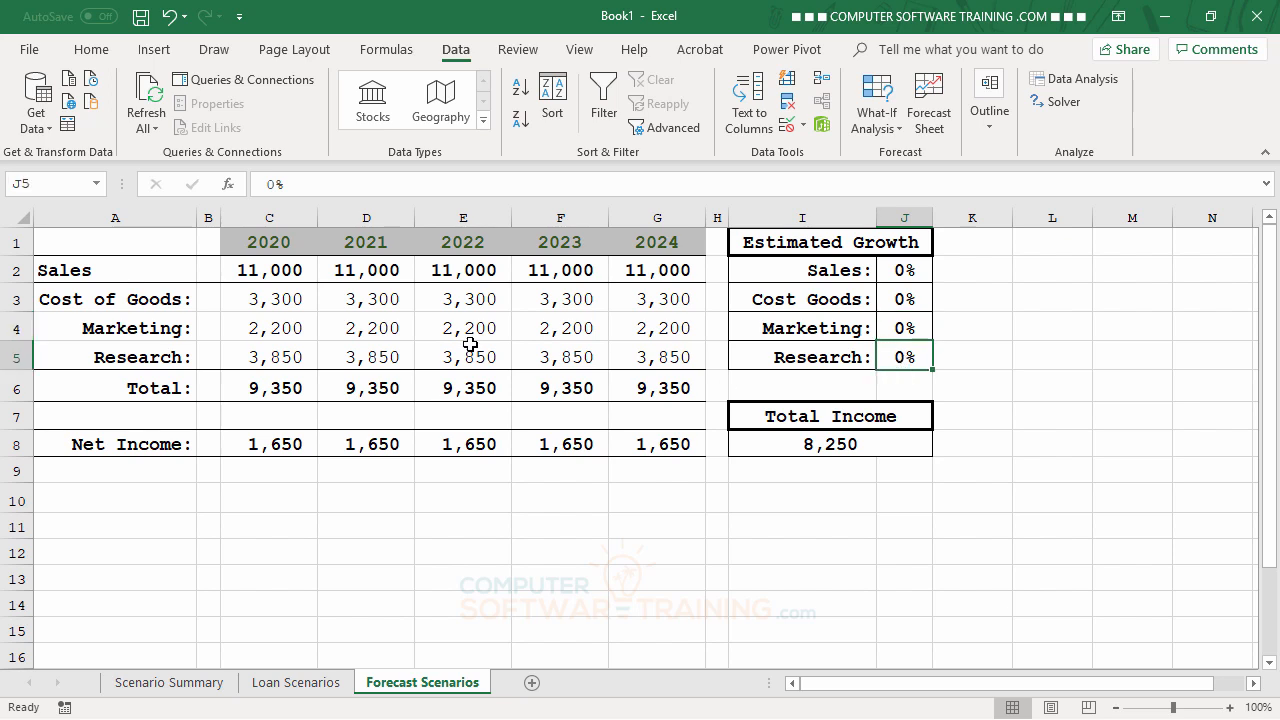
{"action": "left_click", "coordinate": [71, 188]}
{"action": "type", "text": "Research"}
{"action": "key", "text": "Return"}
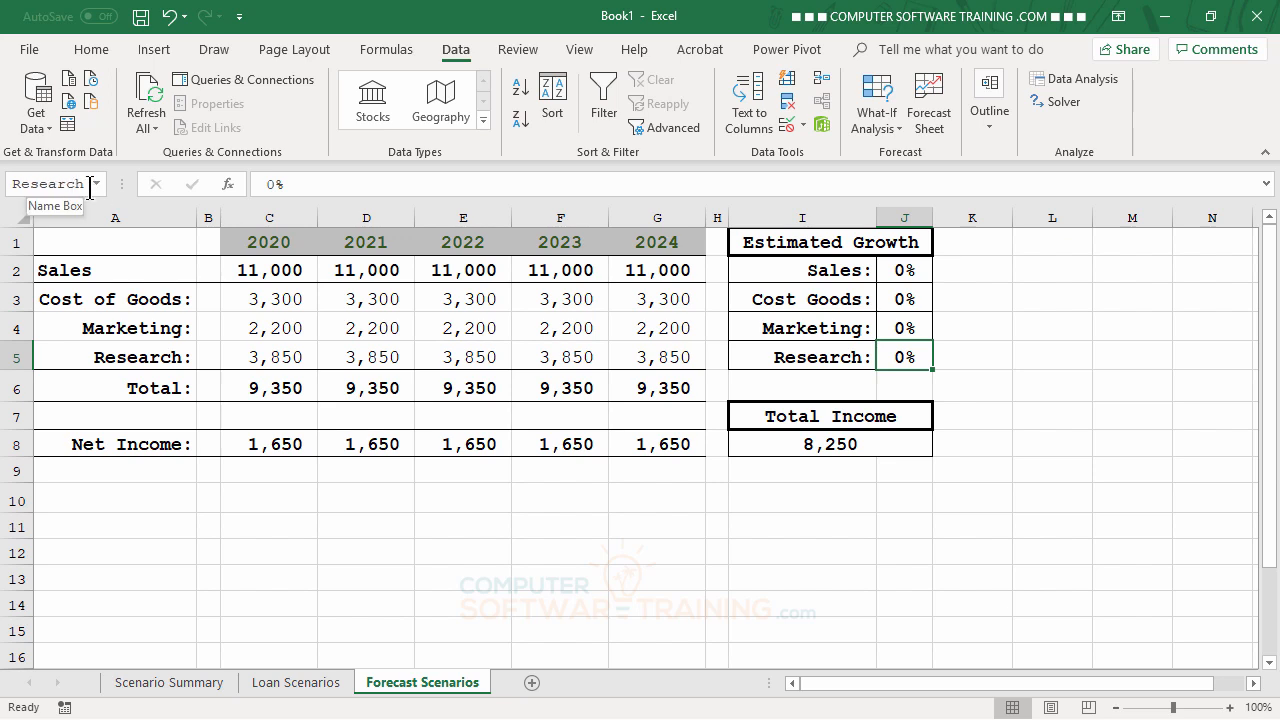
Step: Name cell I8 'Total' after the name 'Total Income' is rejected as invalid
{"action": "left_click", "coordinate": [846, 442]}
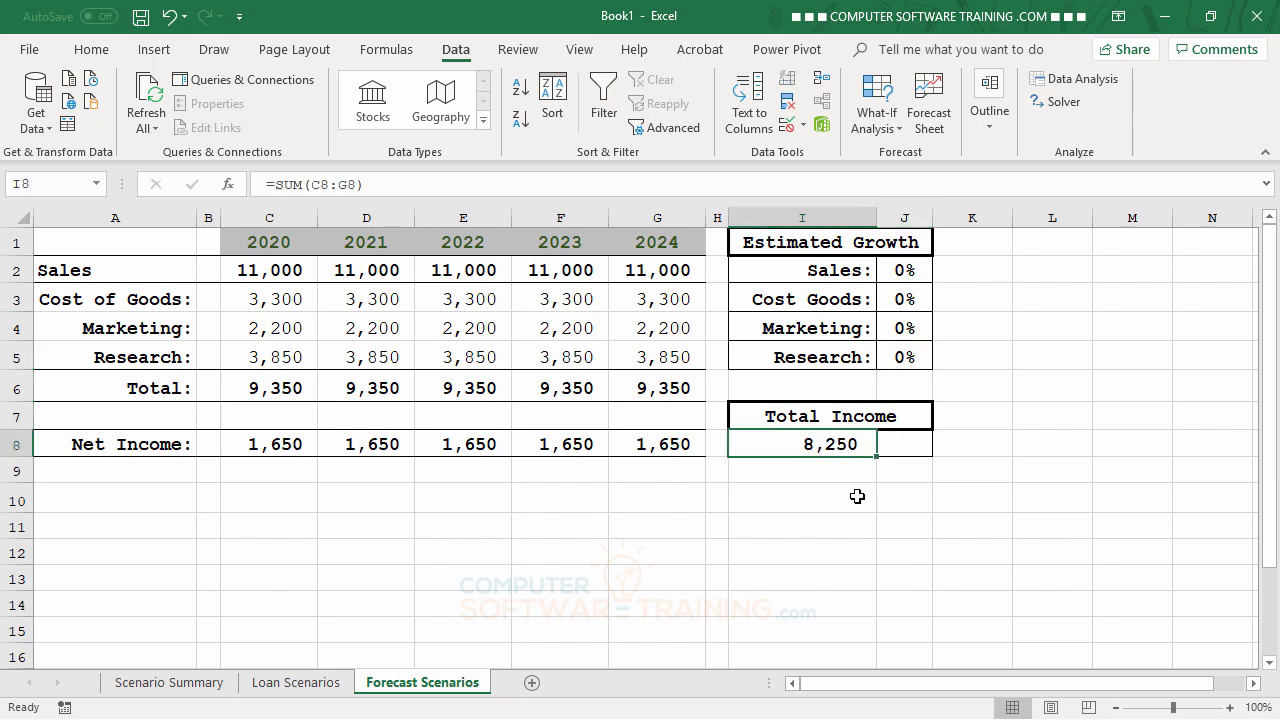
{"action": "left_click", "coordinate": [70, 185]}
{"action": "type", "text": "T"}
{"action": "type", "text": "tal"}
{"action": "type", "text": " In"}
{"action": "type", "text": "come"}
{"action": "key", "text": "Return"}
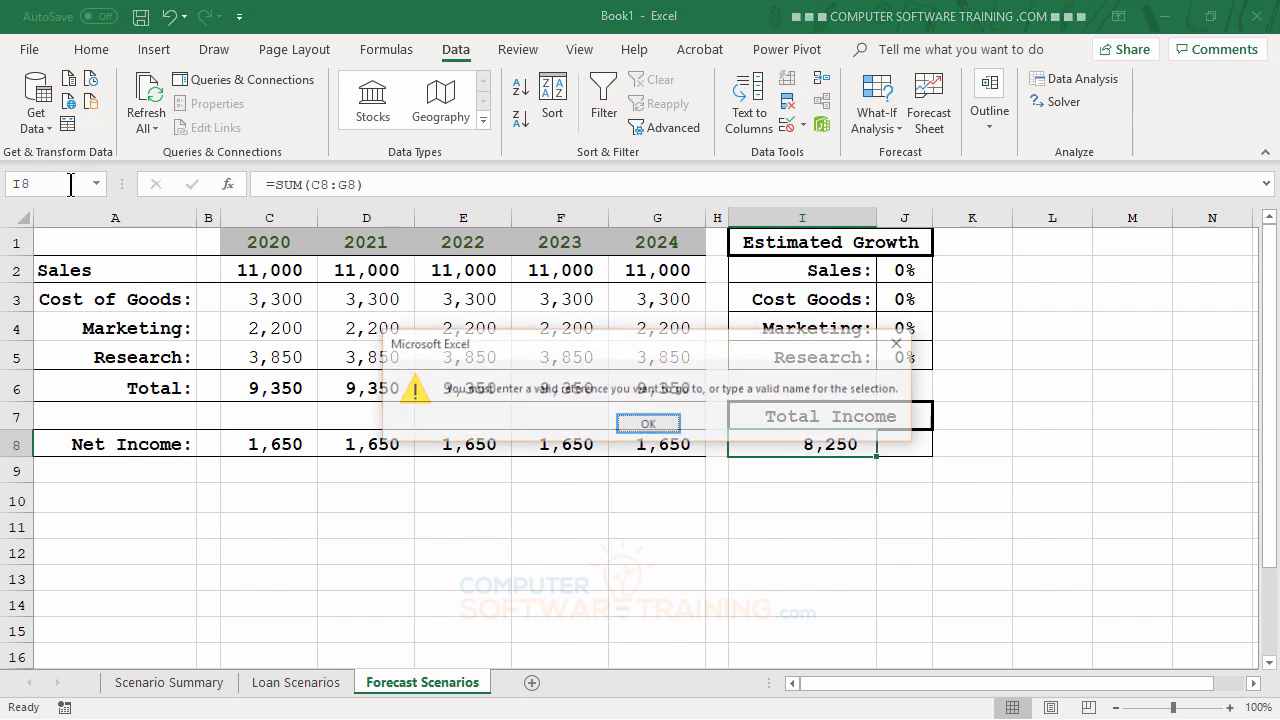
{"action": "key", "text": "Return"}
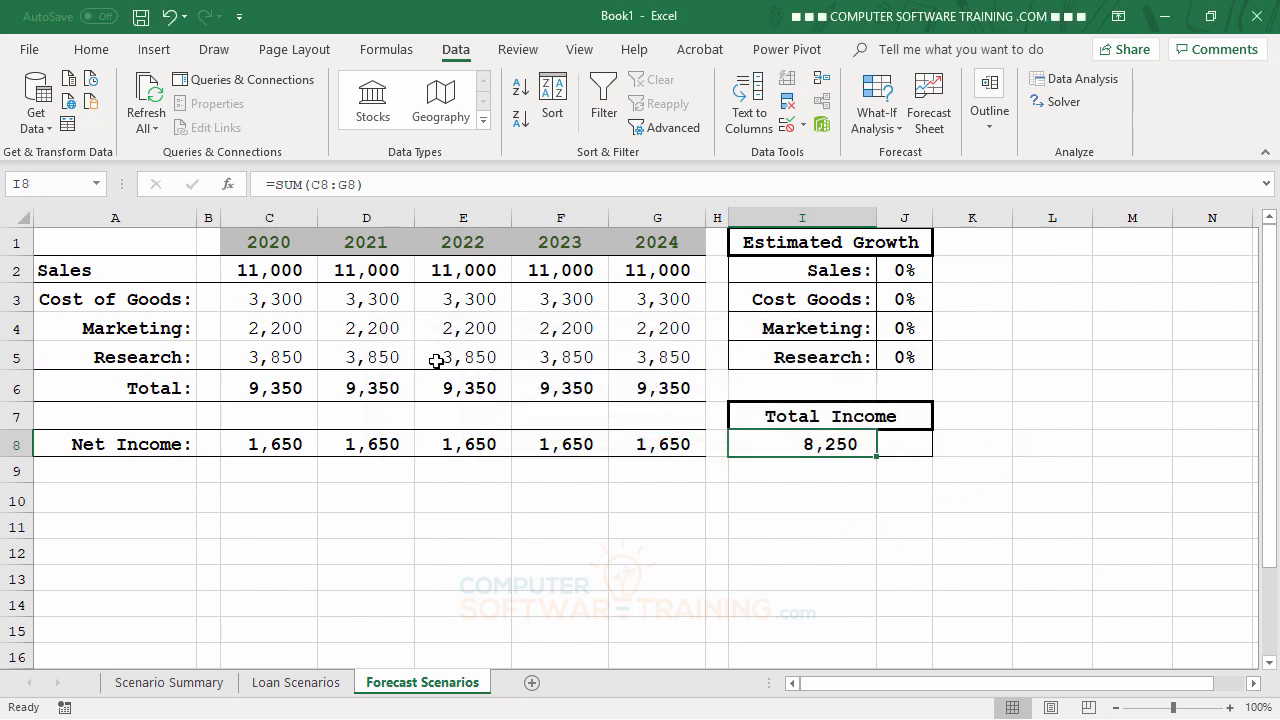
{"action": "left_click", "coordinate": [44, 186]}
{"action": "type", "text": "Total"}
{"action": "key", "text": "Return"}
Step: Select empty cell L6 and show the Data tab's What-If Analysis options
{"action": "left_click", "coordinate": [1073, 397]}
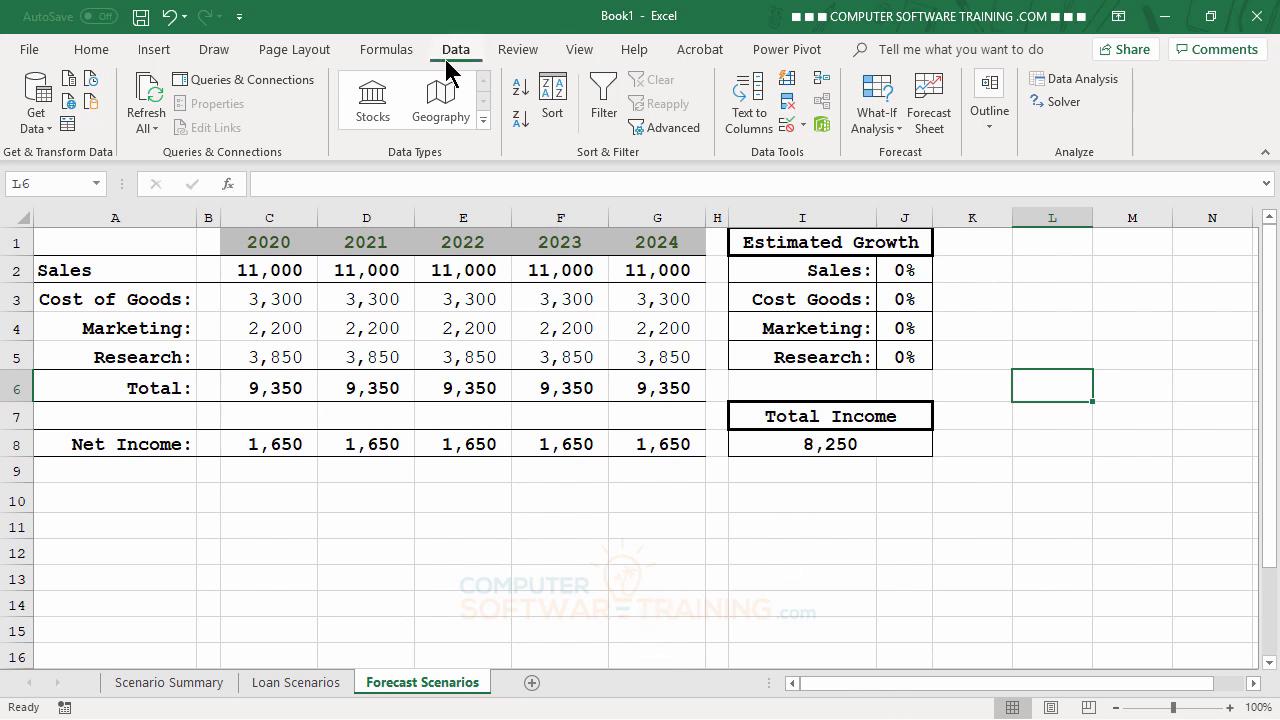
{"action": "left_click", "coordinate": [884, 124]}
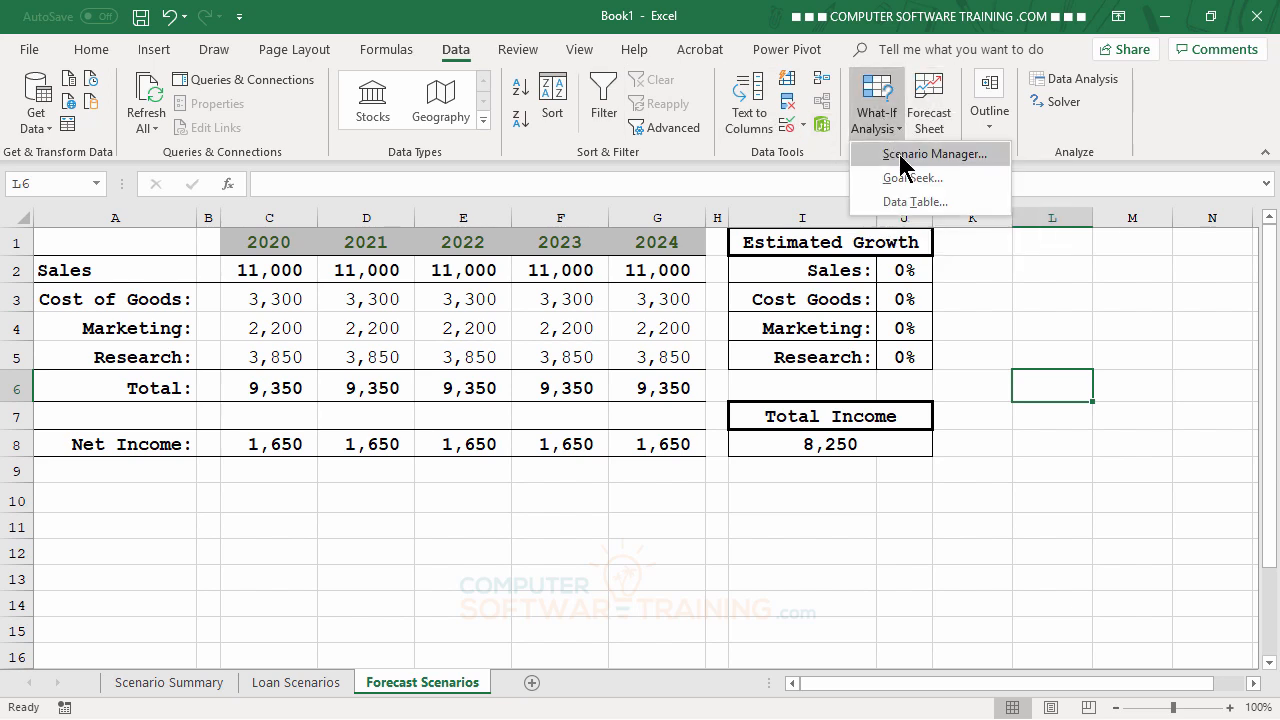
Step: Add a scenario named Maggie with changing cells J2, J3, J4 and J5
{"action": "left_click", "coordinate": [910, 156]}
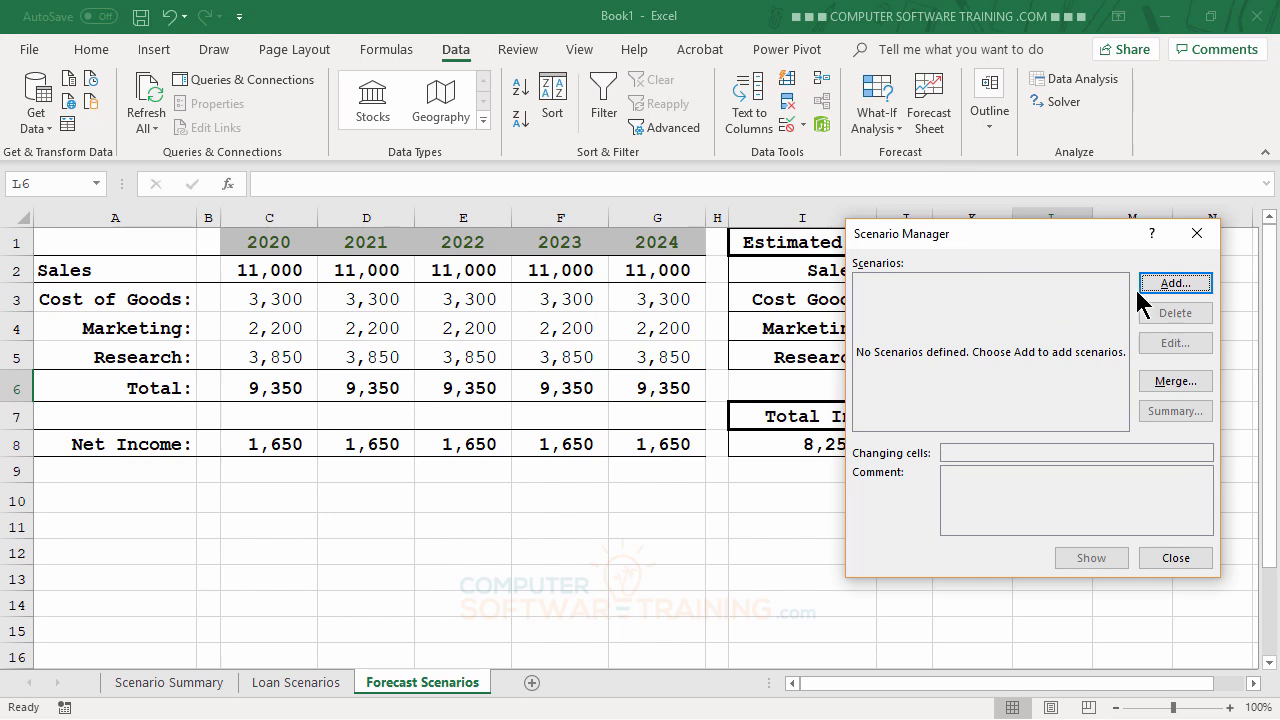
{"action": "left_click", "coordinate": [1174, 284]}
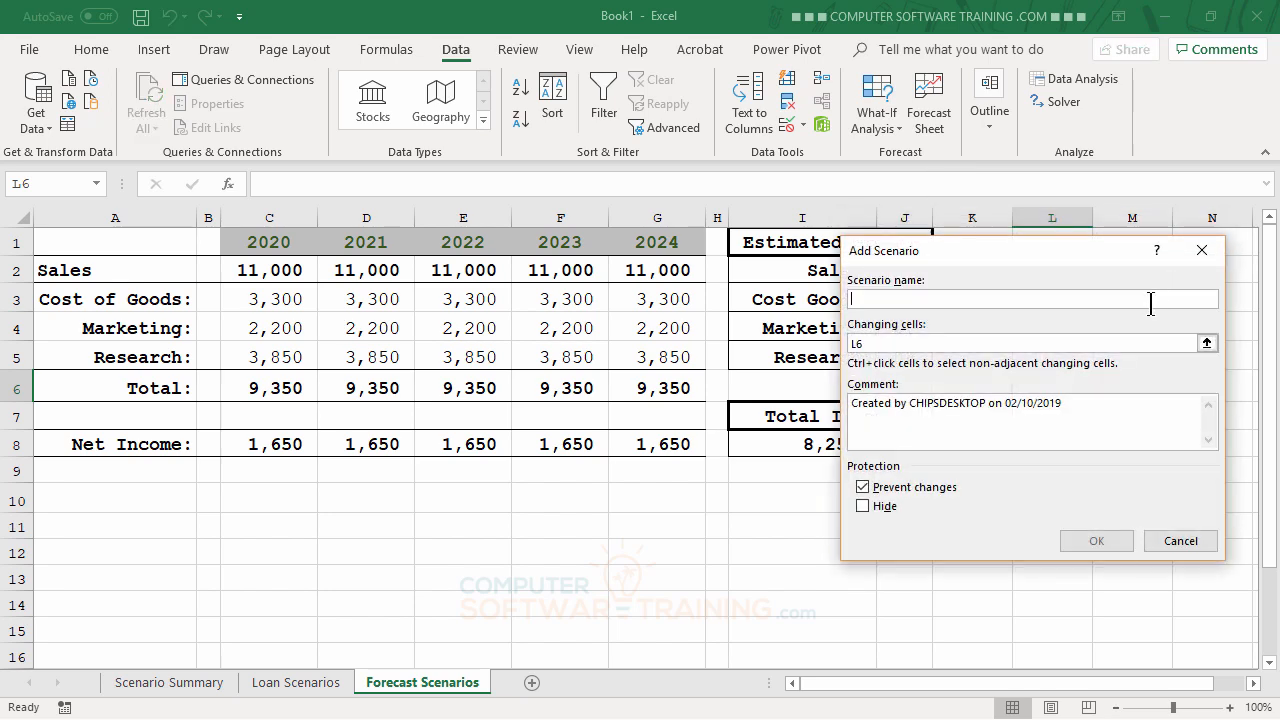
{"action": "type", "text": "Maggie"}
{"action": "key", "text": "Tab"}
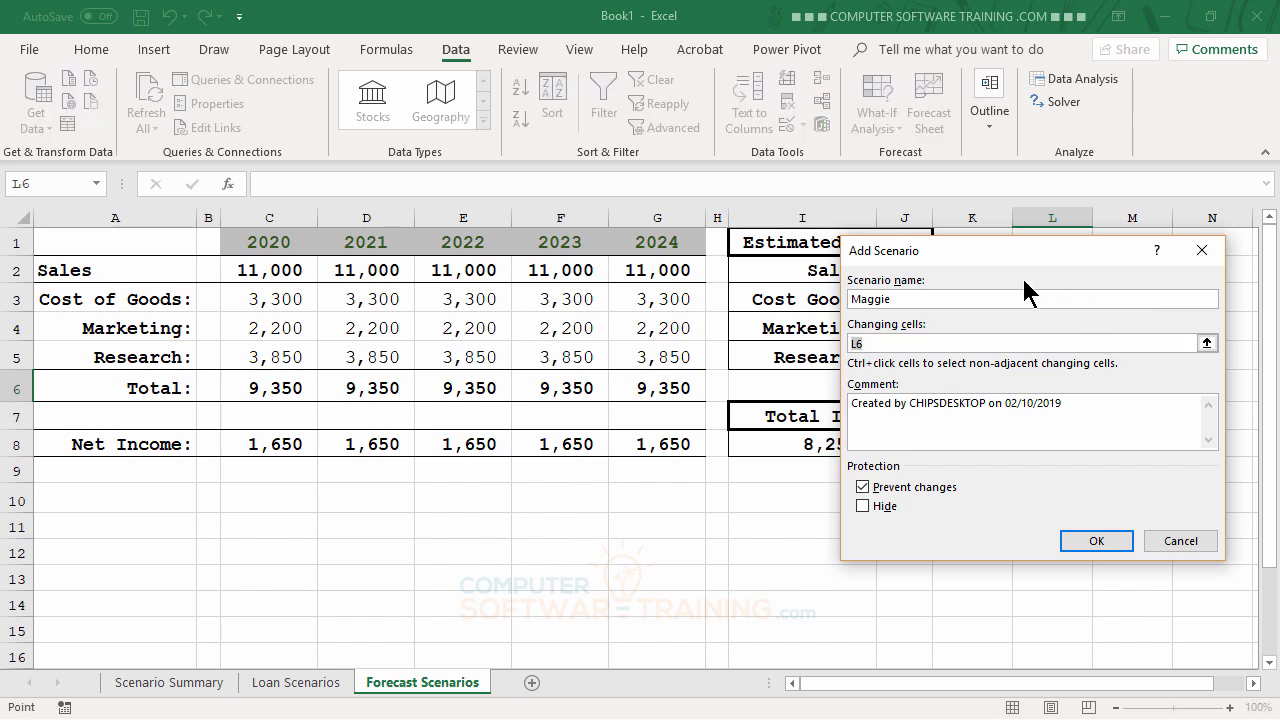
{"action": "left_click_drag", "start_coordinate": [1028, 256], "coordinate": [414, 337]}
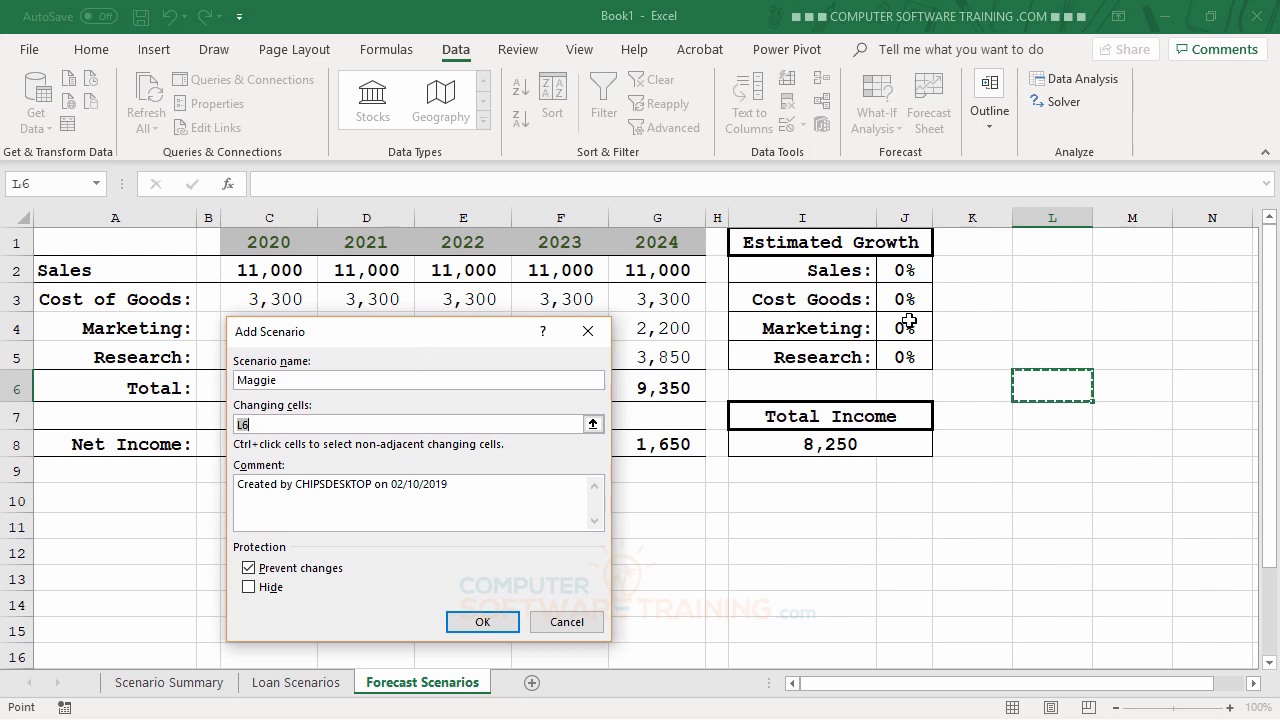
{"action": "left_click", "coordinate": [899, 270]}
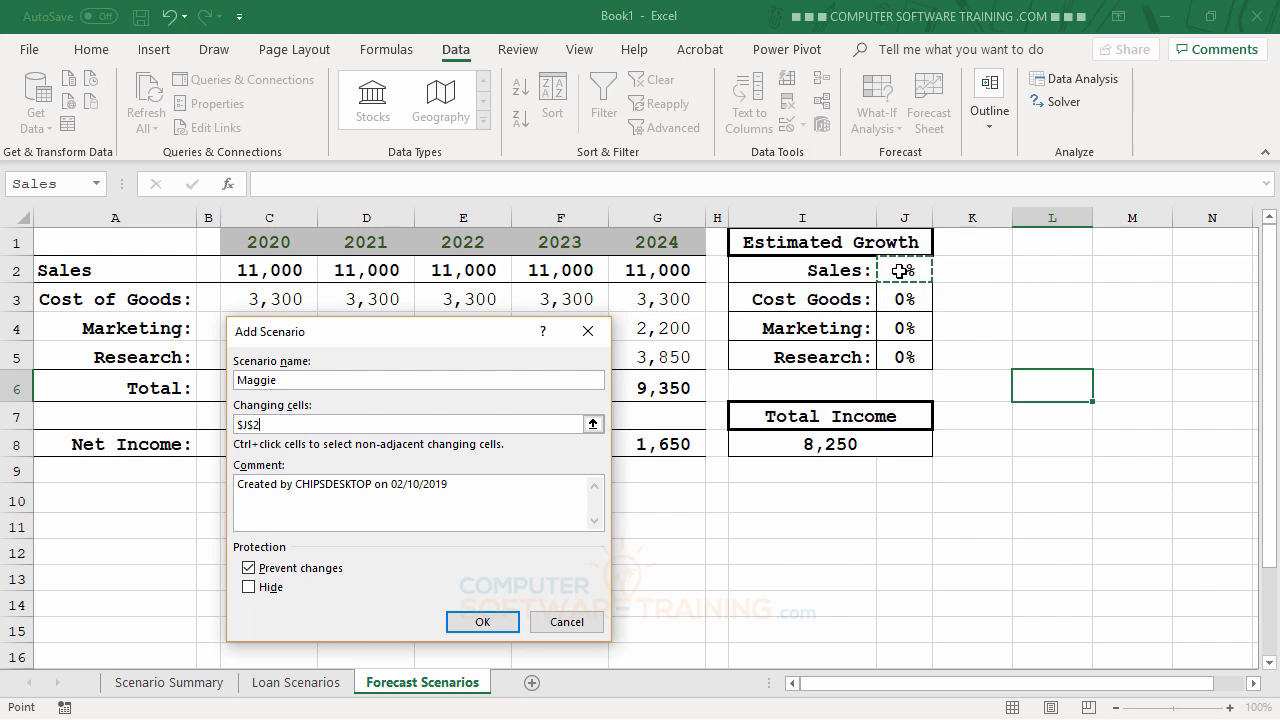
{"action": "left_click", "coordinate": [910, 298], "text": "ctrl"}
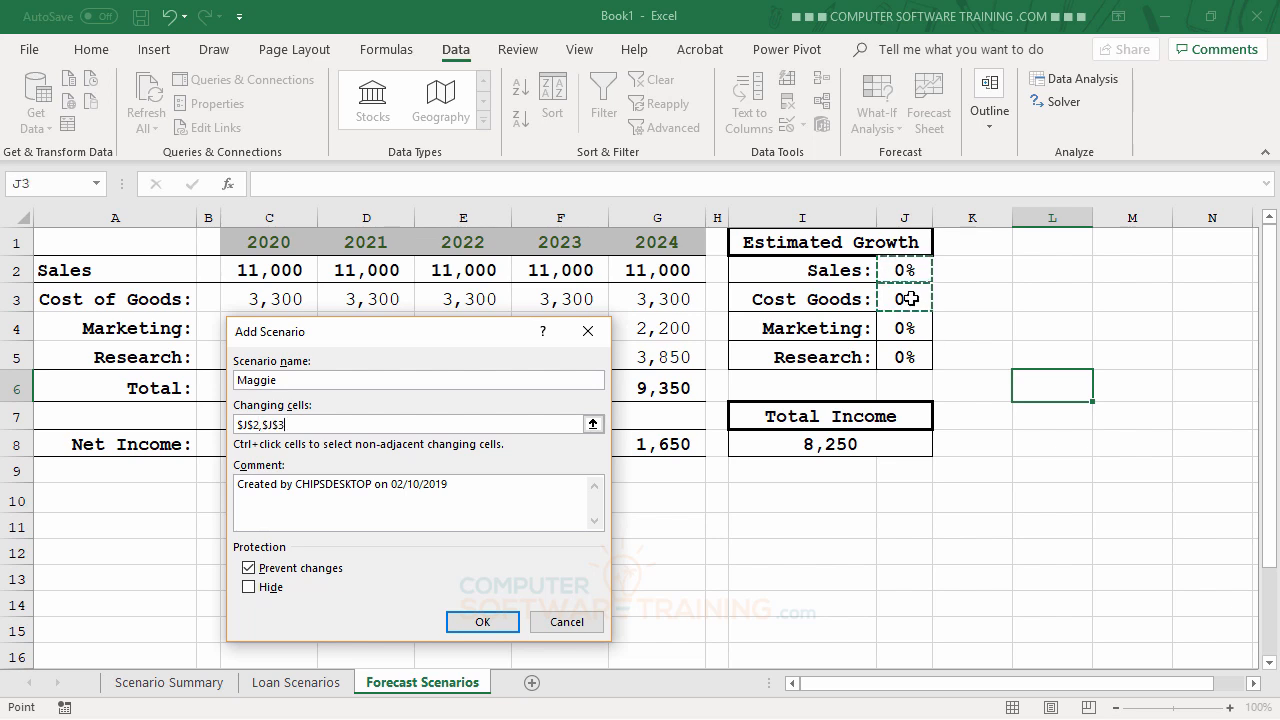
{"action": "left_click", "coordinate": [907, 328], "text": "ctrl"}
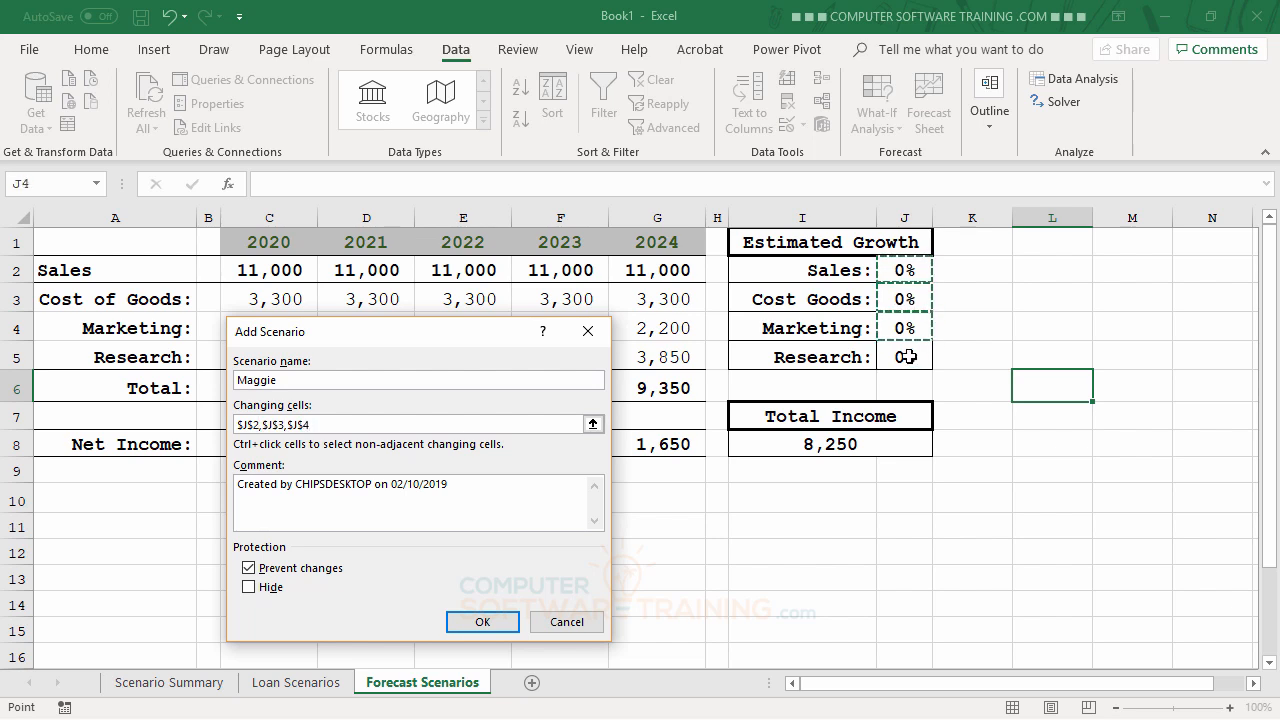
{"action": "left_click", "coordinate": [907, 356], "text": "ctrl"}
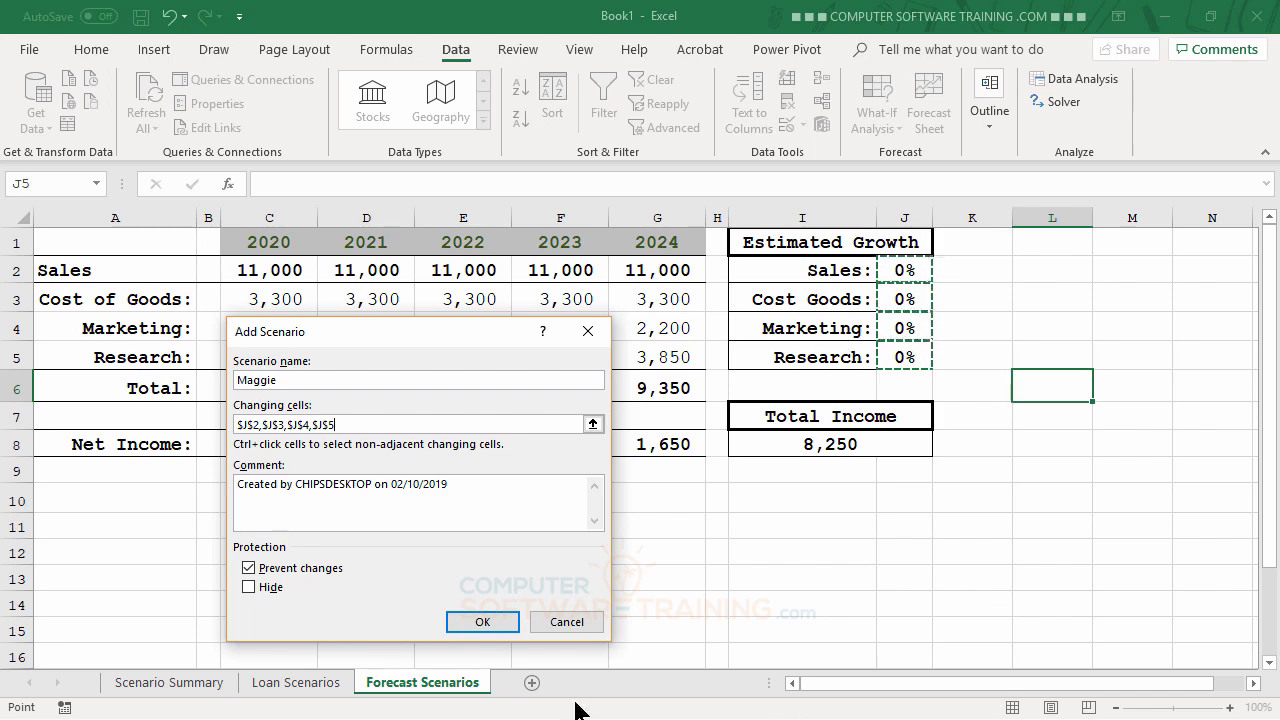
{"action": "left_click", "coordinate": [495, 625]}
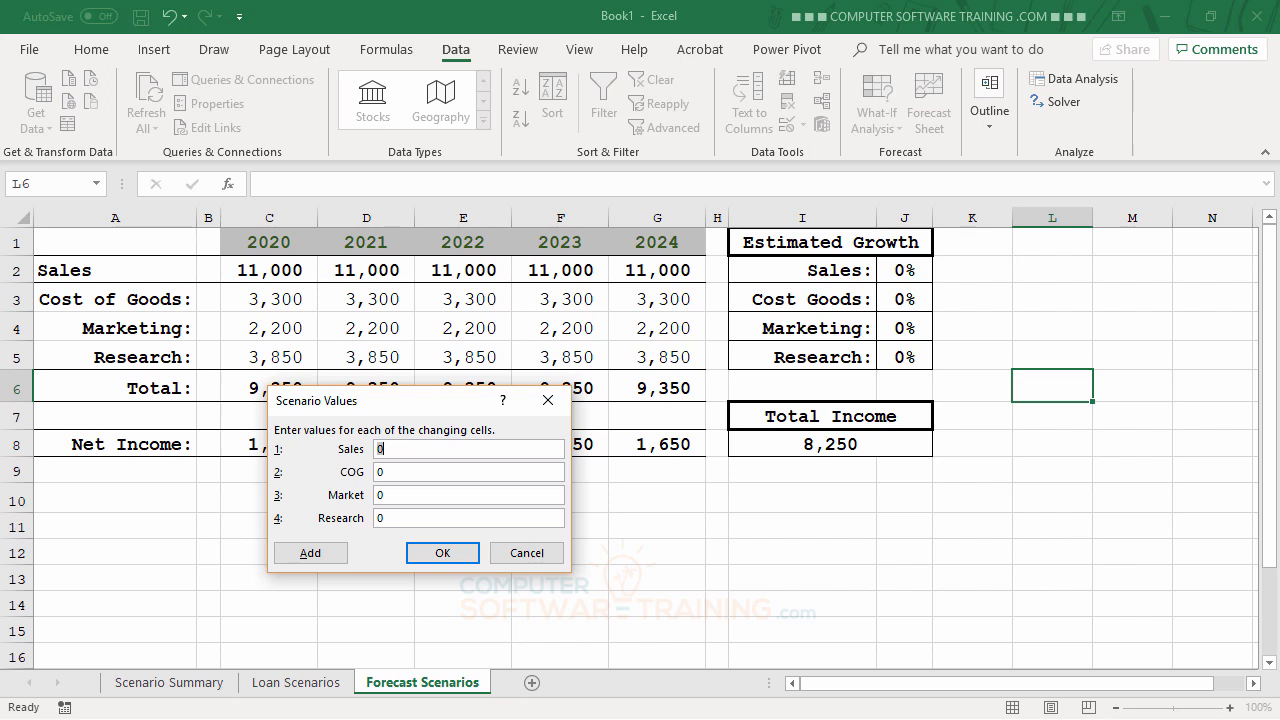
Step: Enter Maggie's values: Sales .05, COG .02, Market .04, Research .05, and save
{"action": "type", "text": ".05"}
{"action": "key", "text": "Tab"}
{"action": "type", "text": ".02"}
{"action": "key", "text": "Tab"}
{"action": "type", "text": ".04"}
{"action": "key", "text": "Tab"}
{"action": "type", "text": ".05"}
{"action": "left_click", "coordinate": [430, 553]}
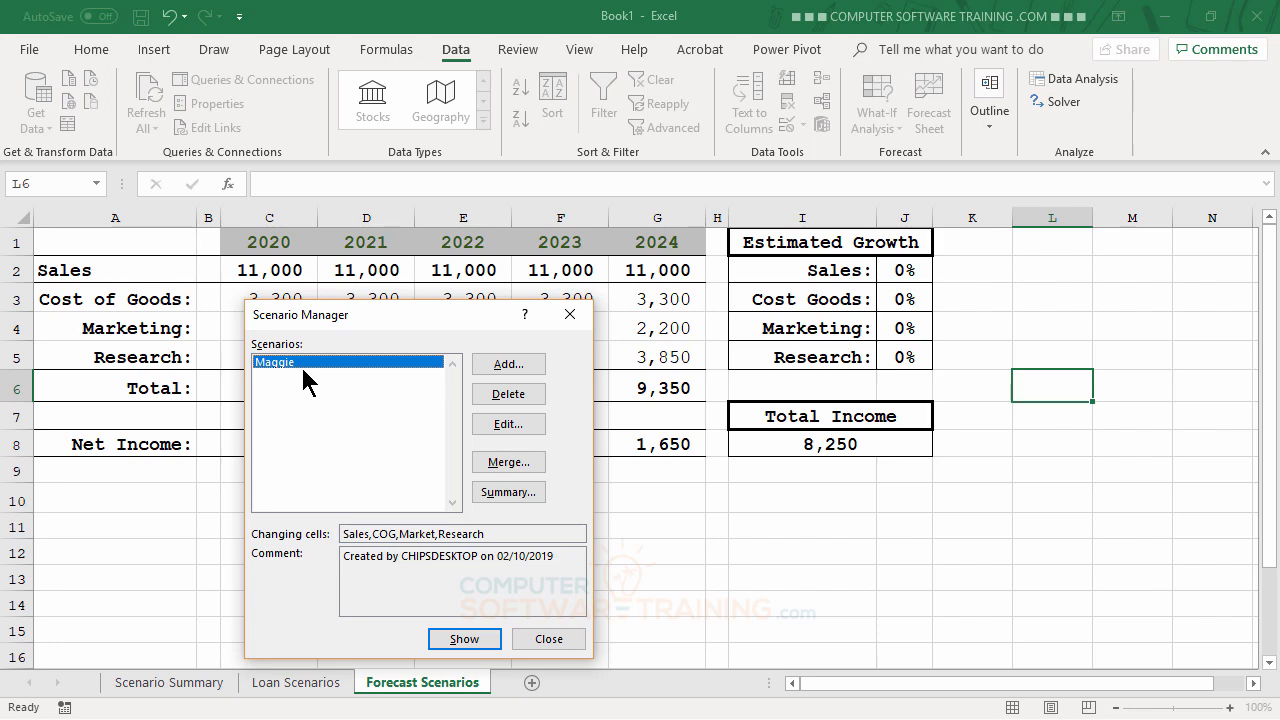
Step: Add another scenario named Bob on the same changing cells
{"action": "left_click", "coordinate": [506, 366]}
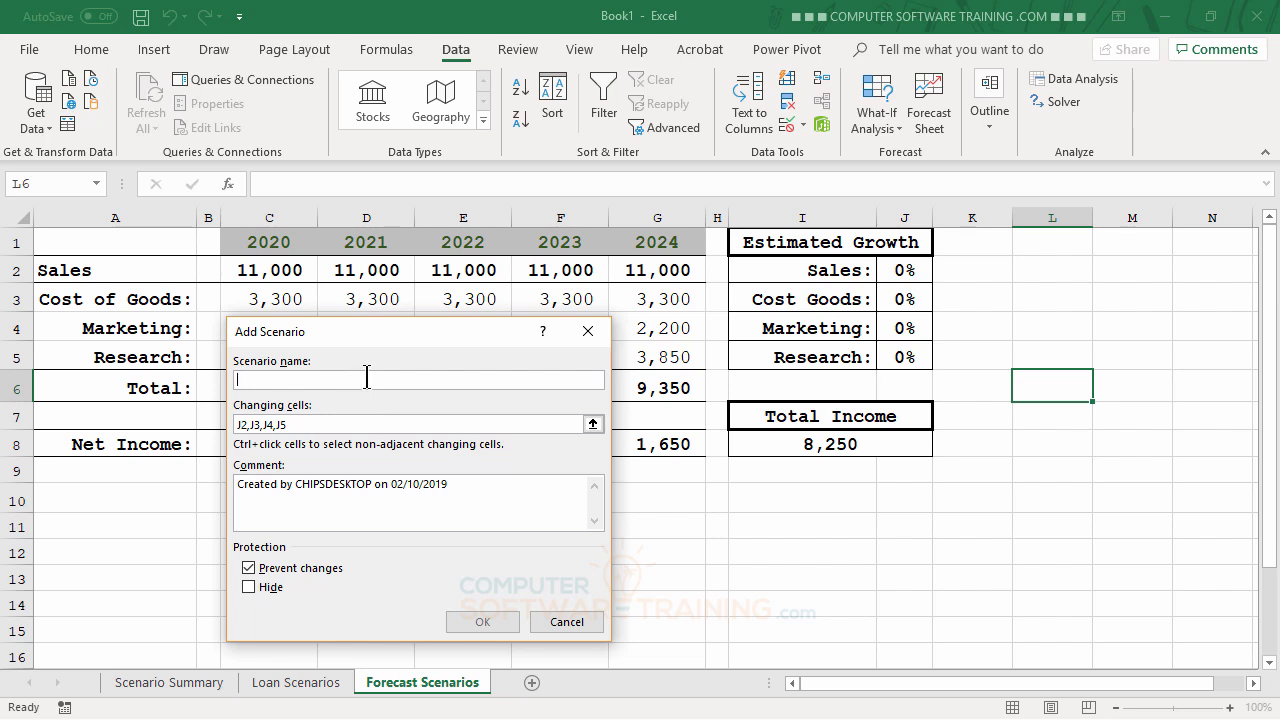
{"action": "type", "text": "Bob"}
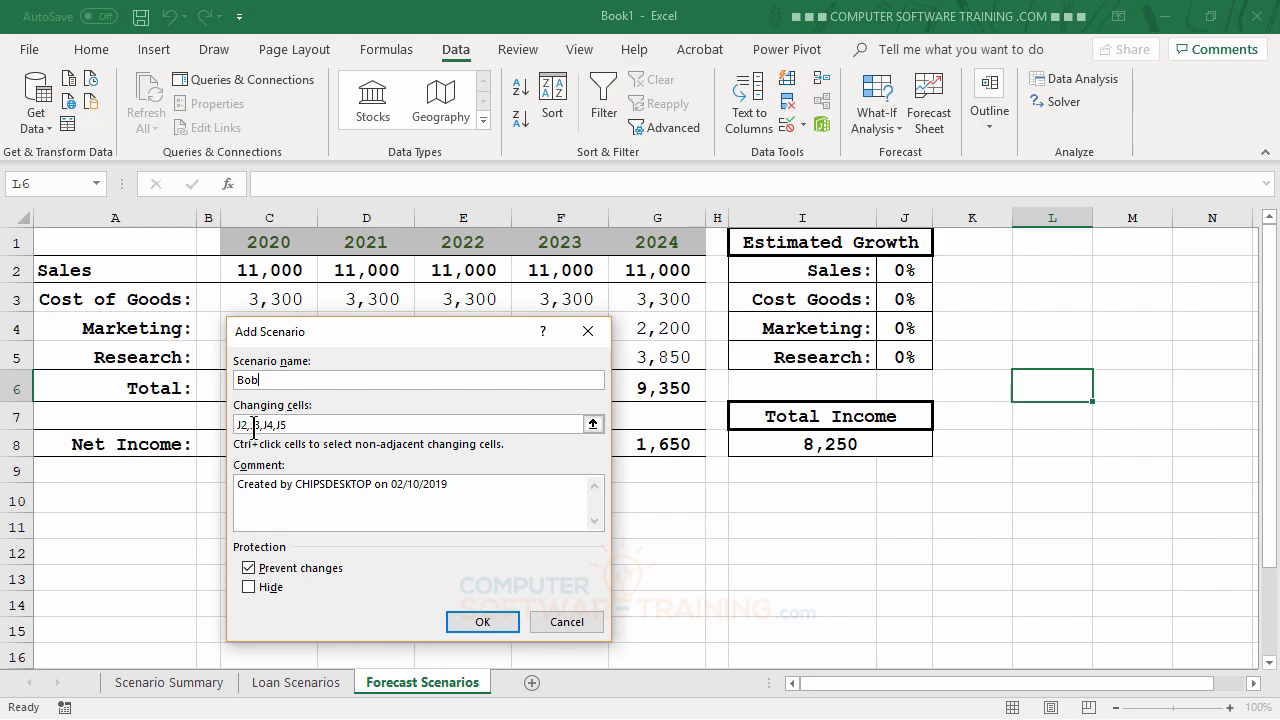
{"action": "left_click", "coordinate": [479, 630]}
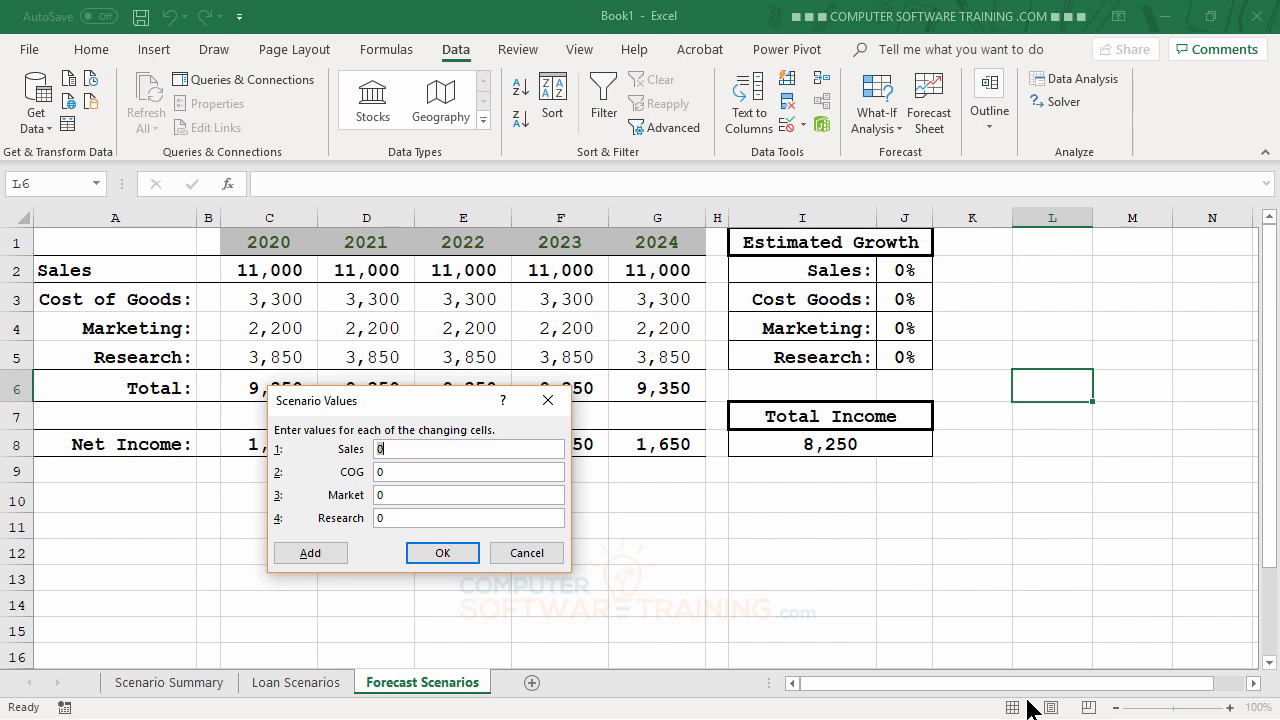
Step: Give Bob the values Sales .06, COG .02, Market .03, Research .07, and save
{"action": "type", "text": ".06"}
{"action": "key", "text": "Tab"}
{"action": "type", "text": ".02"}
{"action": "key", "text": "Tab"}
{"action": "type", "text": ".03"}
{"action": "key", "text": "Tab"}
{"action": "type", "text": ".07"}
{"action": "left_click", "coordinate": [440, 556]}
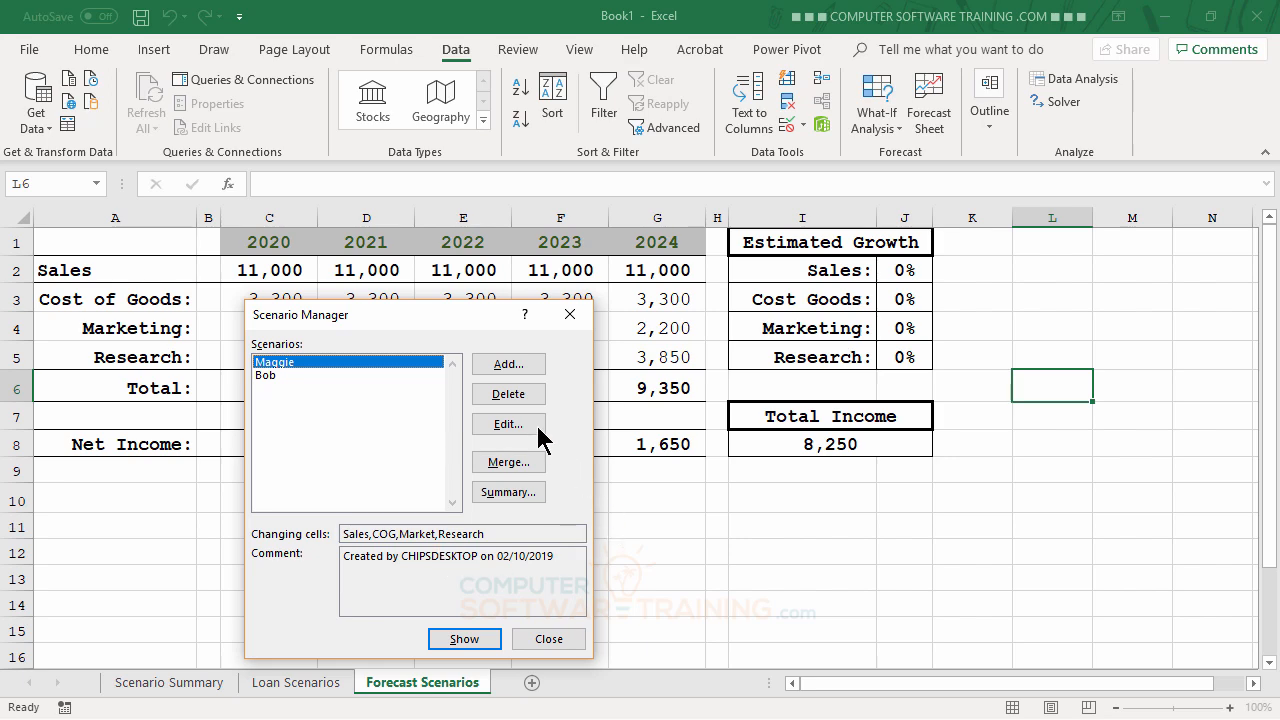
Step: Add a third scenario named Chipster
{"action": "left_click", "coordinate": [508, 364]}
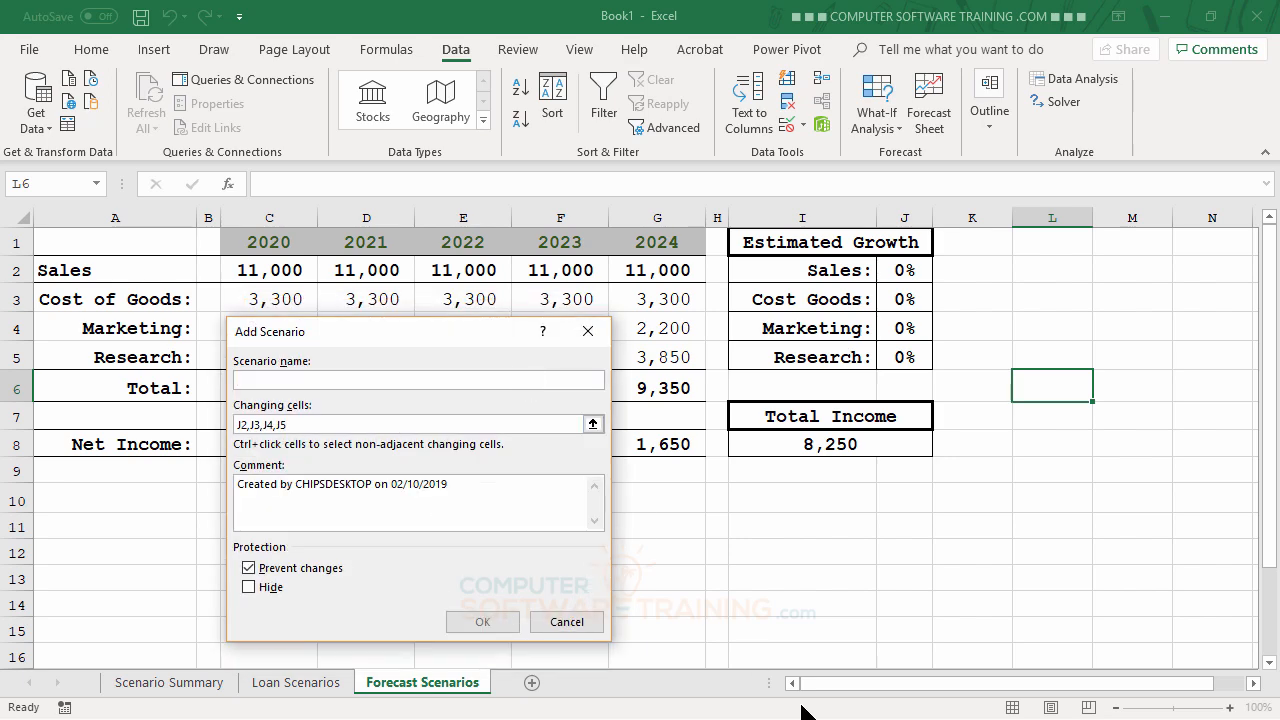
{"action": "type", "text": "Chipster"}
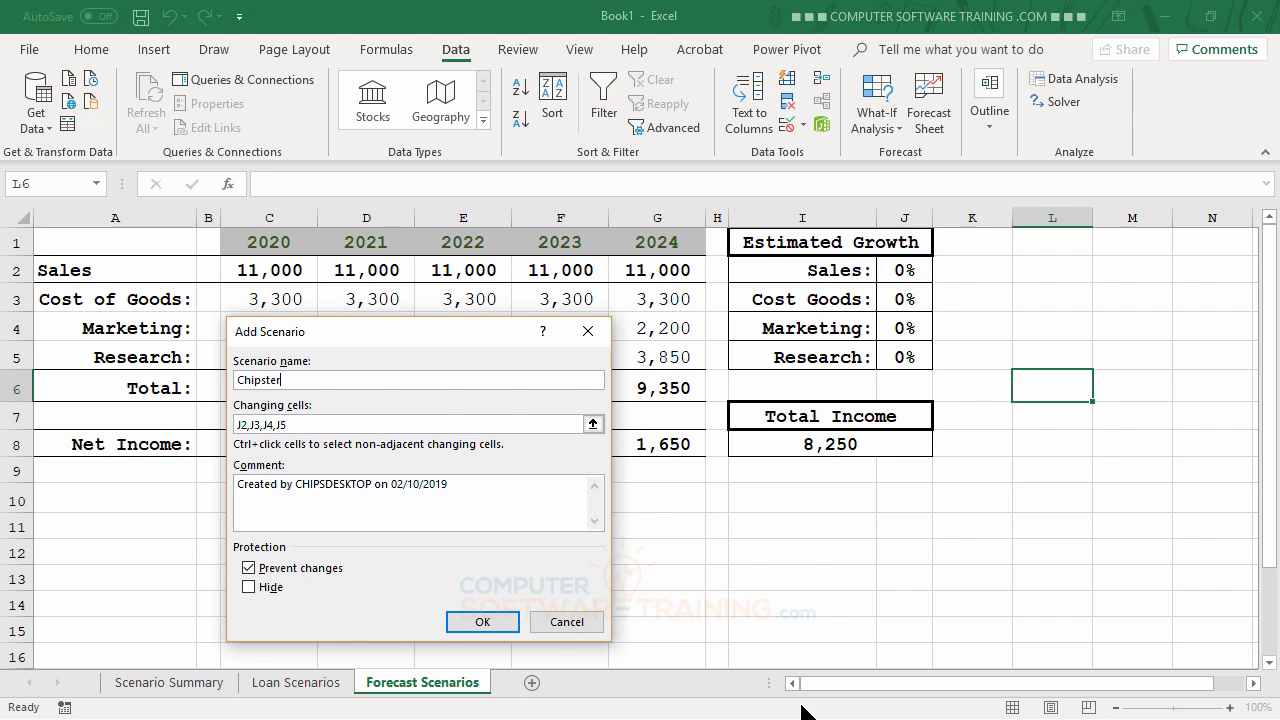
{"action": "left_click", "coordinate": [484, 622]}
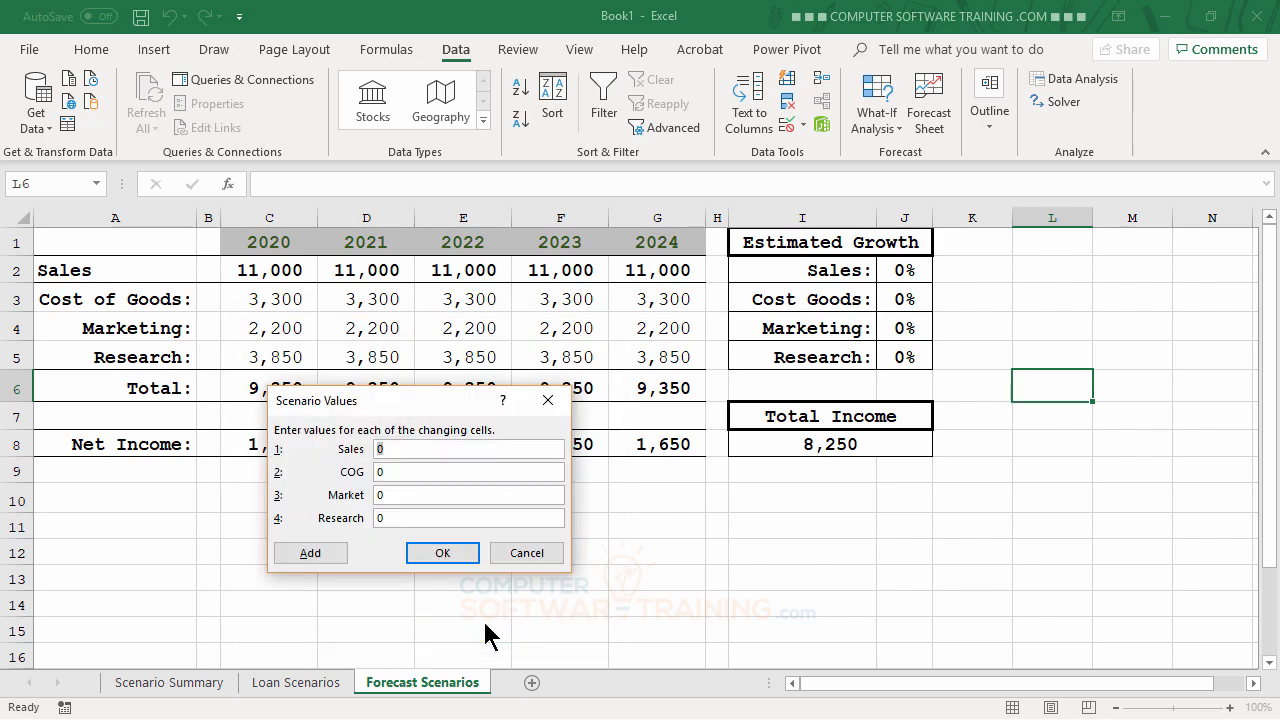
Step: Give Chipster the values Sales .15, COG .01, Market .05, Research .08, and save
{"action": "type", "text": ".15"}
{"action": "key", "text": "Tab"}
{"action": "type", "text": ".01"}
{"action": "key", "text": "Tab"}
{"action": "type", "text": ".05"}
{"action": "key", "text": "Tab"}
{"action": "type", "text": ".08"}
{"action": "left_click", "coordinate": [440, 553]}
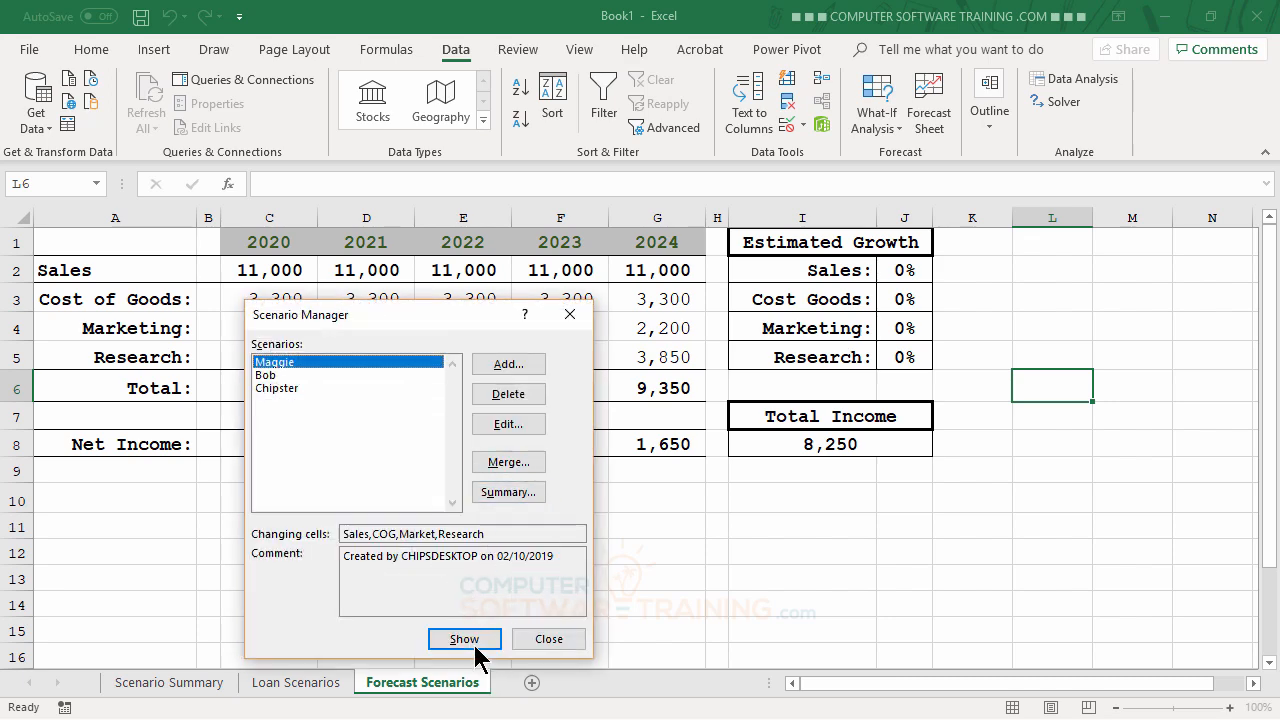
Step: Add a fourth scenario named Beavis
{"action": "left_click", "coordinate": [508, 364]}
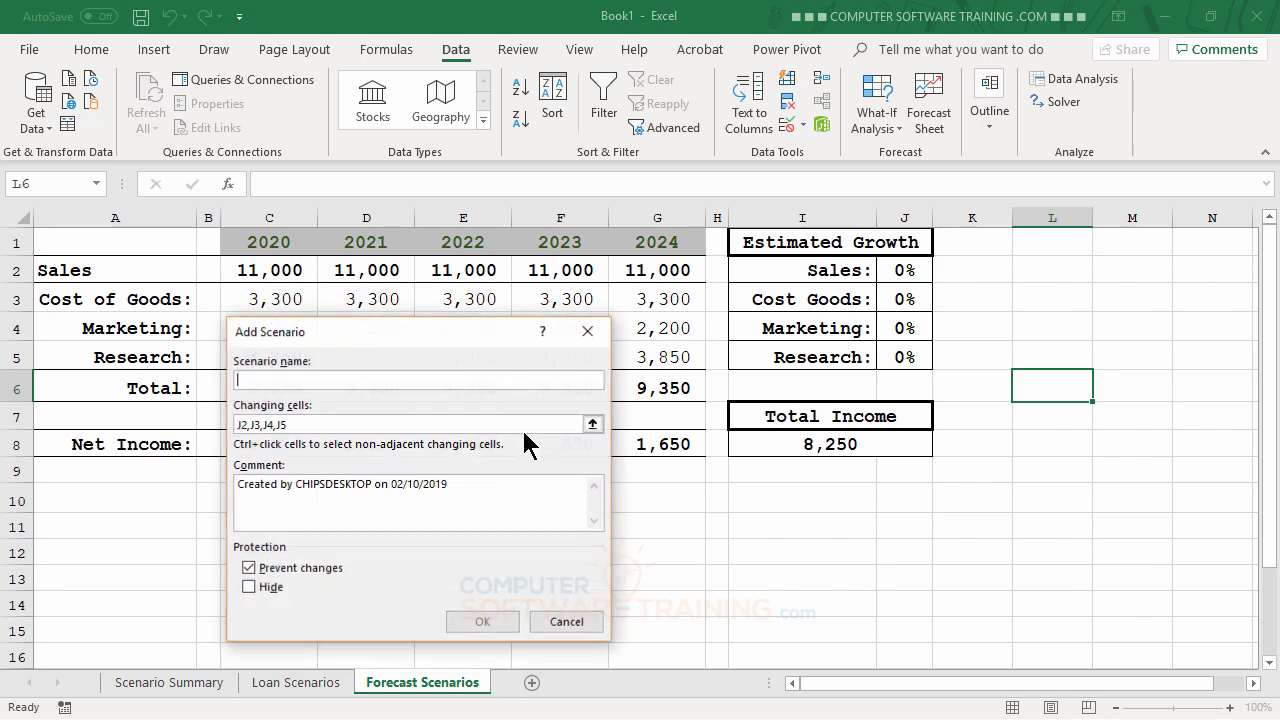
{"action": "type", "text": "Be"}
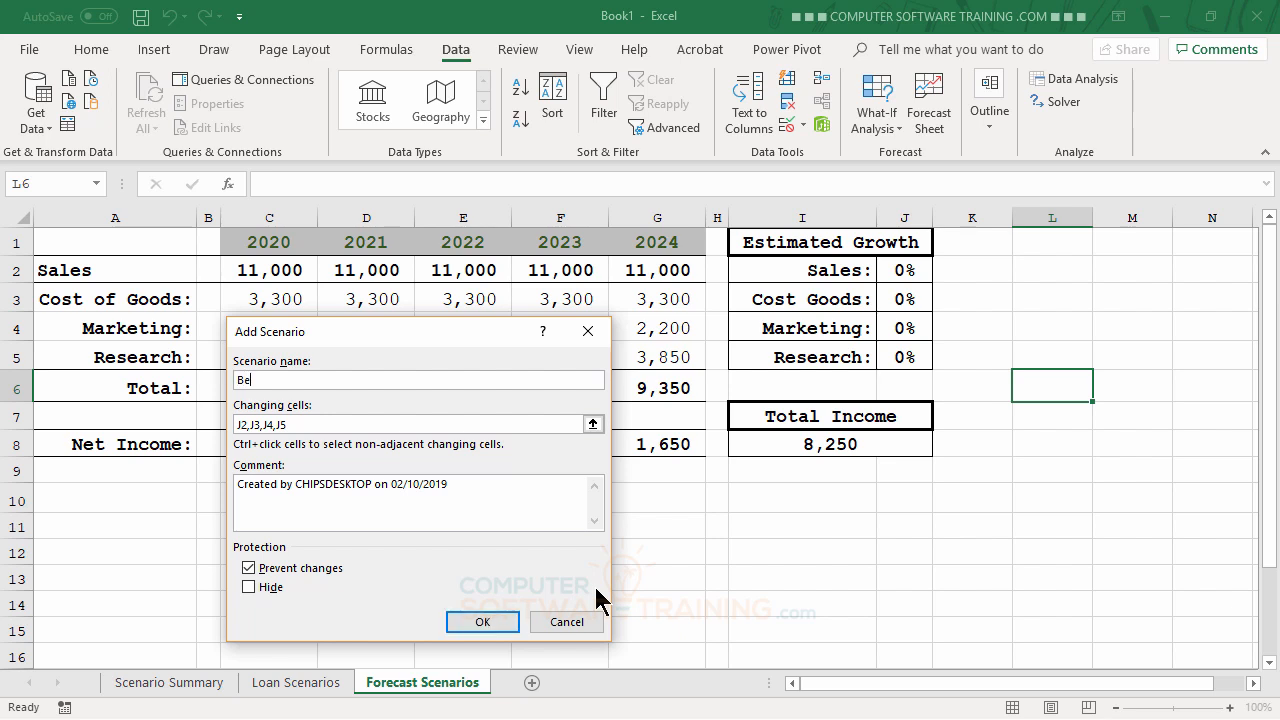
{"action": "type", "text": "avis"}
{"action": "left_click", "coordinate": [482, 622]}
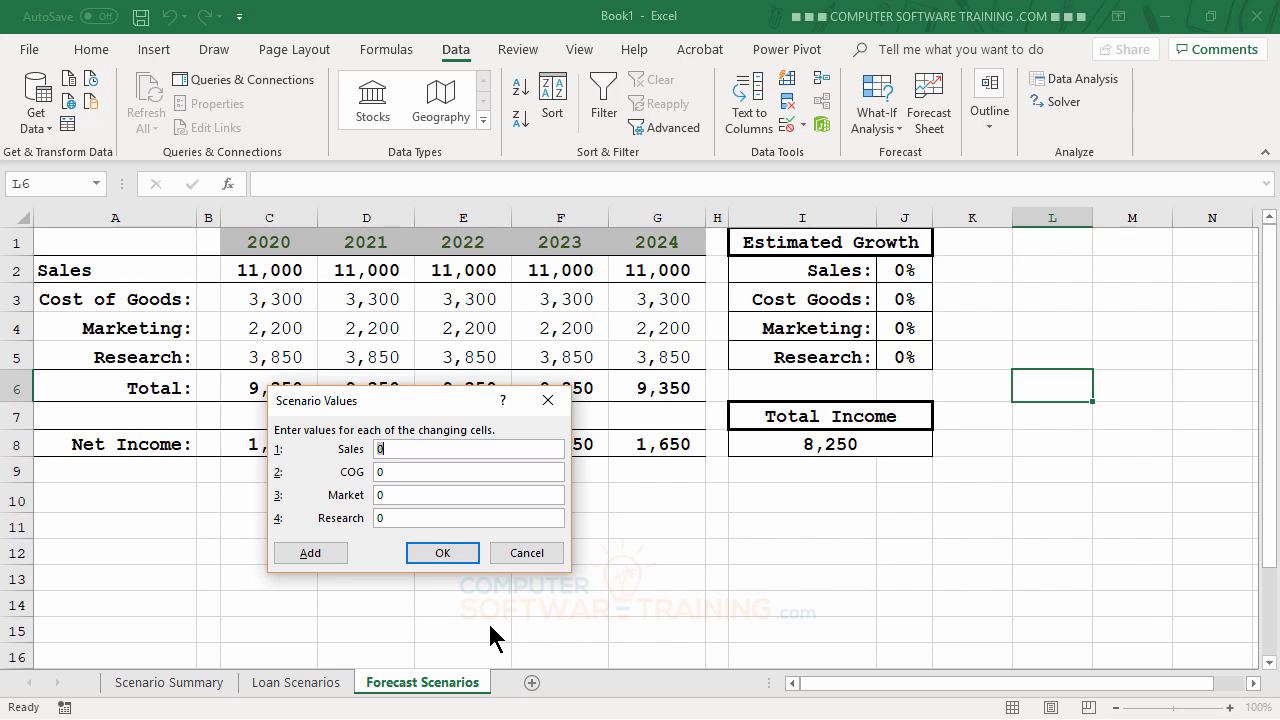
Step: Give Beavis the values Sales .08, COG .01, Market 0, Research .09, and save
{"action": "type", "text": ".08"}
{"action": "key", "text": "Tab"}
{"action": "type", "text": ".01"}
{"action": "key", "text": "Tab"}
{"action": "key", "text": "Tab"}
{"action": "type", "text": ".09"}
{"action": "left_click", "coordinate": [443, 553]}
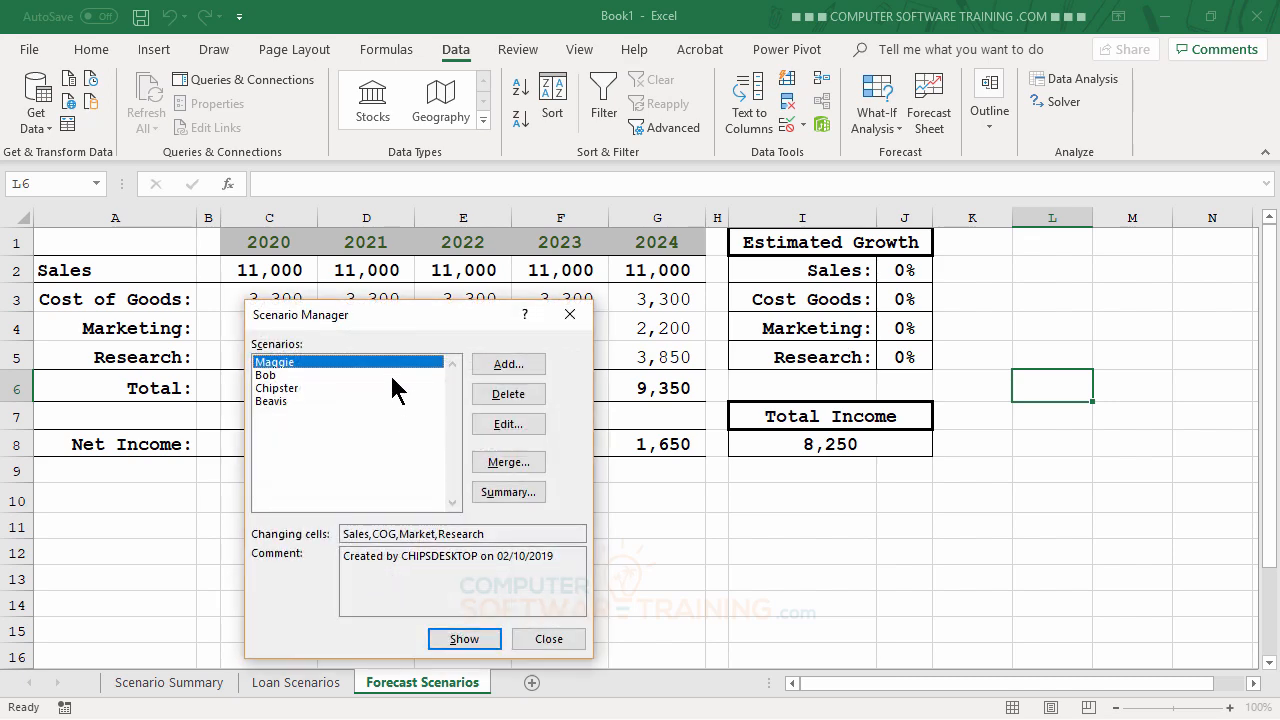
{"action": "left_click", "coordinate": [548, 645]}
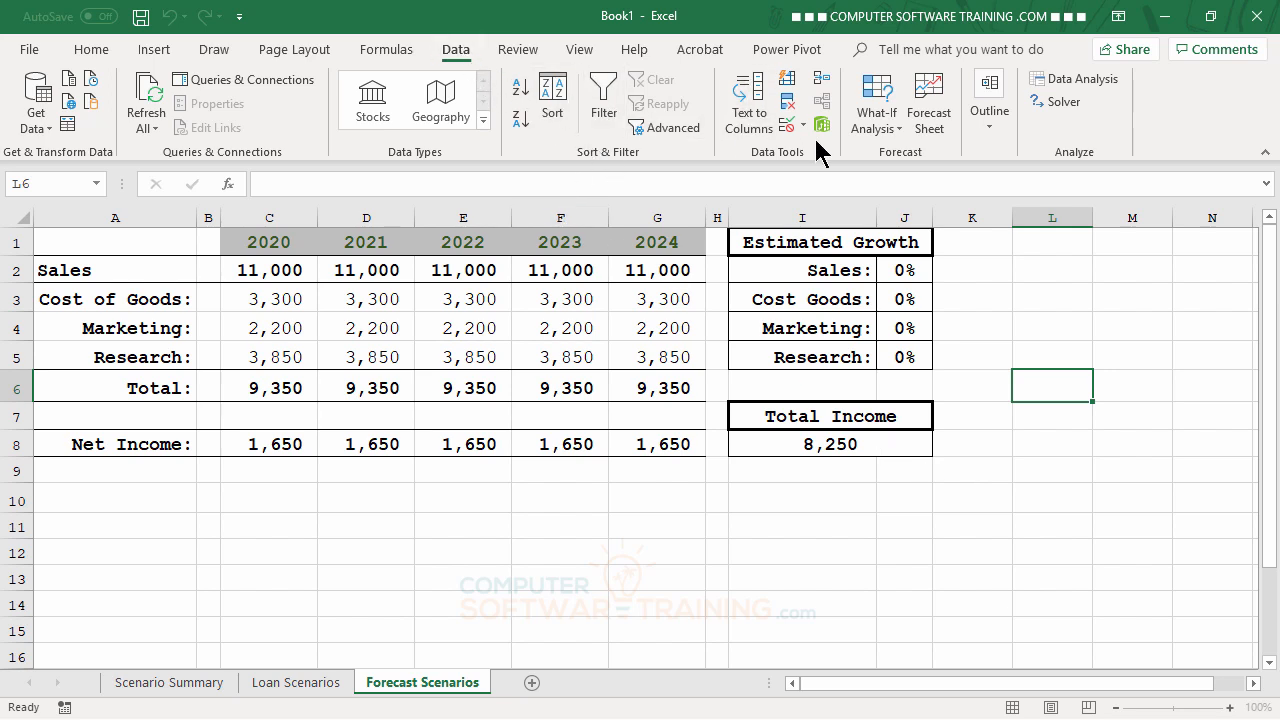
{"action": "left_click", "coordinate": [877, 130]}
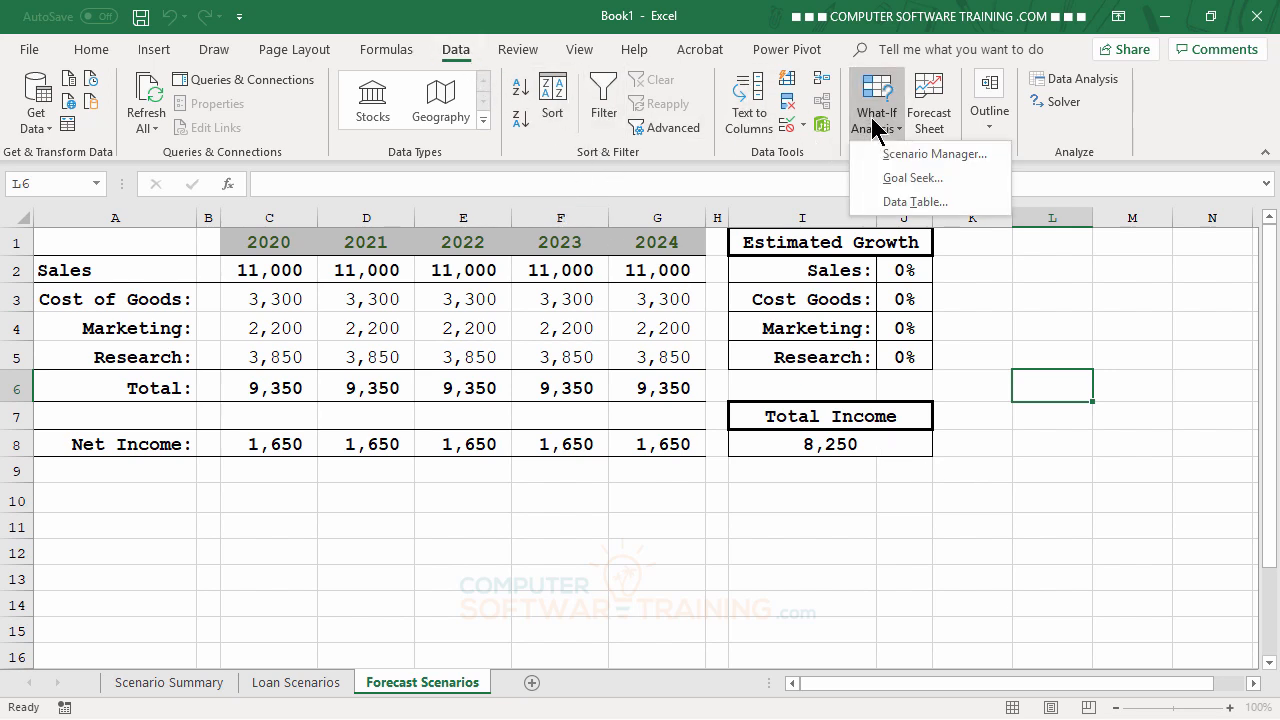
{"action": "left_click", "coordinate": [913, 154]}
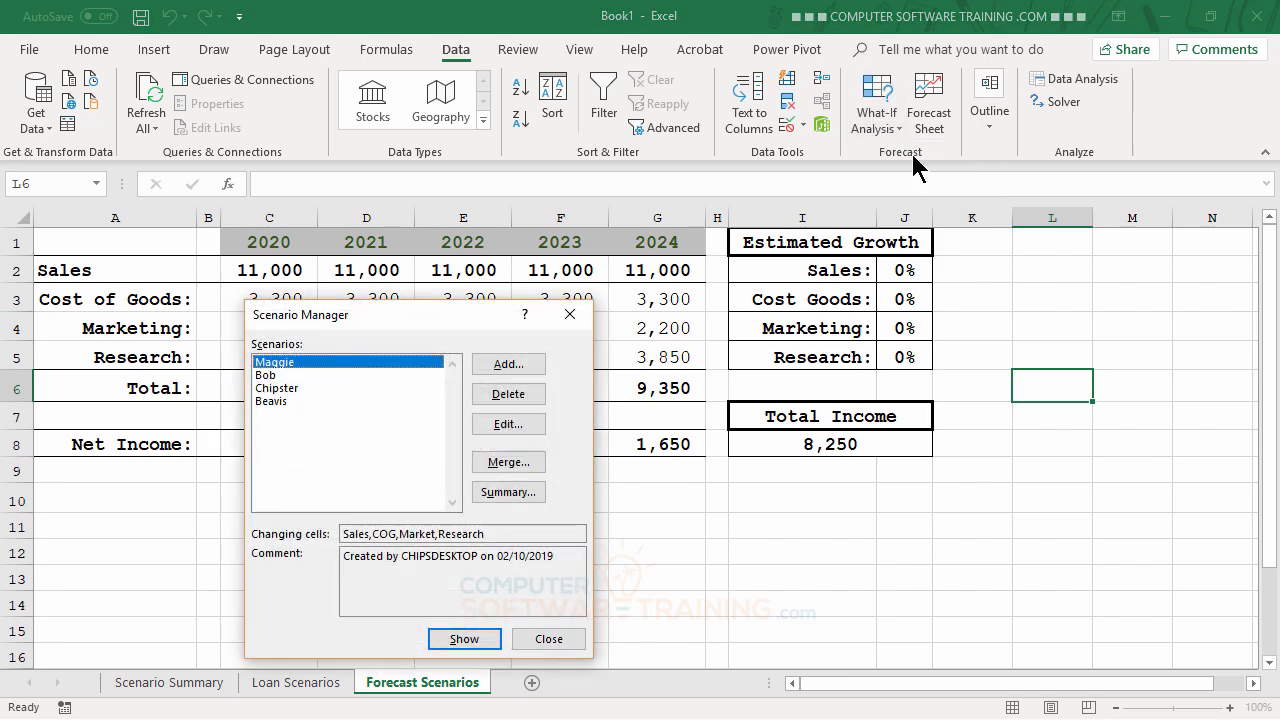
Step: Show Maggie, Bob, Chipster and Beavis twice each, ending on Beavis with Total Income 13,658
{"action": "left_click_drag", "start_coordinate": [447, 322], "coordinate": [1126, 40]}
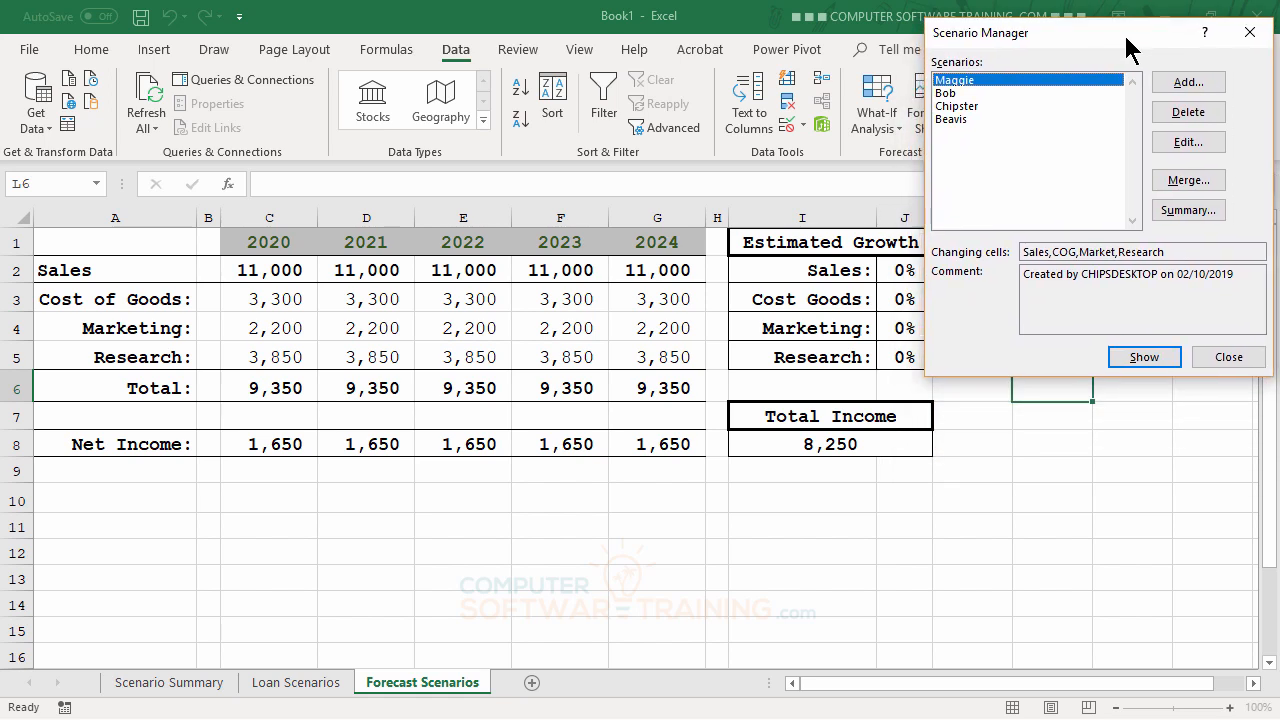
{"action": "double_click", "coordinate": [957, 90]}
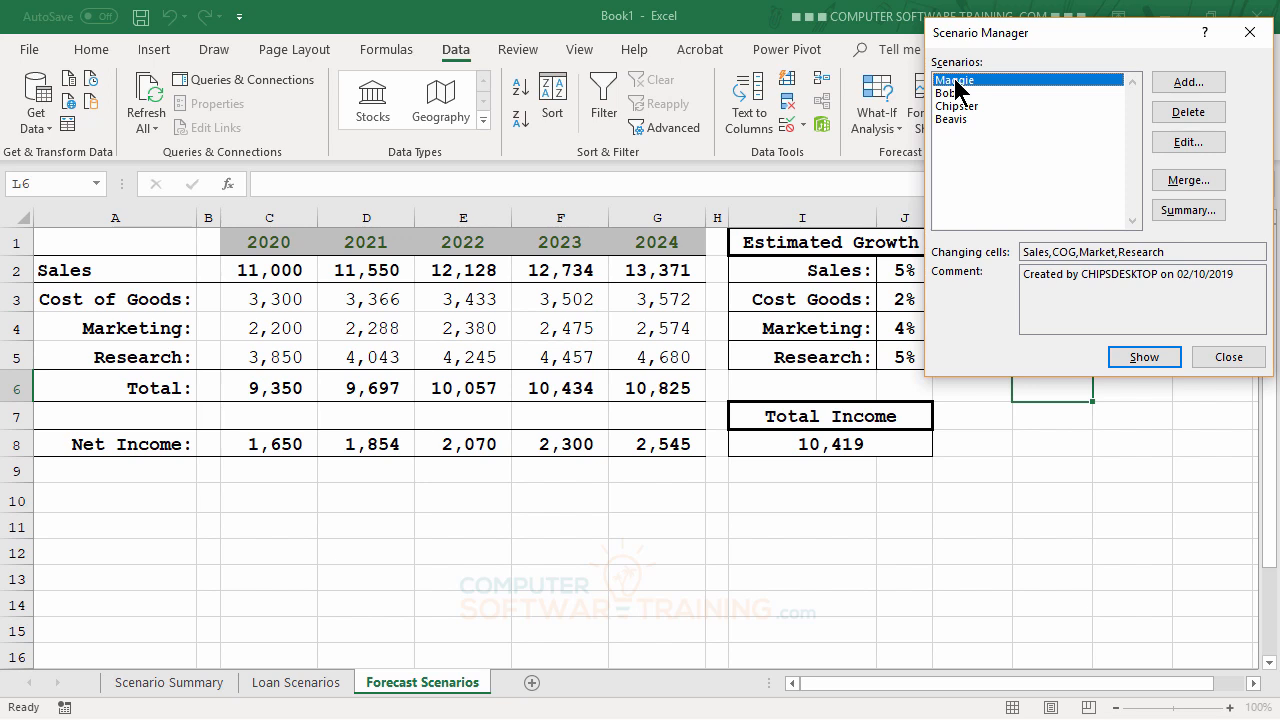
{"action": "double_click", "coordinate": [955, 93]}
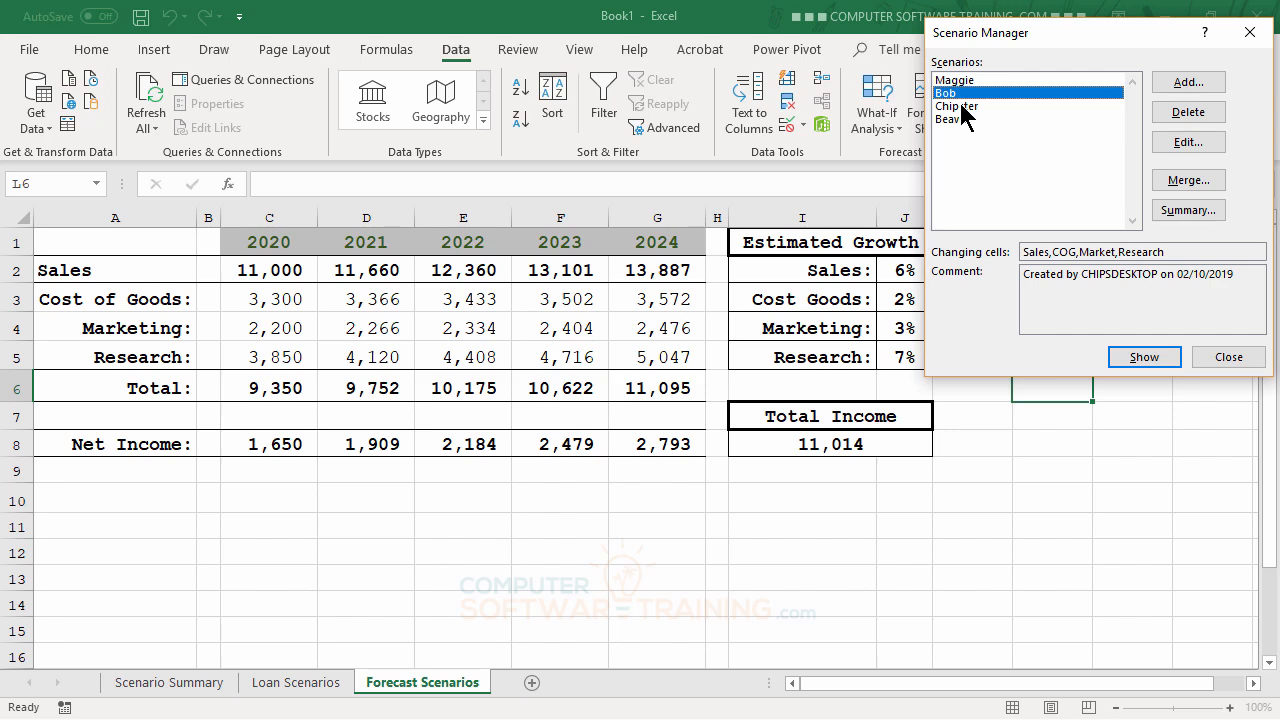
{"action": "double_click", "coordinate": [958, 106]}
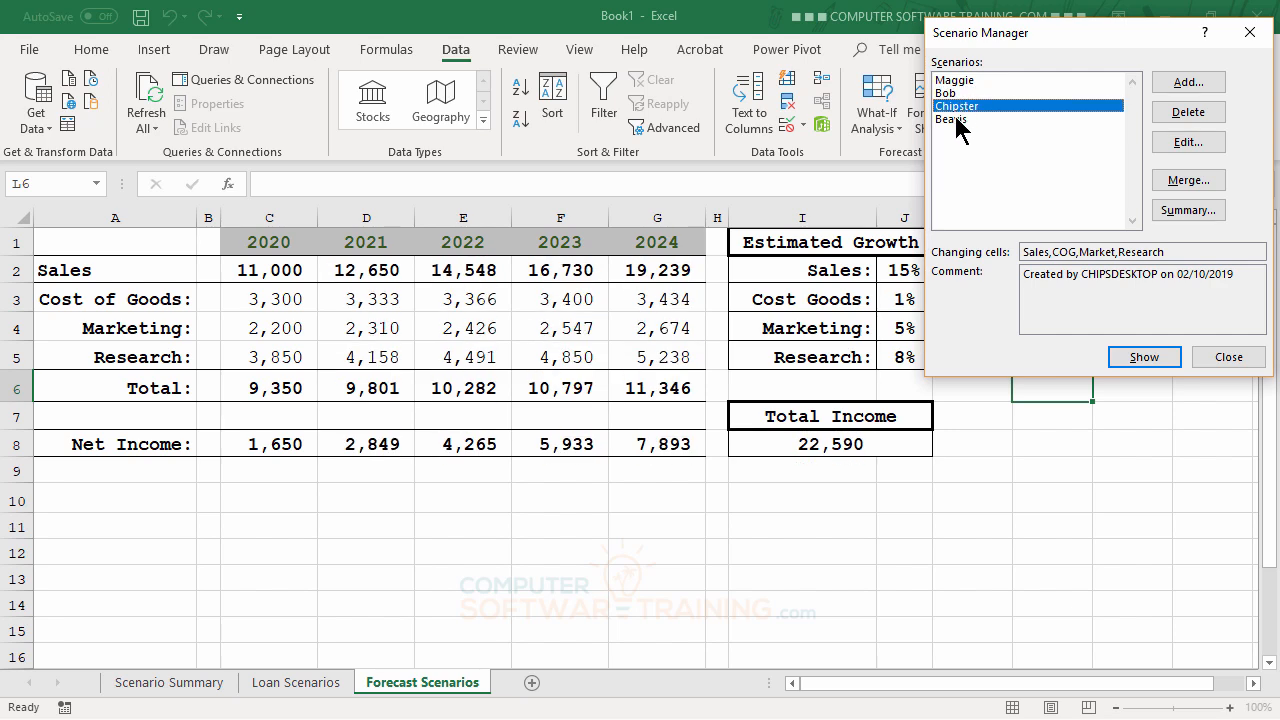
{"action": "double_click", "coordinate": [957, 120]}
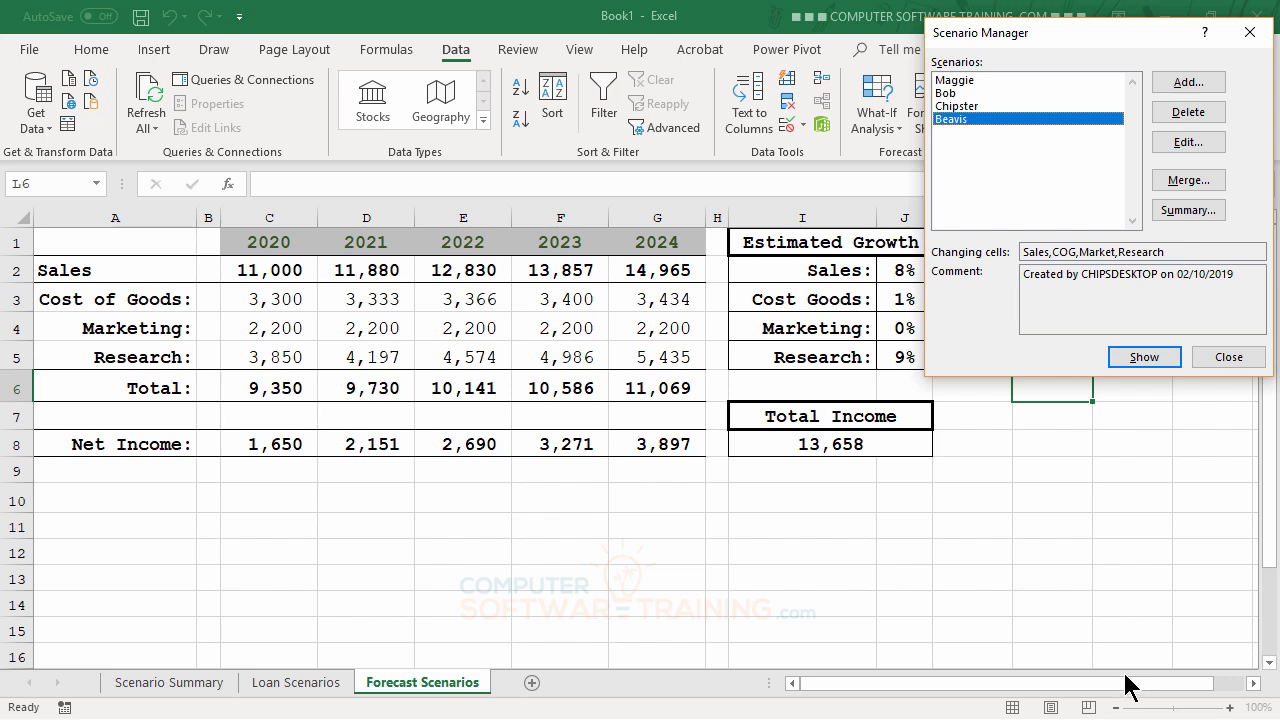
{"action": "double_click", "coordinate": [960, 81]}
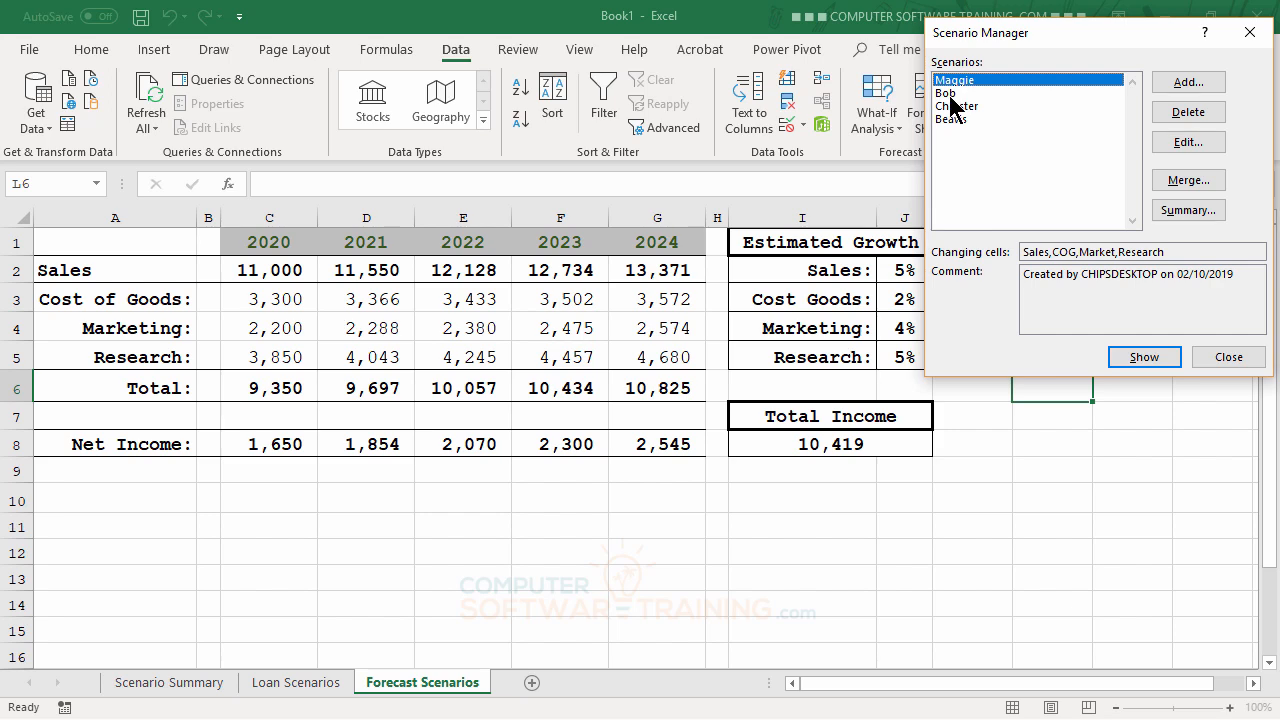
{"action": "left_click", "coordinate": [950, 93]}
{"action": "double_click", "coordinate": [956, 106]}
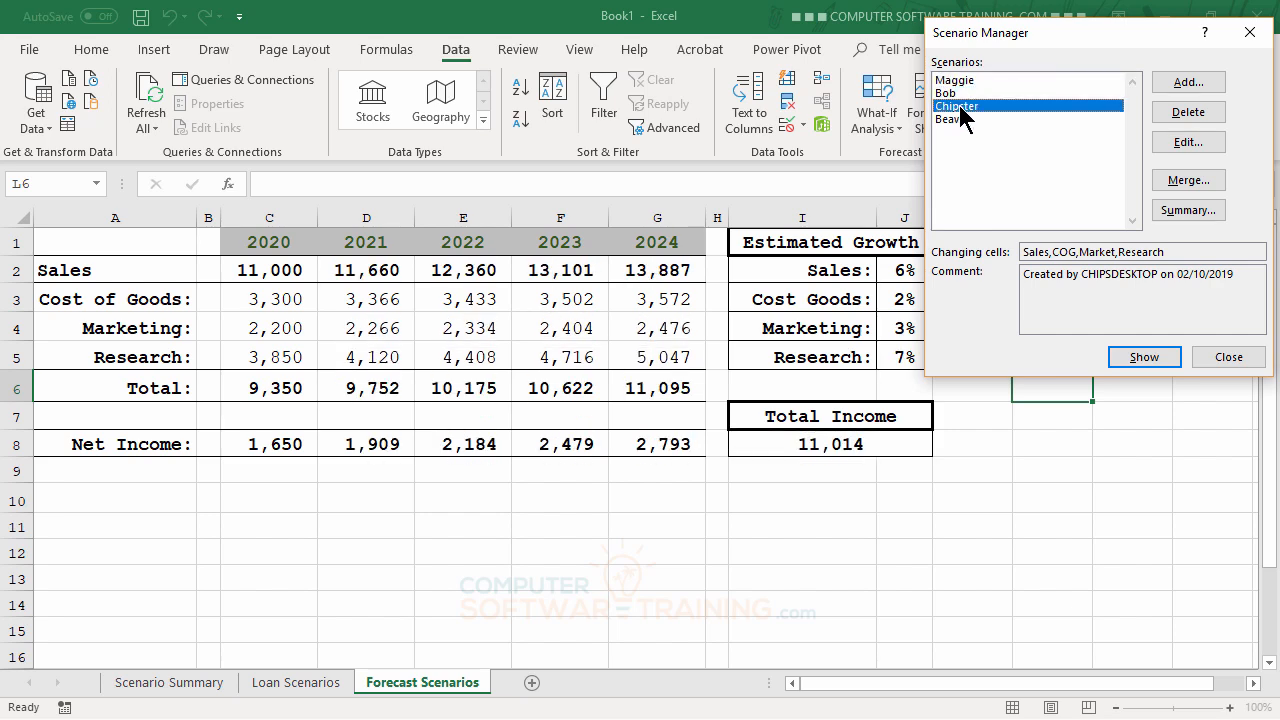
{"action": "double_click", "coordinate": [955, 119]}
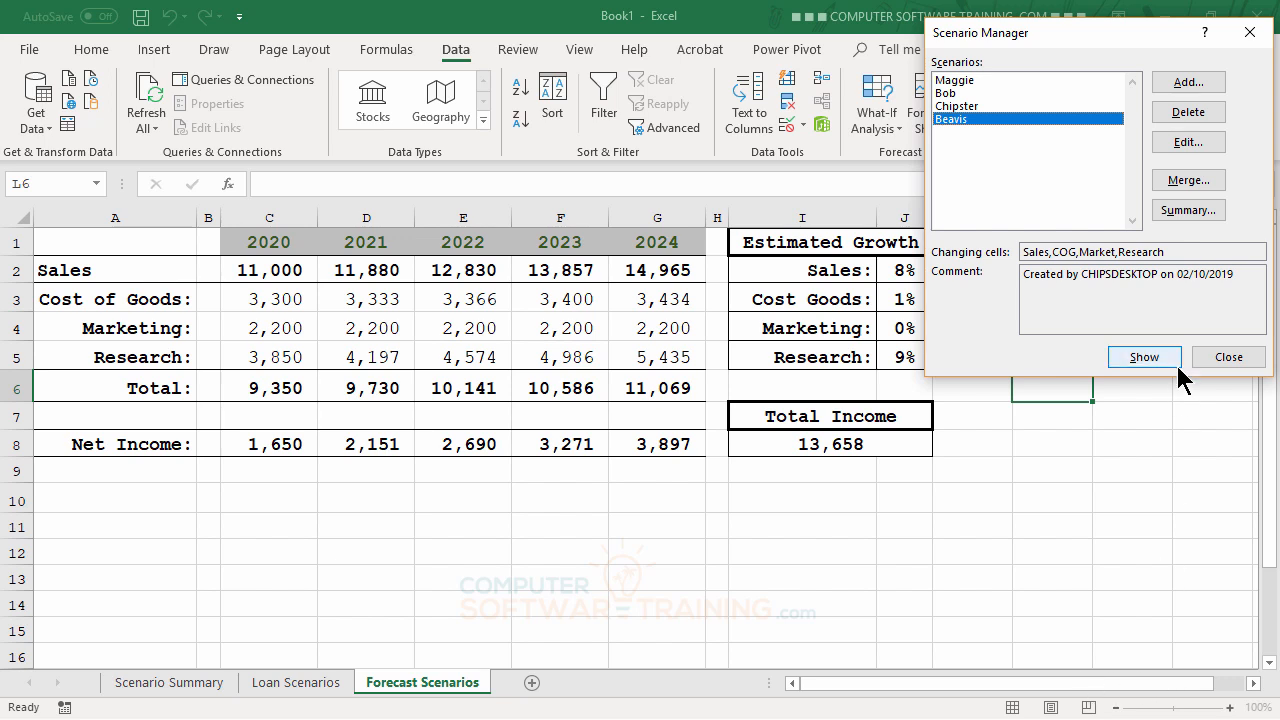
Step: Create a scenario summary report using result cell I8
{"action": "left_click", "coordinate": [1188, 211]}
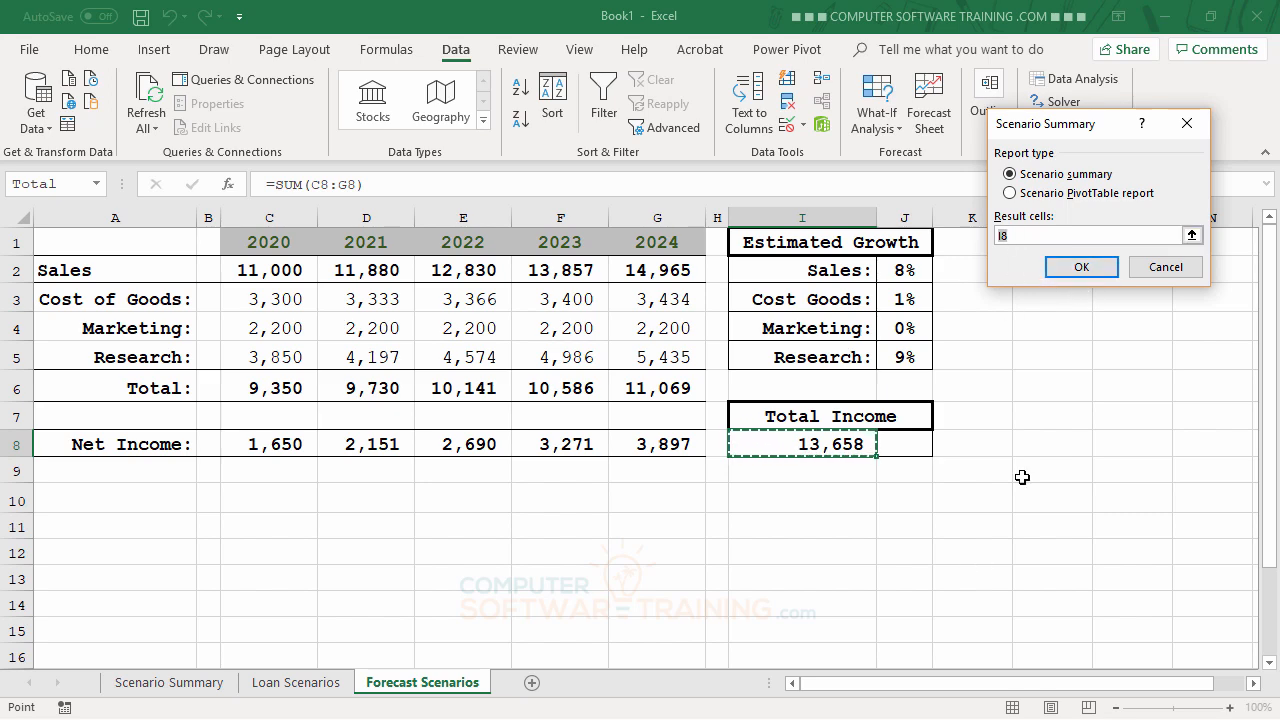
{"action": "left_click", "coordinate": [1084, 268]}
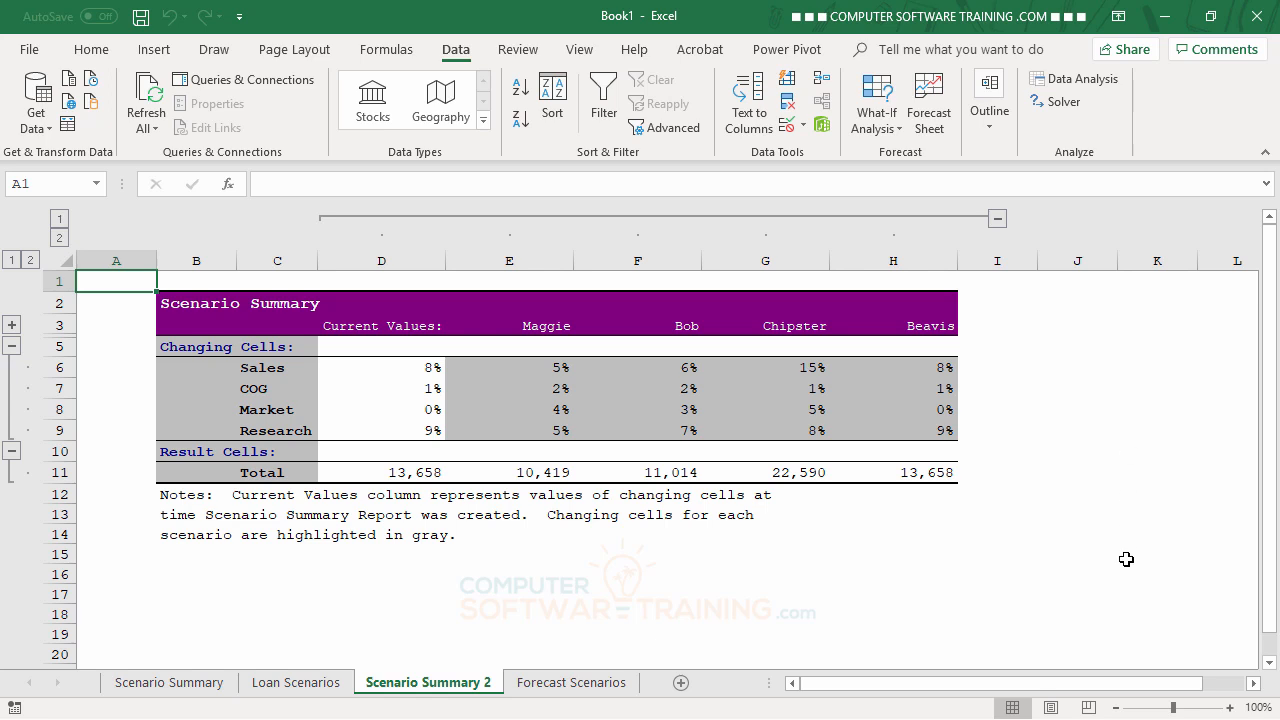
Step: Return to the Forecast Scenarios sheet, which still shows the Beavis rates and 13,658 Total Income
{"action": "left_click", "coordinate": [572, 686]}
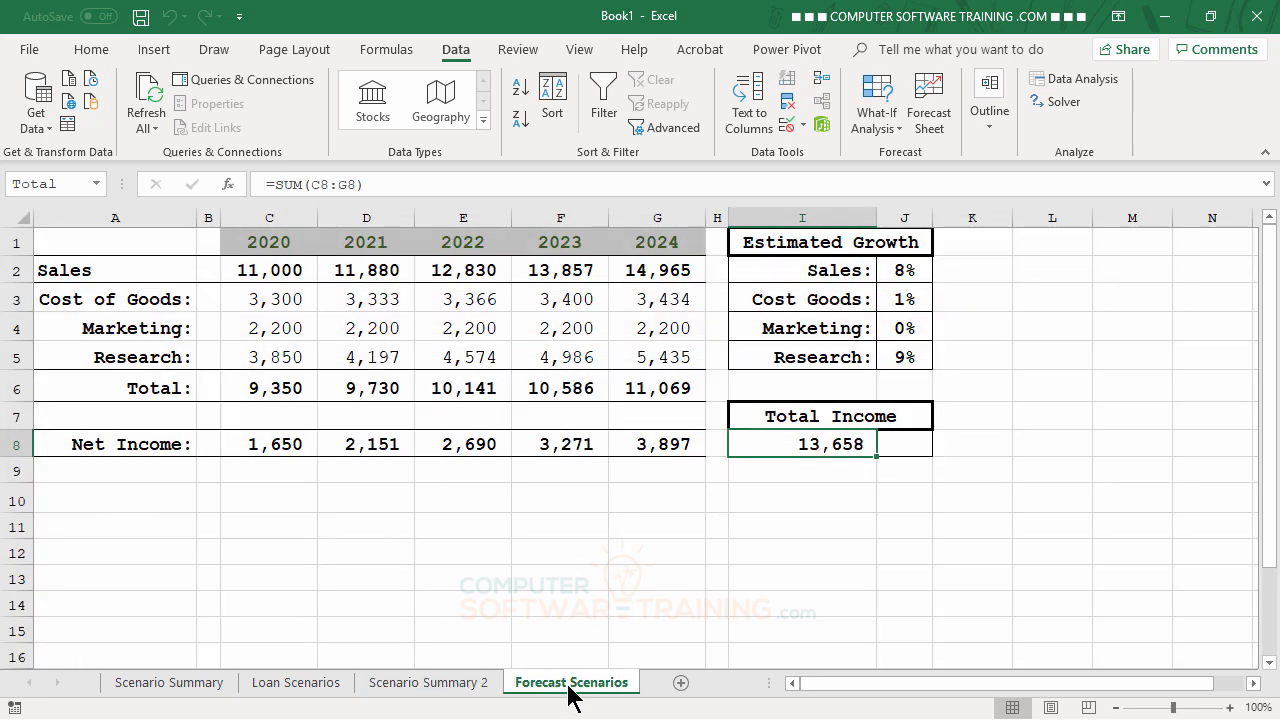